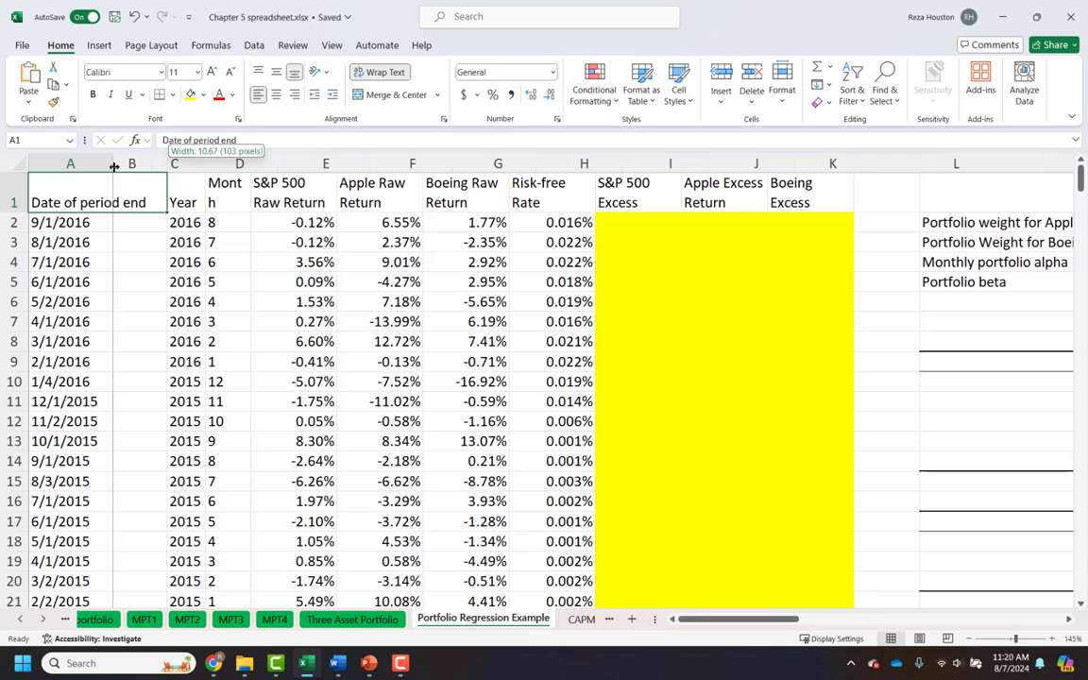
# Step: Widen the Month column so that its header fits on one line
pyautogui.moveTo(192, 165); pyautogui.dragTo(219, 164)
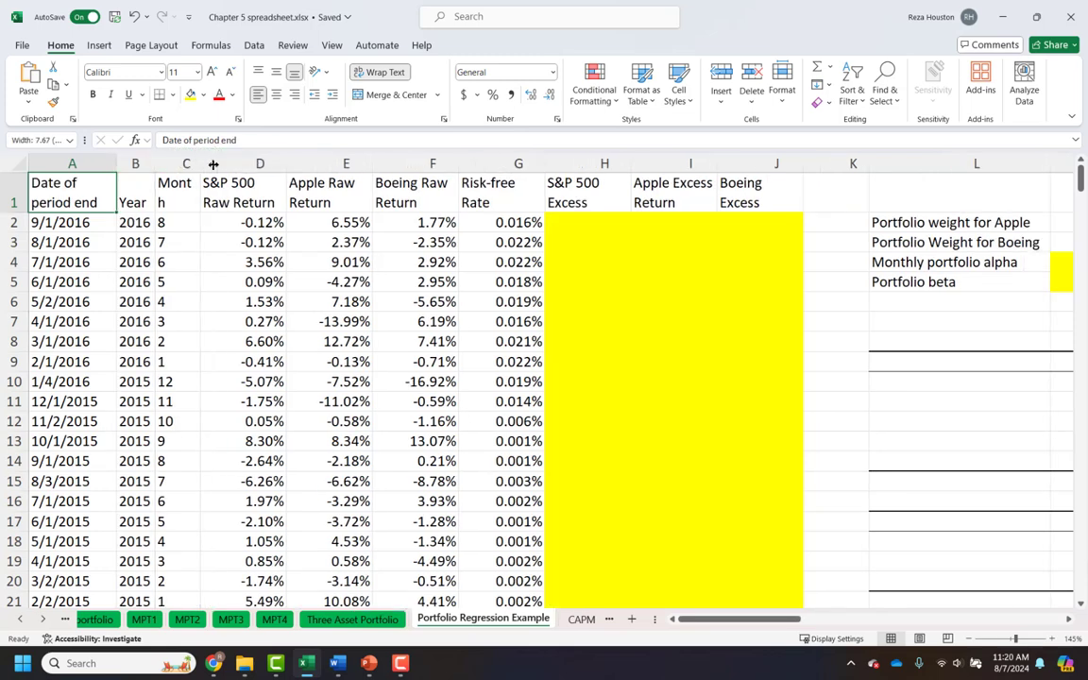
pyautogui.click(339, 276)
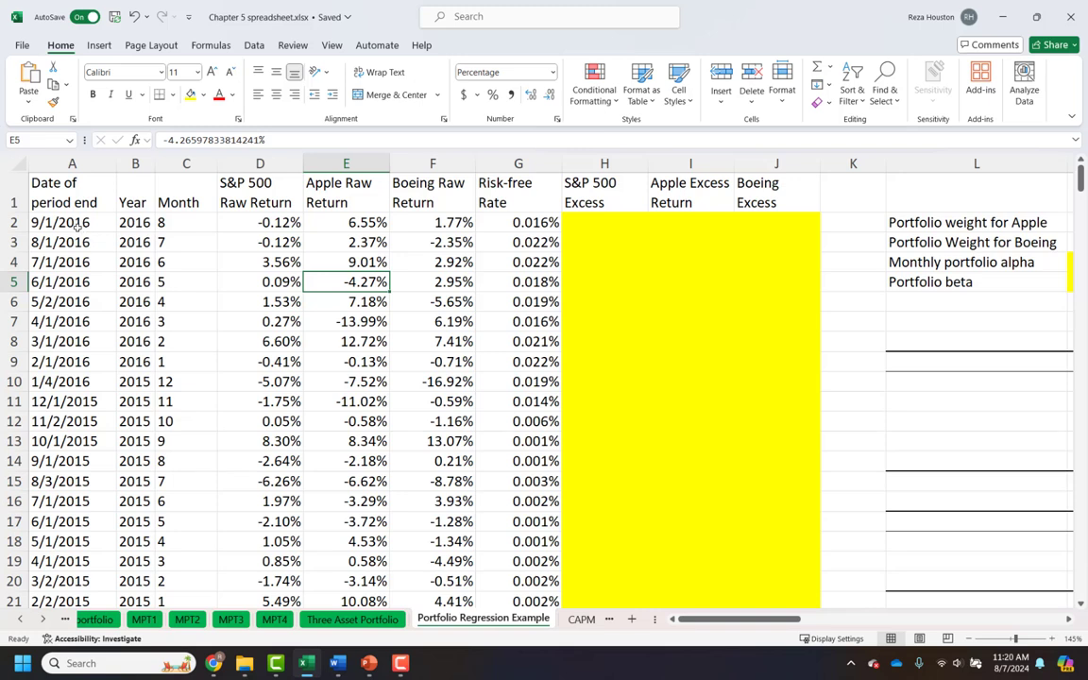
# Step: Examine the monthly dates, the S&P 500, Apple and Boeing raw return columns, and the empty excess return columns
pyautogui.moveTo(77, 224); pyautogui.dragTo(495, 315)
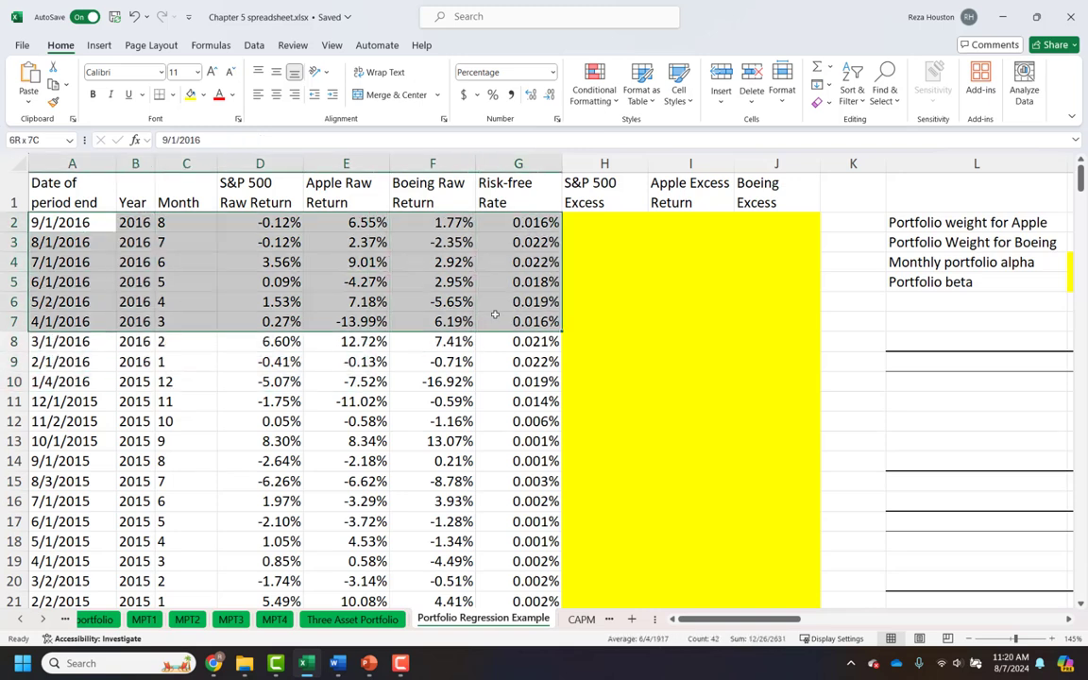
pyautogui.click(78, 223)
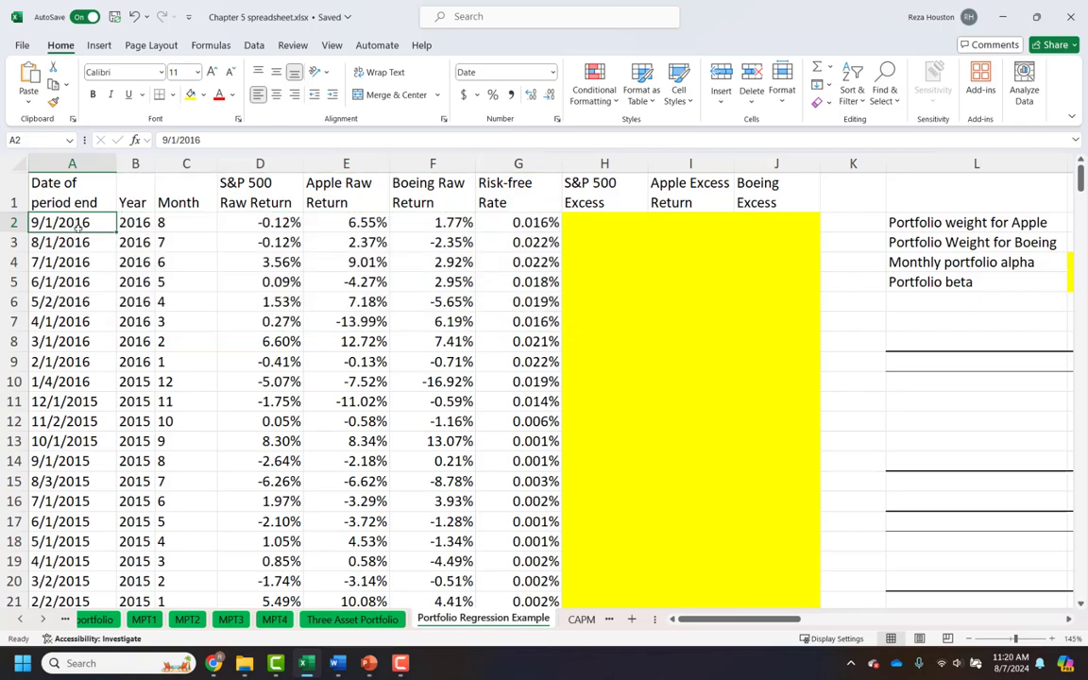
pyautogui.moveTo(76, 224); pyautogui.dragTo(84, 572)
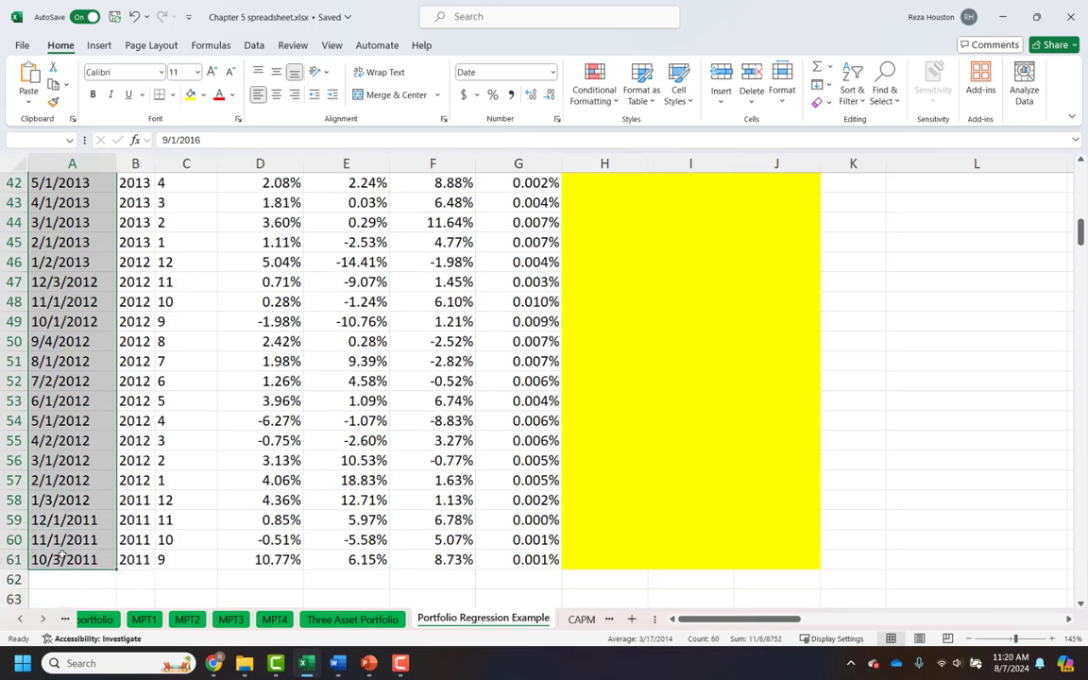
pyautogui.scroll(14, 106, 430)
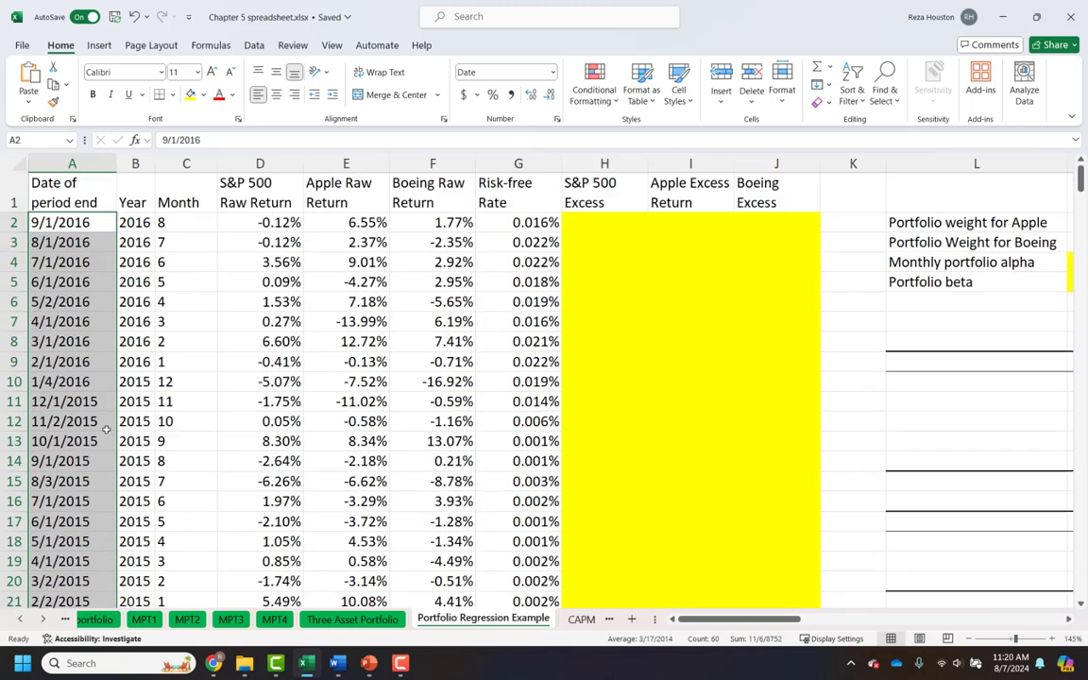
pyautogui.click(244, 223)
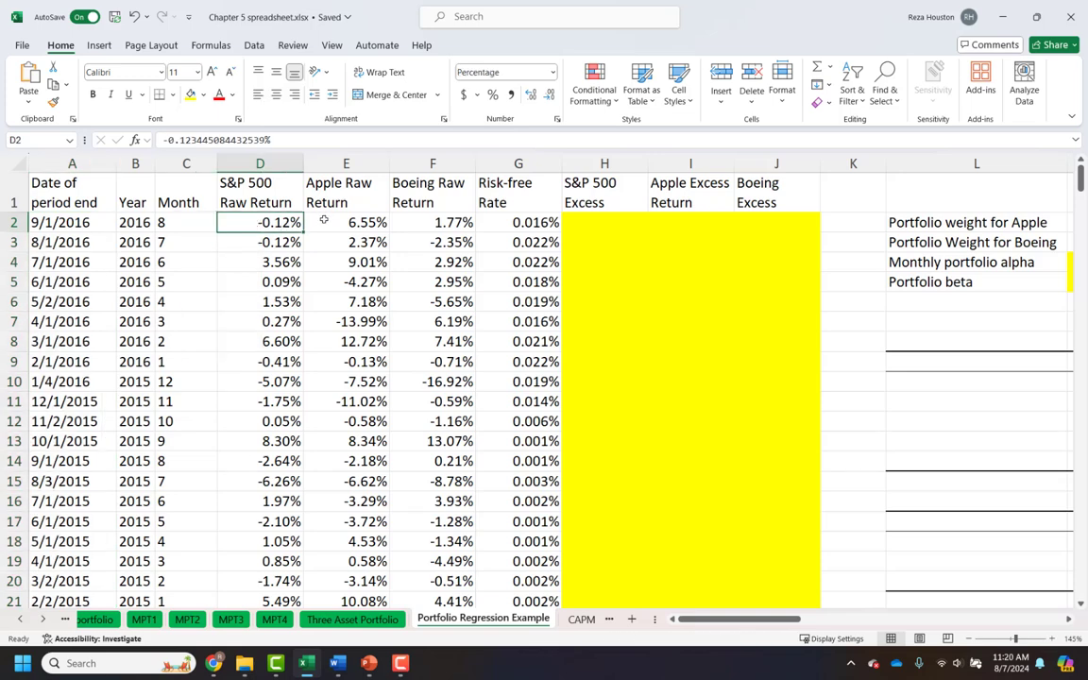
pyautogui.press('Right')
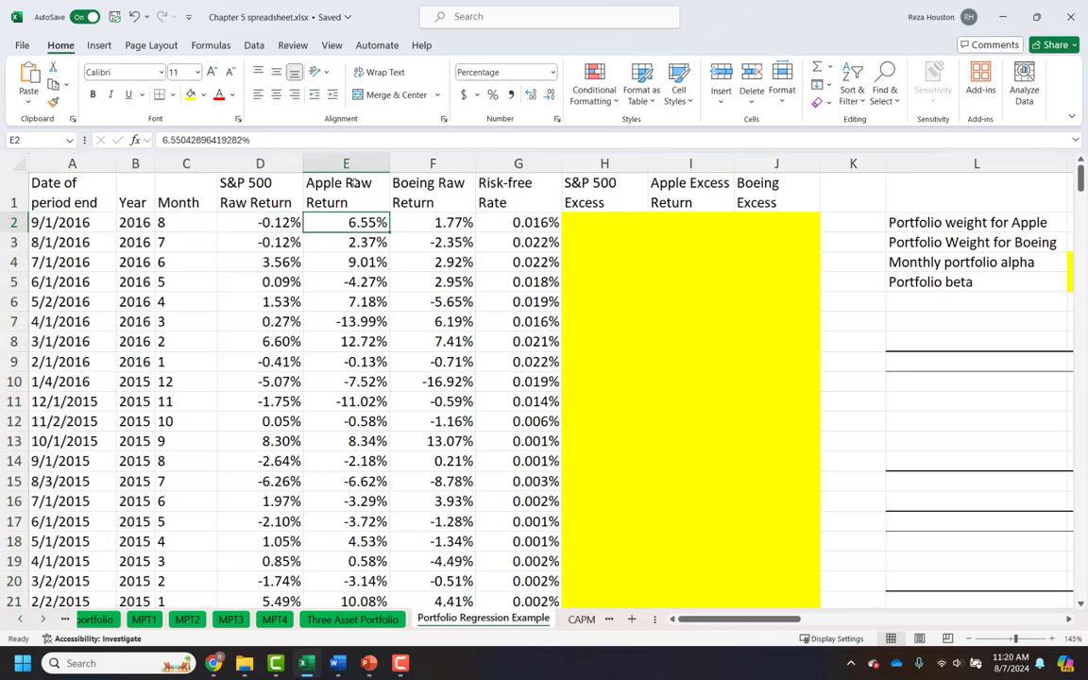
pyautogui.click(242, 177)
pyautogui.click(340, 190)
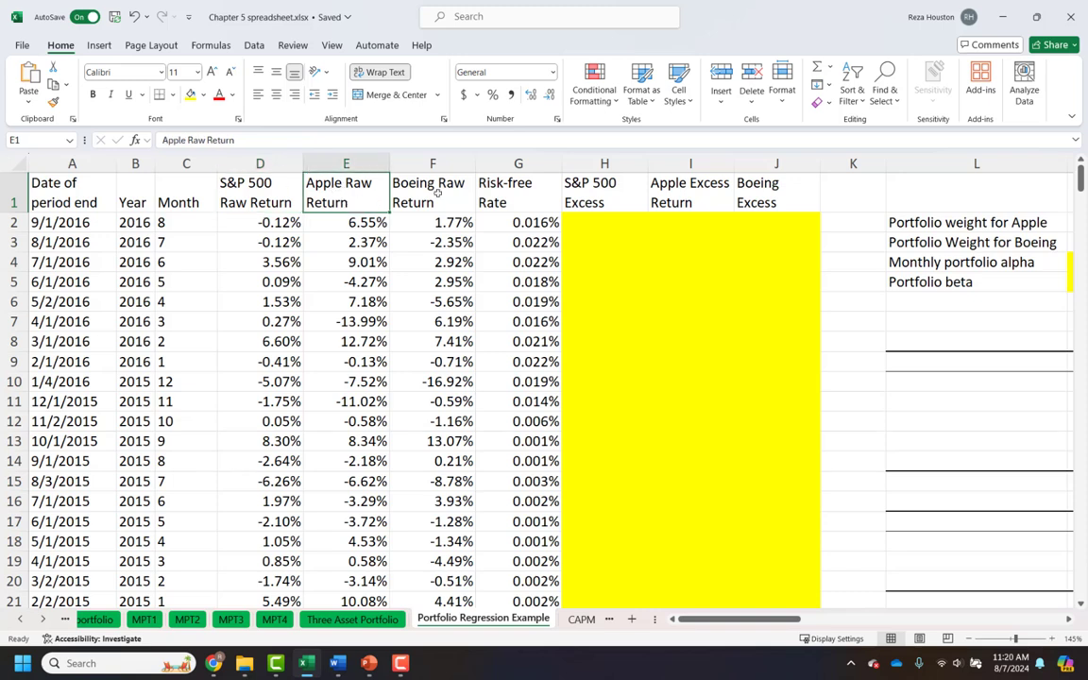
pyautogui.click(590, 221)
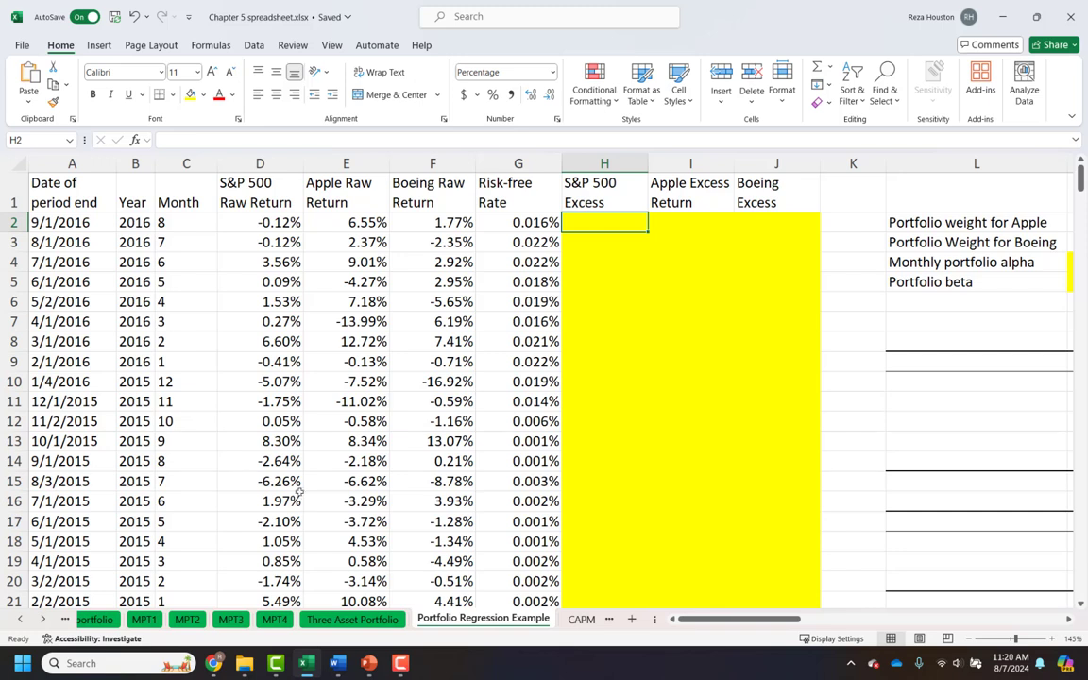
pyautogui.click(268, 236)
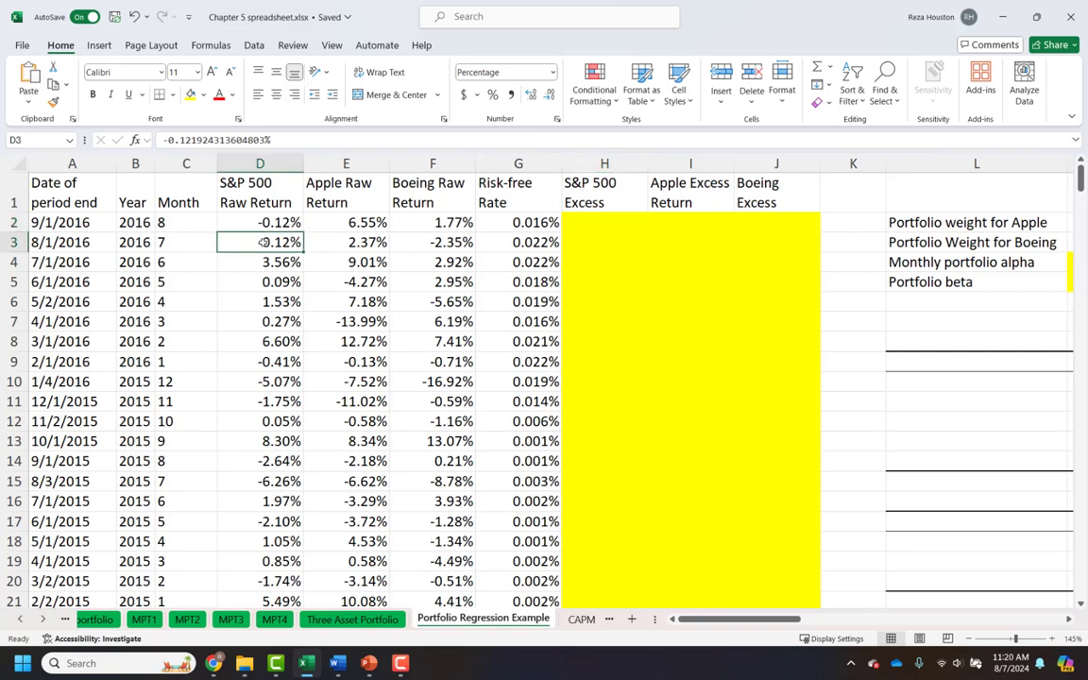
pyautogui.click(311, 180)
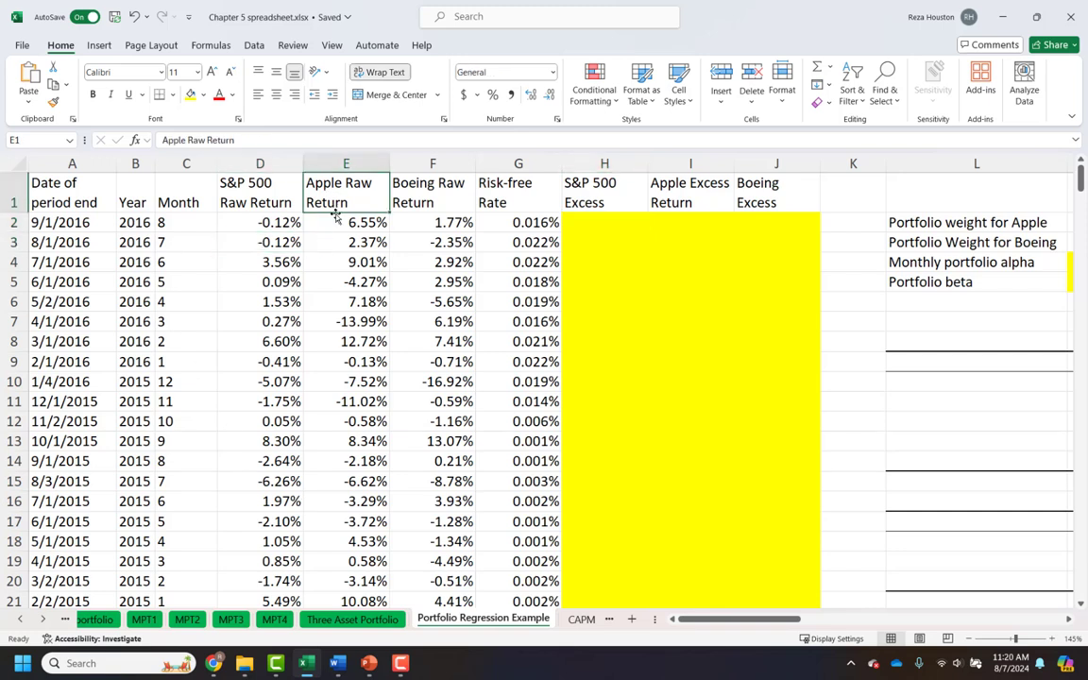
pyautogui.click(267, 201)
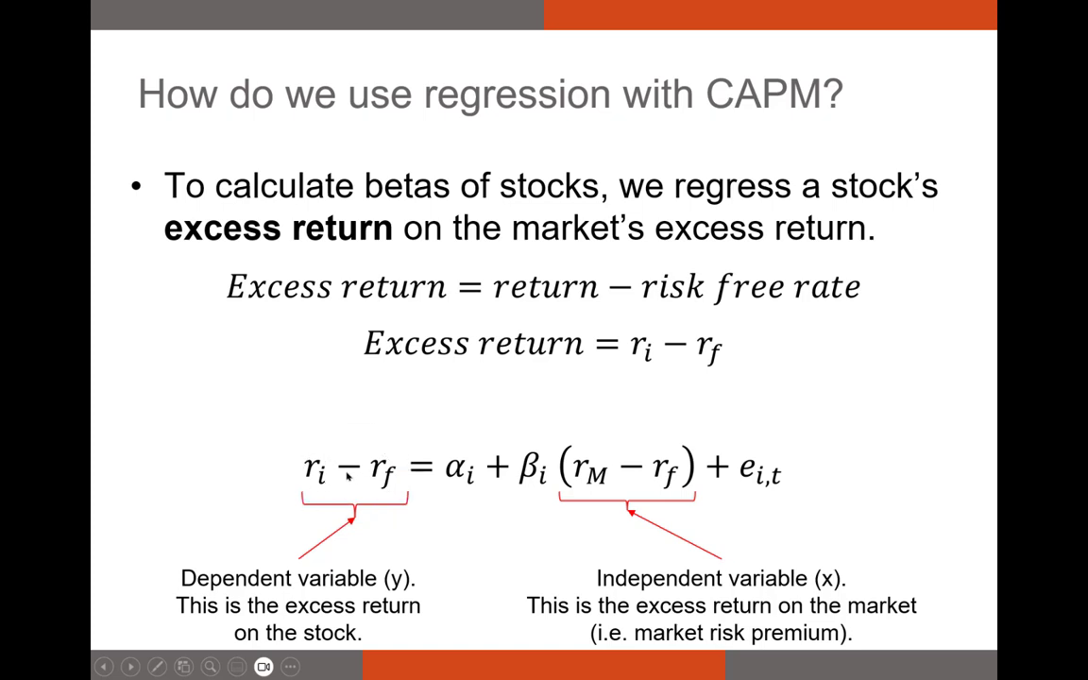
# Step: Review the CAPM regression equation on the slide and return to the Excel workbook
pyautogui.press('ctrl')
pyautogui.press('ctrl')
pyautogui.press('ctrl')
pyautogui.hotkey('alt', 'Tab')
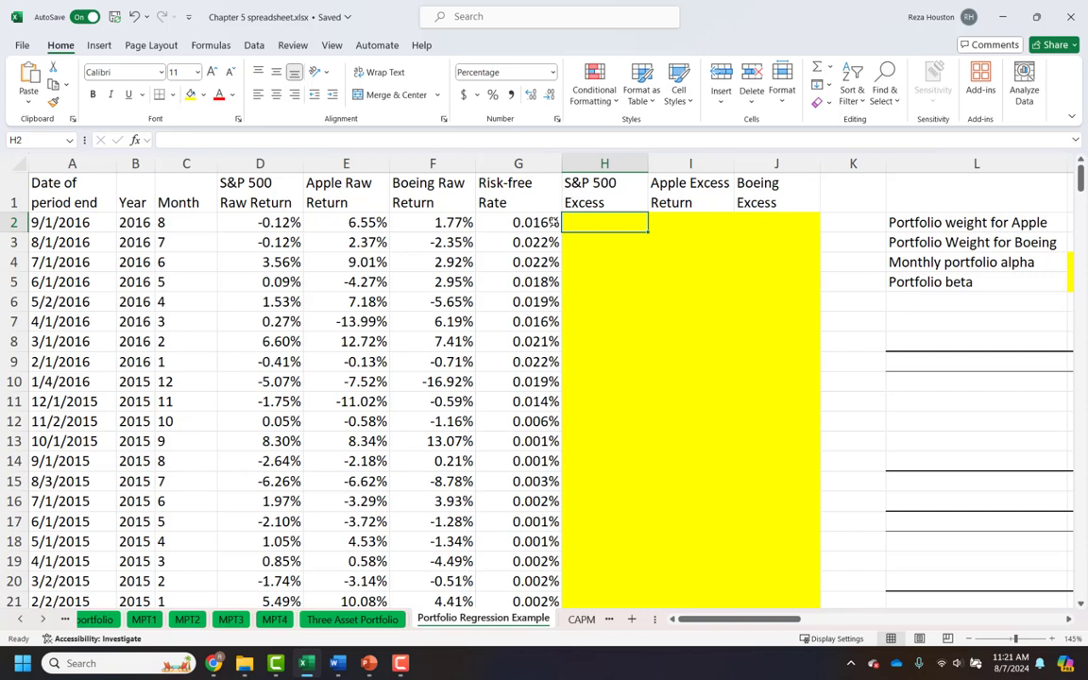
# Step: Calculate the S&P 500 excess return in H2 as =D2-G2 and fill the formula down the column
pyautogui.write('=')
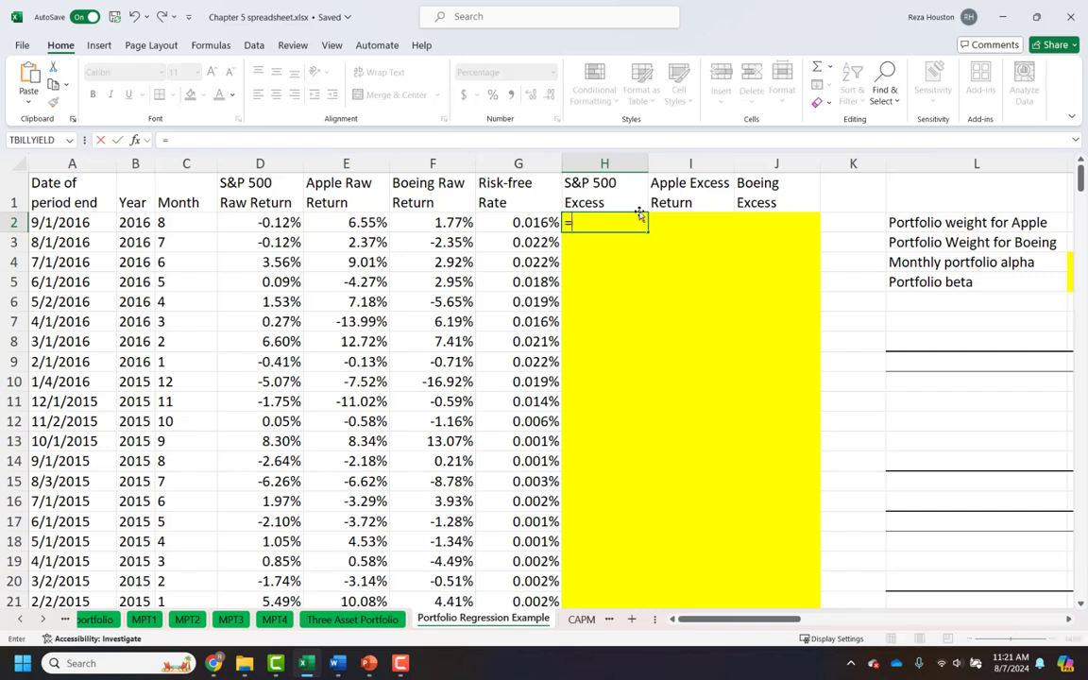
pyautogui.click(268, 223)
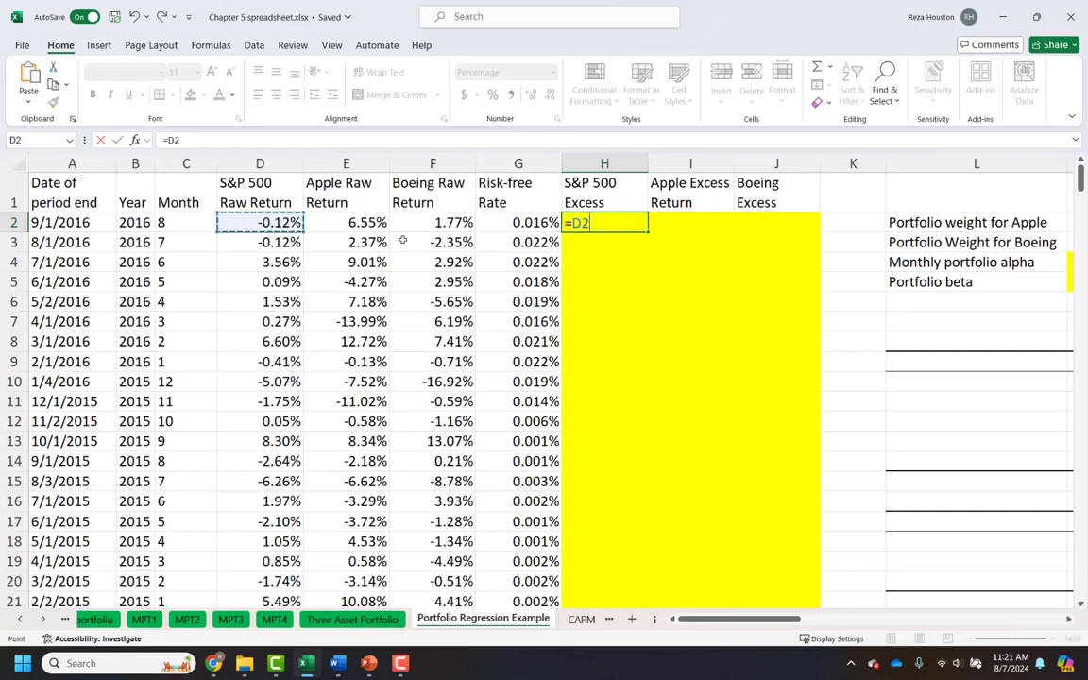
pyautogui.write('-')
pyautogui.click(546, 223)
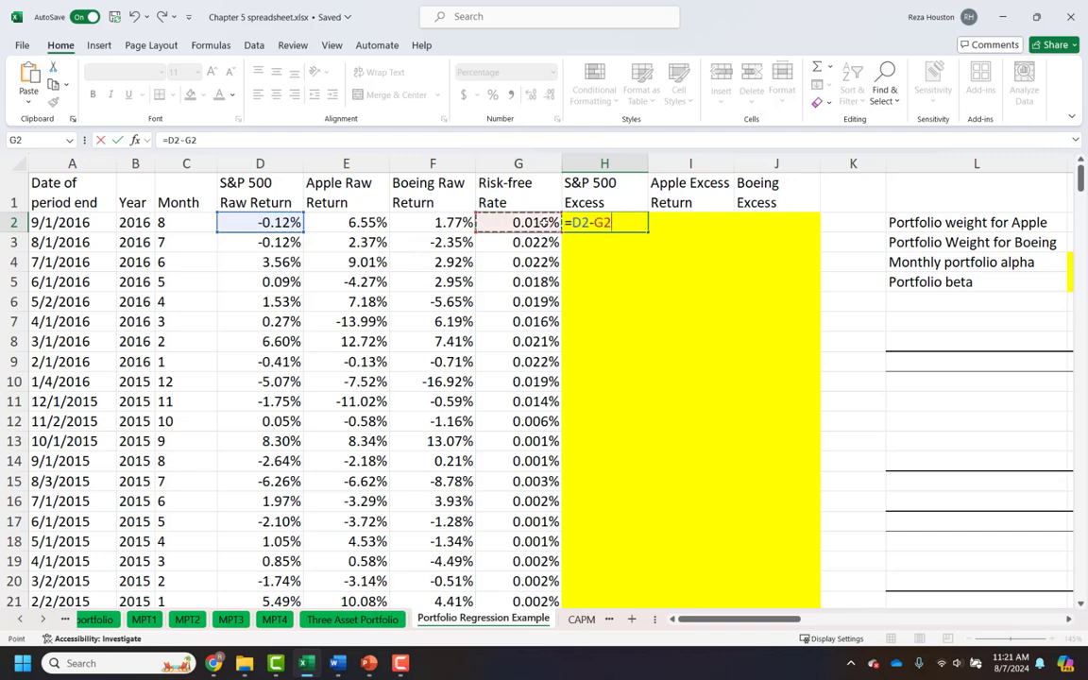
pyautogui.press('Return')
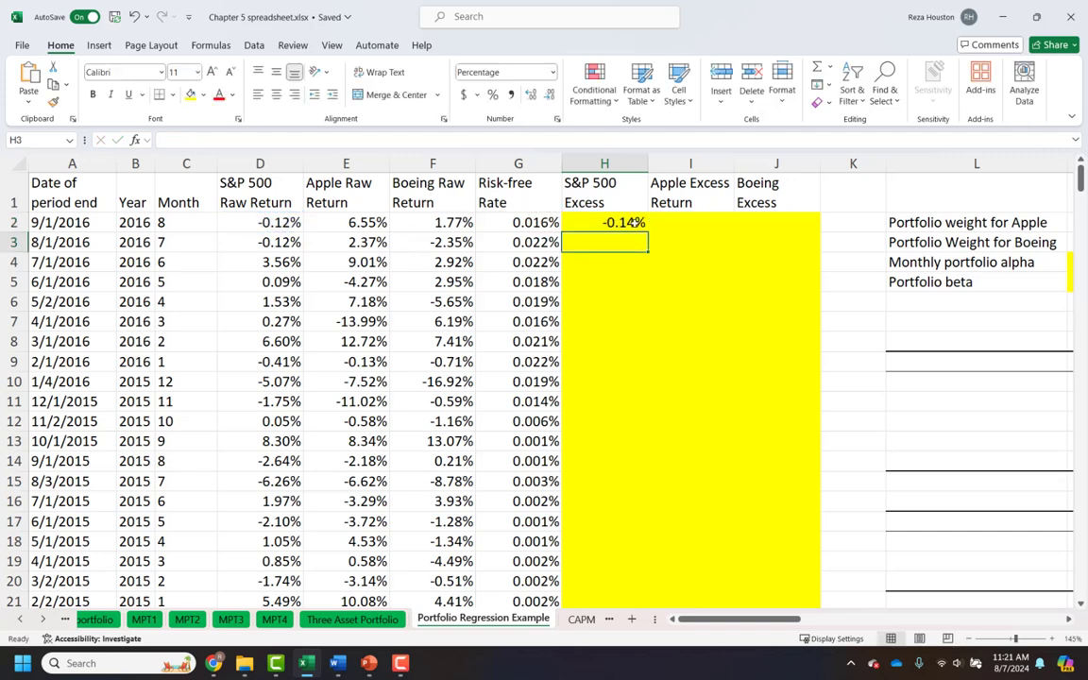
pyautogui.click(631, 223)
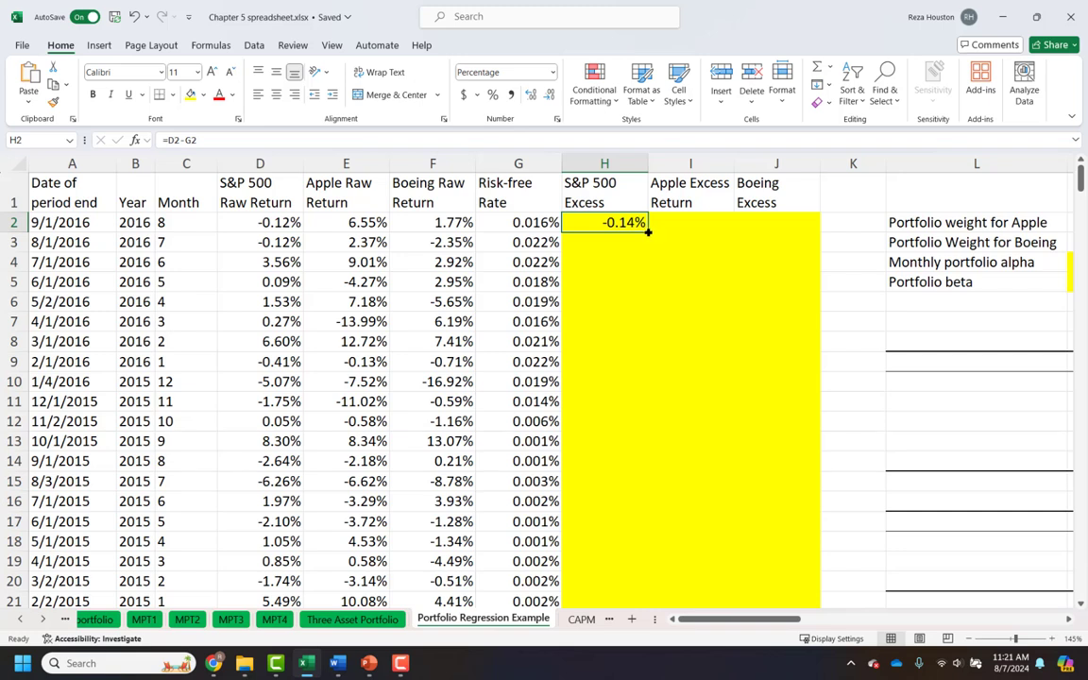
pyautogui.doubleClick(648, 231)
# Step: Calculate the Apple excess return in I2 as =E2-G2 and fill the formula down the column
pyautogui.click(690, 223)
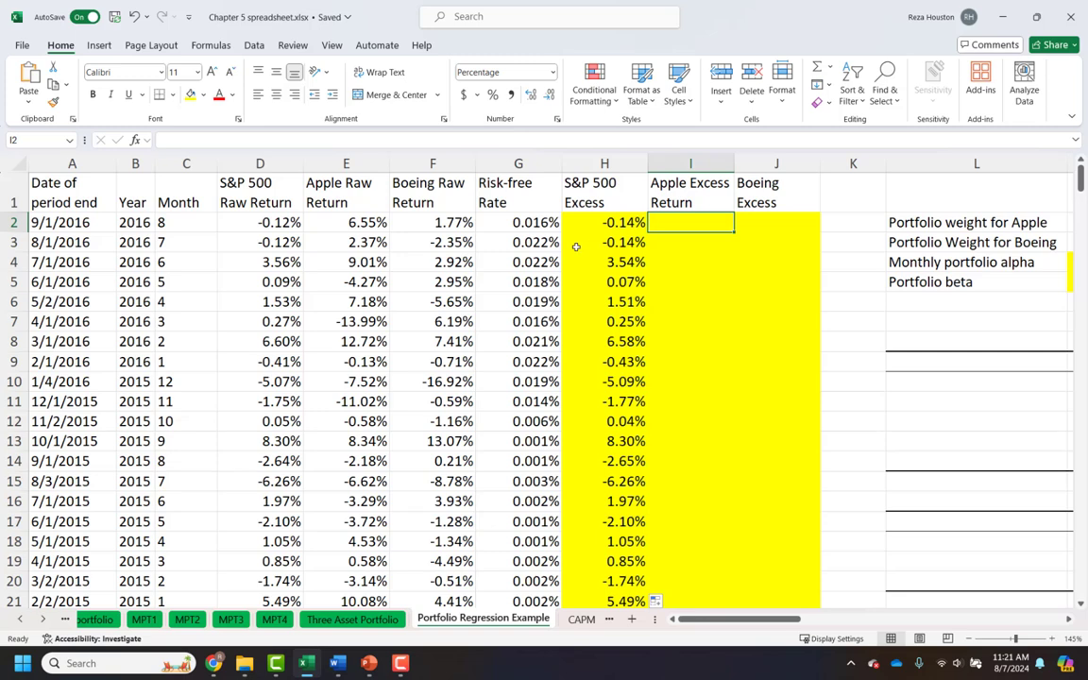
pyautogui.write('=')
pyautogui.click(366, 223)
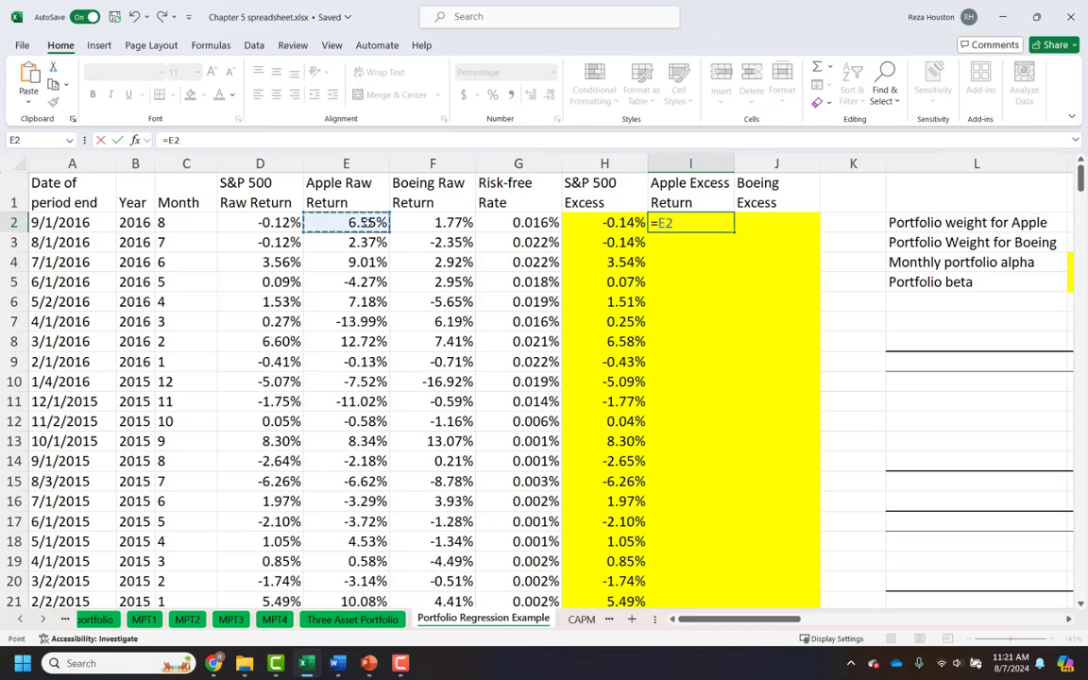
pyautogui.write('-')
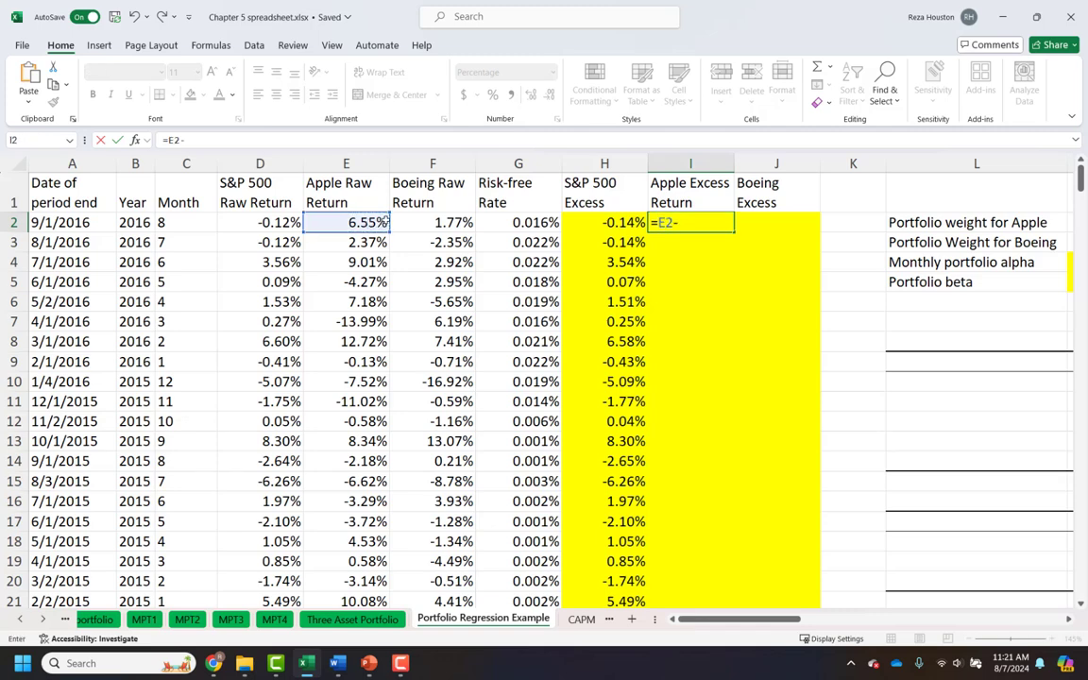
pyautogui.click(547, 223)
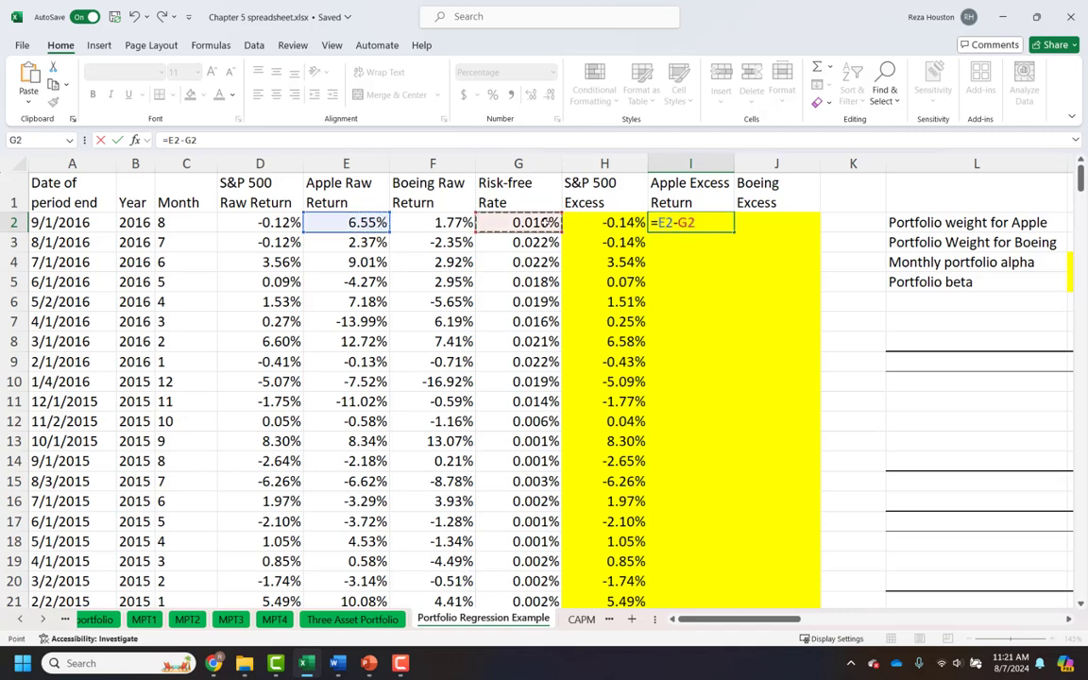
pyautogui.press('Return')
pyautogui.click(666, 223)
pyautogui.doubleClick(734, 232)
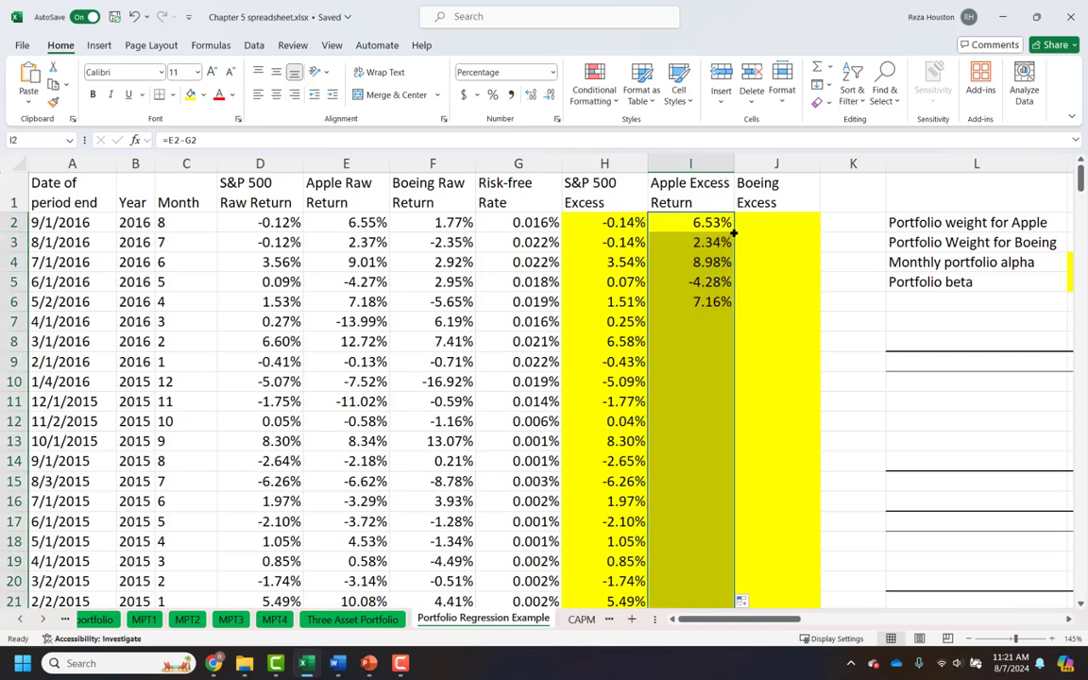
# Step: Calculate the Boeing excess return in J2 as =F2-G2 and fill the formula down the column
pyautogui.click(775, 225)
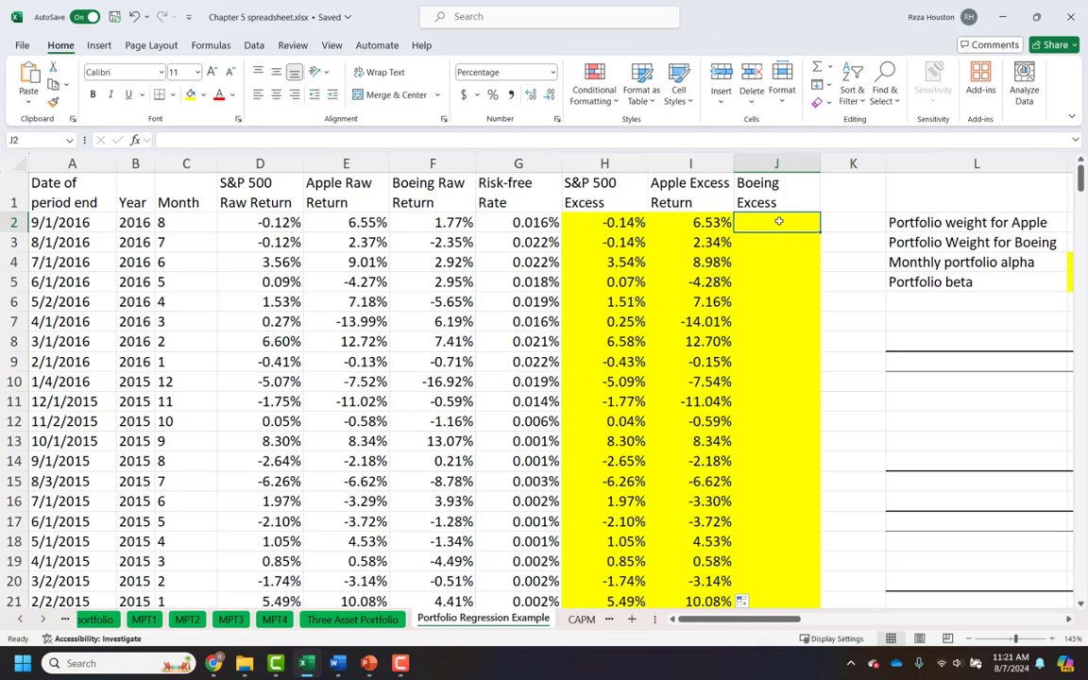
pyautogui.write('=')
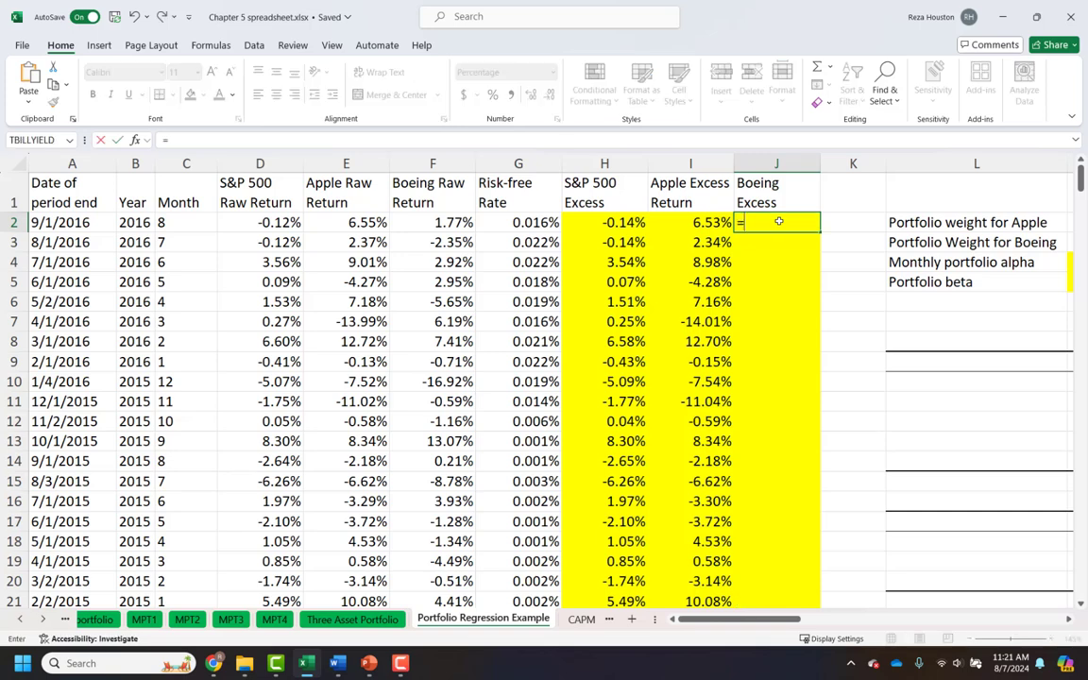
pyautogui.click(455, 223)
pyautogui.write('-')
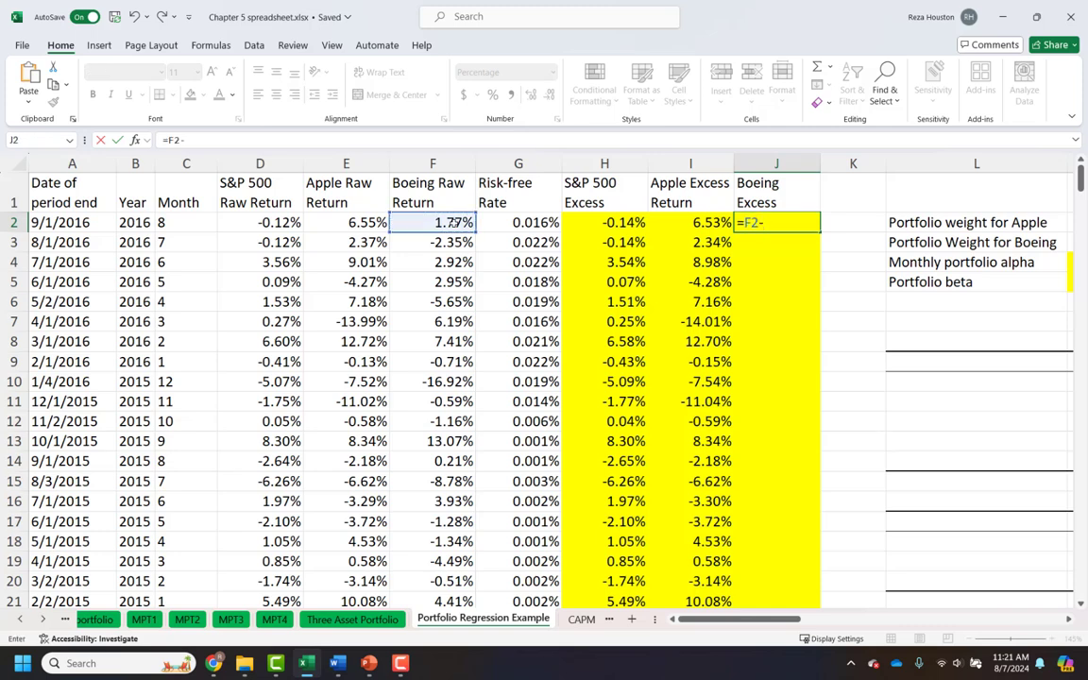
pyautogui.click(522, 223)
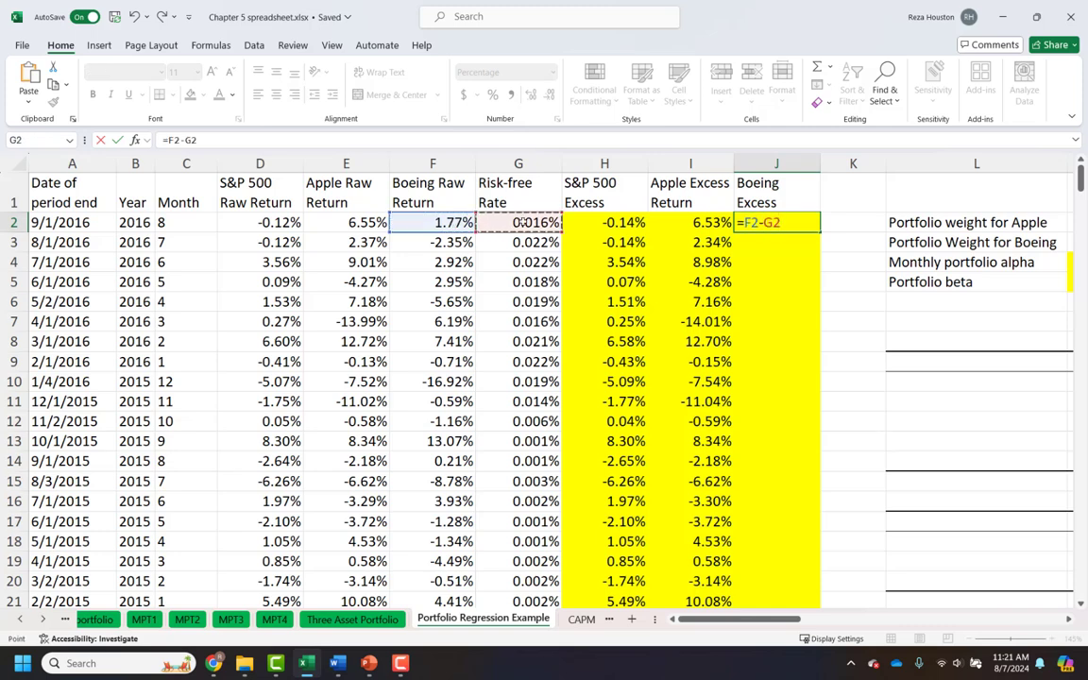
pyautogui.press('Return')
pyautogui.click(738, 214)
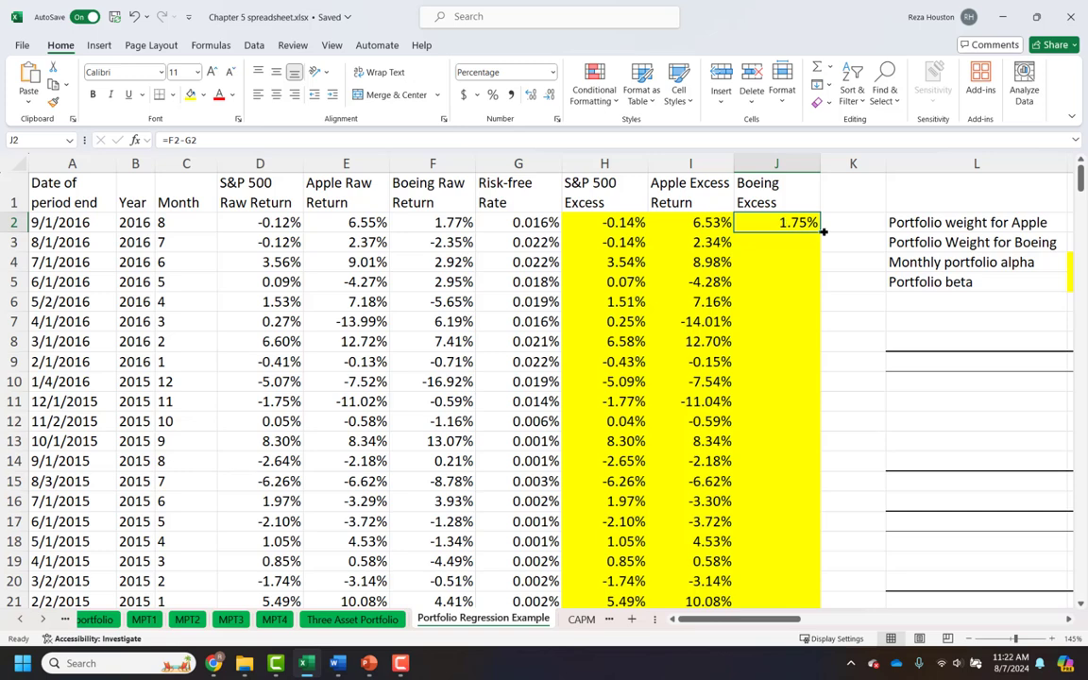
pyautogui.doubleClick(822, 232)
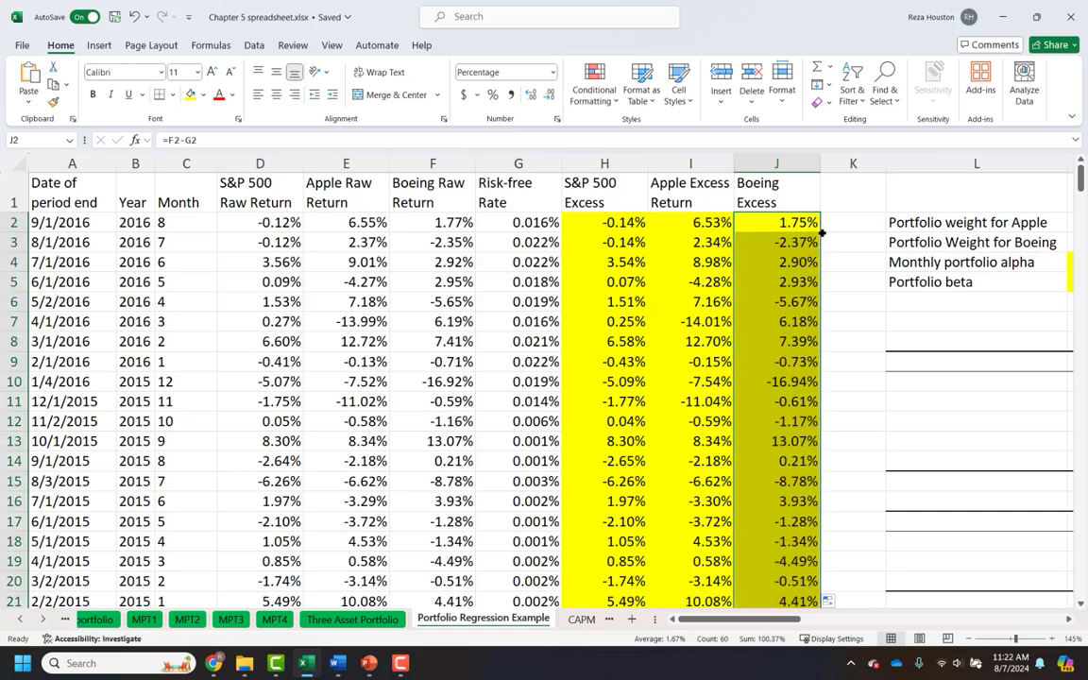
pyautogui.click(605, 221)
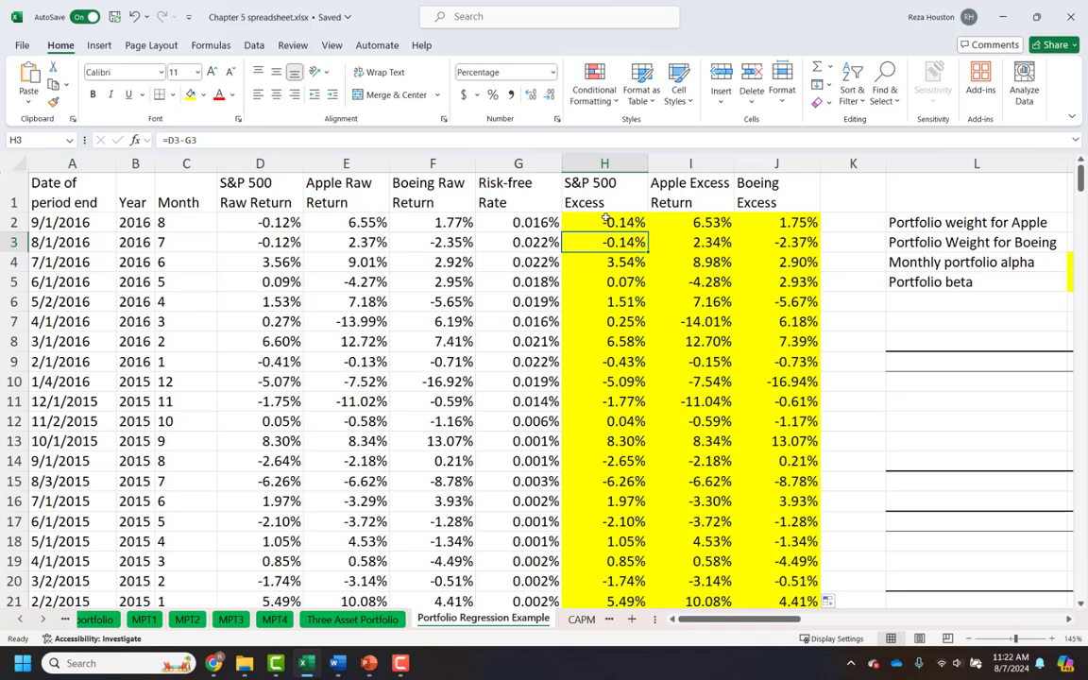
pyautogui.click(715, 226)
pyautogui.click(708, 238)
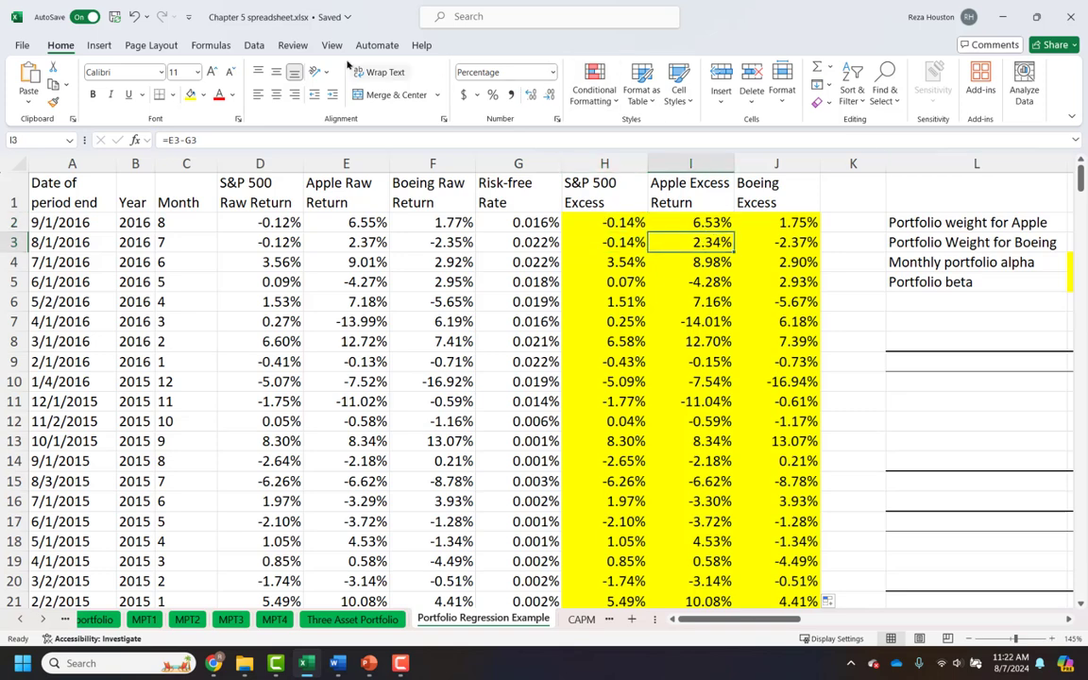
# Step: Start a Regression analysis and set the Y range to the Apple excess returns with header, I1:I61
pyautogui.click(253, 45)
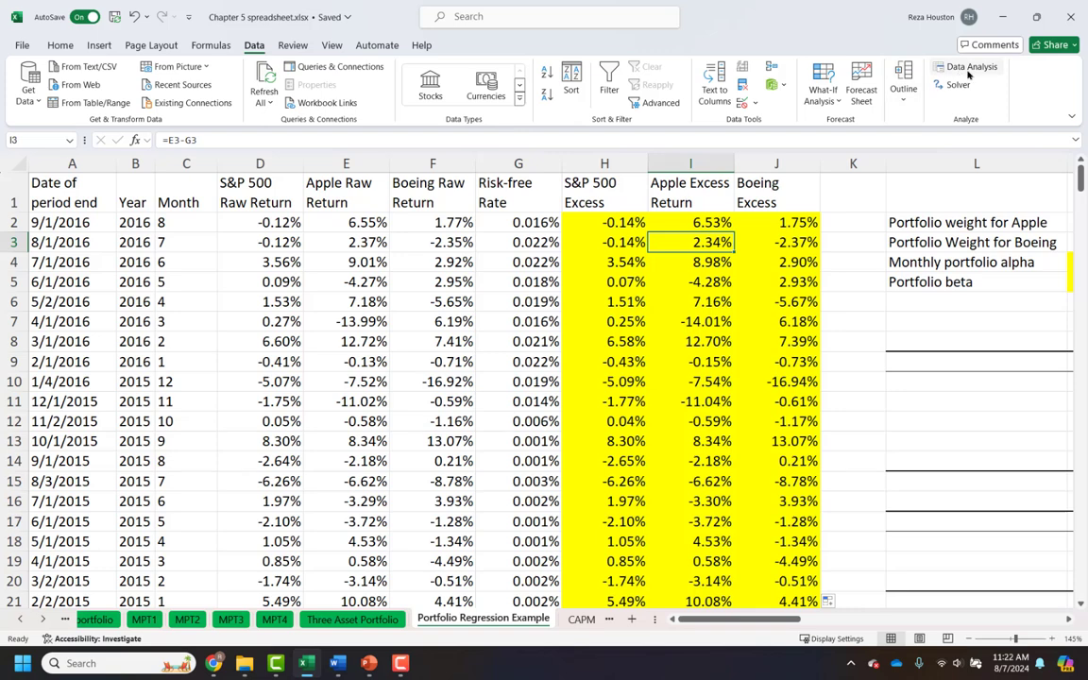
pyautogui.click(968, 73)
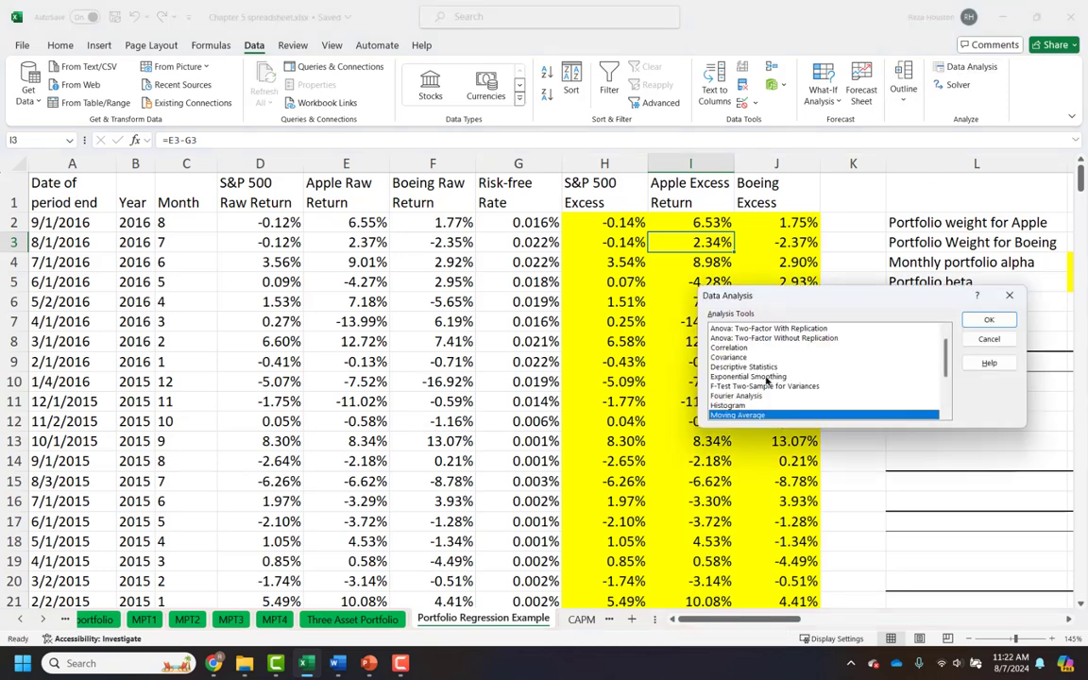
pyautogui.scroll(-2, 767, 387)
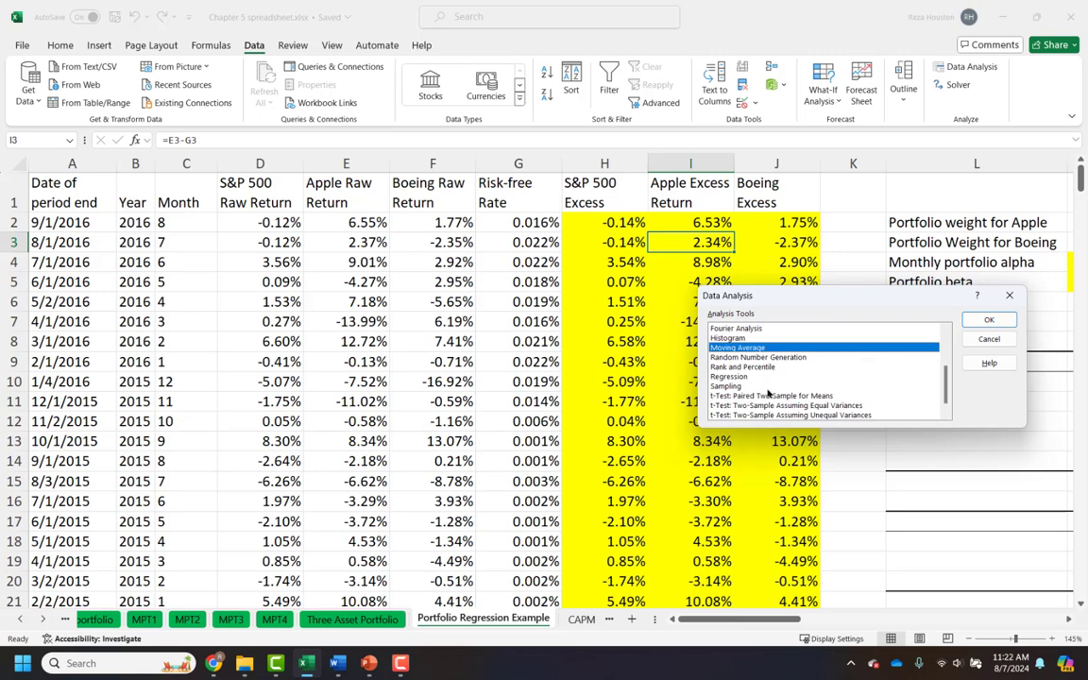
pyautogui.doubleClick(733, 377)
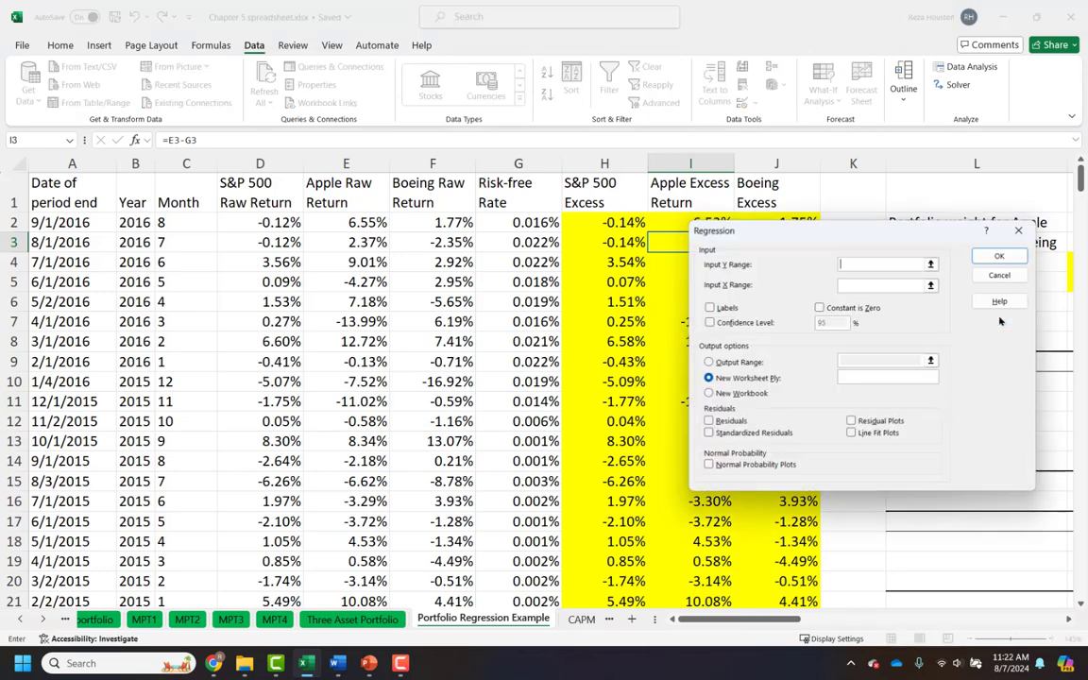
pyautogui.moveTo(844, 229); pyautogui.dragTo(321, 186)
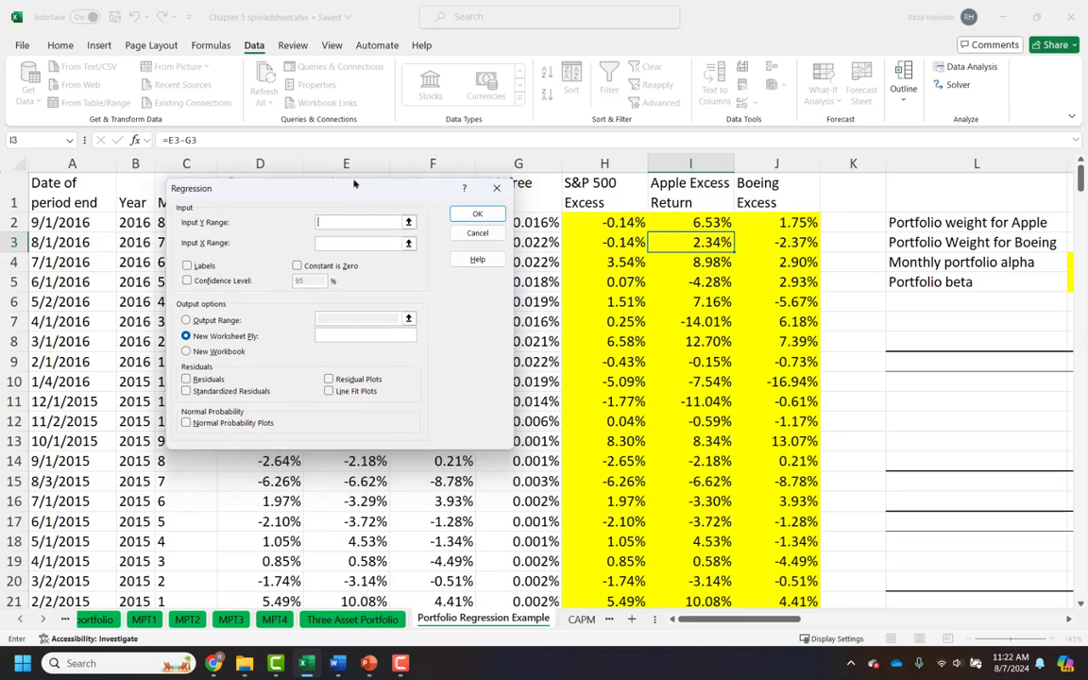
pyautogui.click(409, 223)
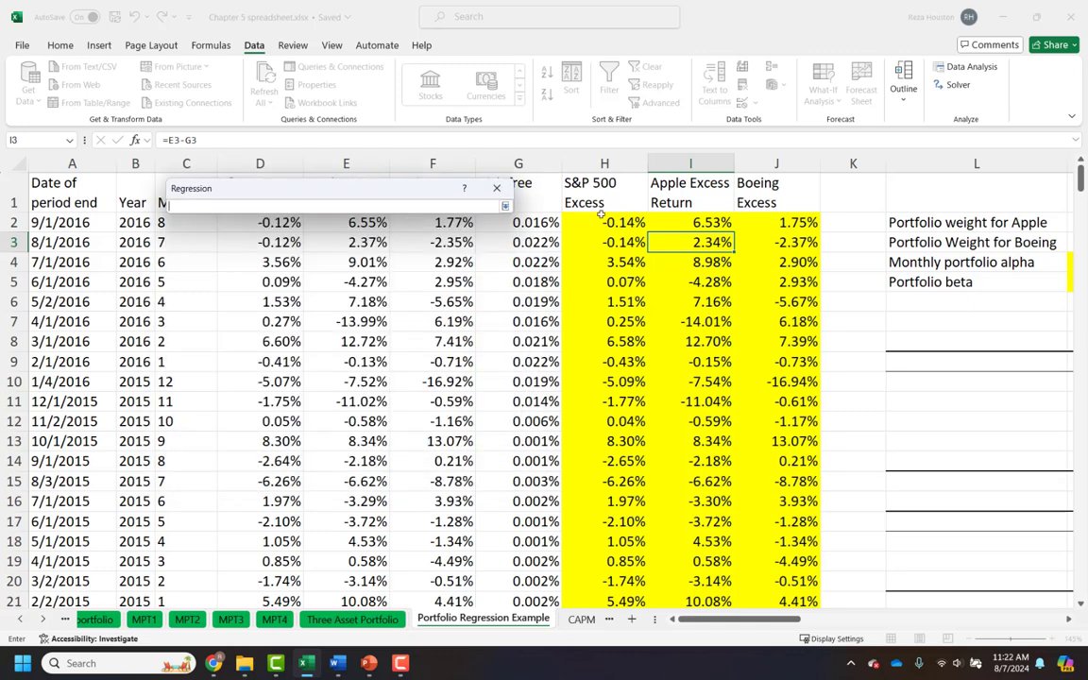
pyautogui.click(671, 192)
pyautogui.moveTo(670, 193); pyautogui.dragTo(675, 284)
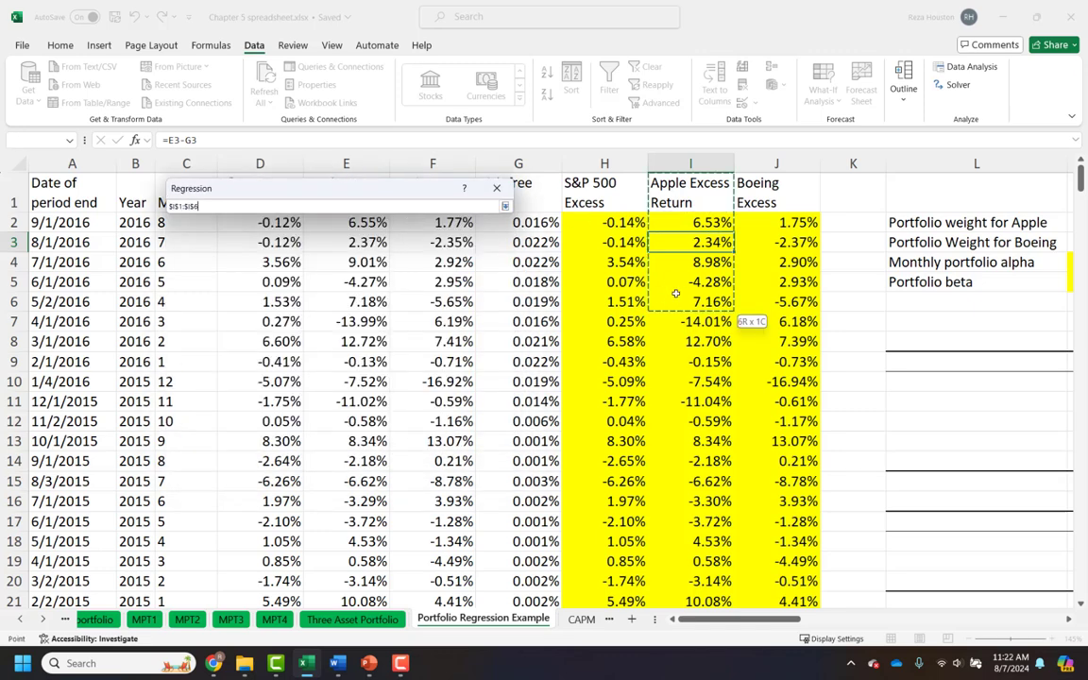
pyautogui.hotkey('ctrl', 'shift', 'Down')
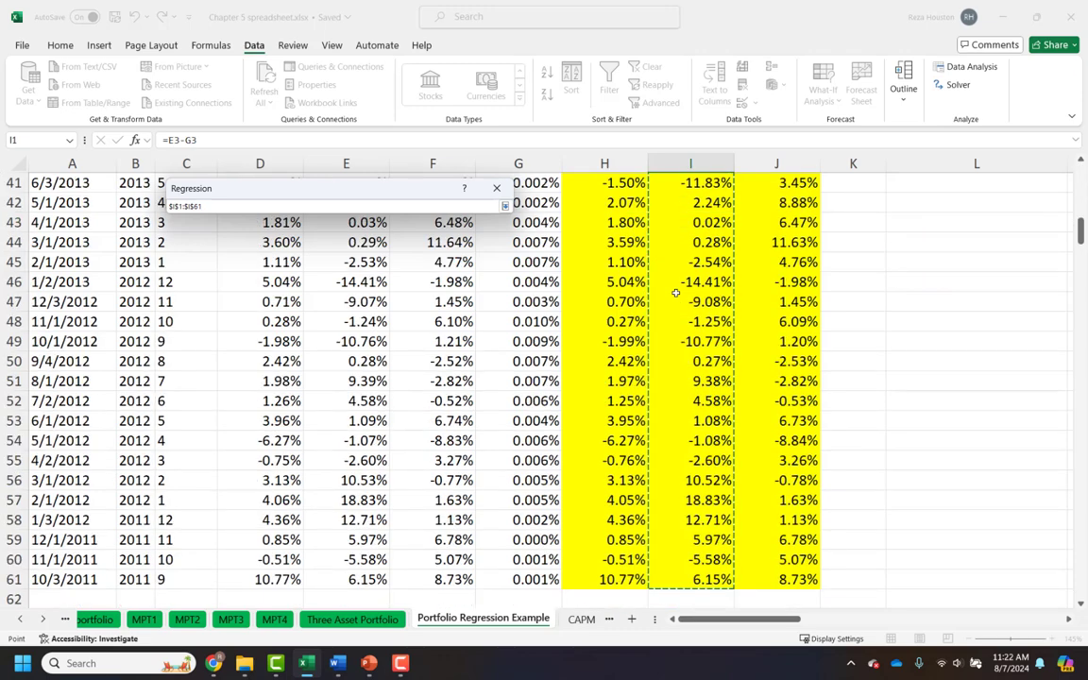
pyautogui.press('Return')
pyautogui.scroll(13, 678, 295)
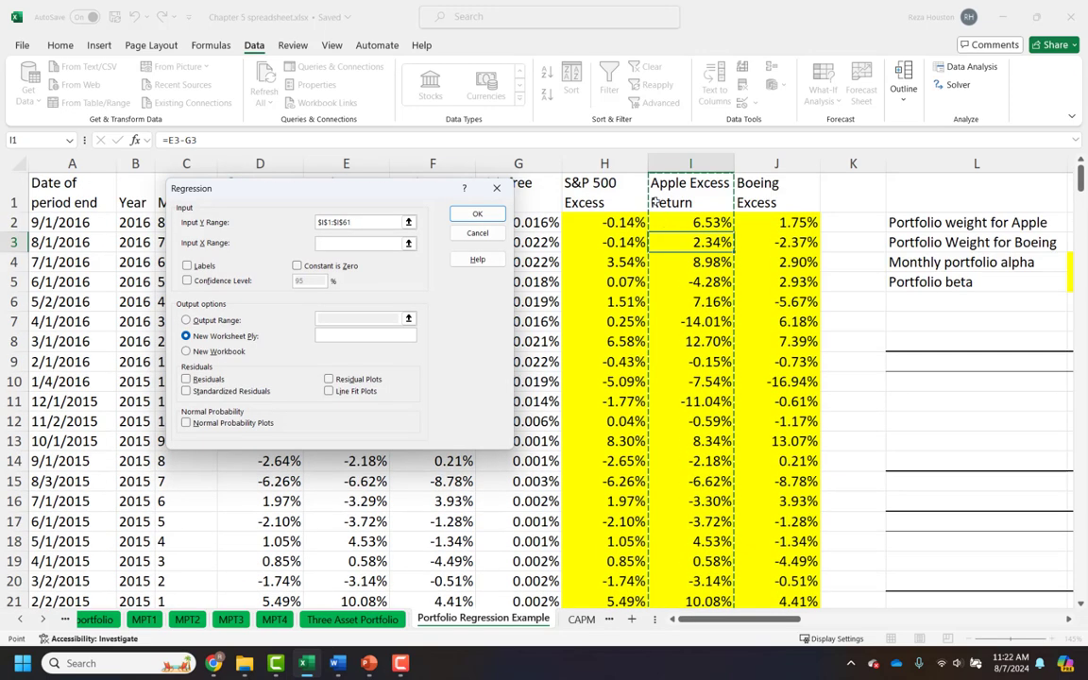
# Step: Enable labels for the regression and set the X range to the S&P 500 excess returns, H1:H61
pyautogui.click(188, 266)
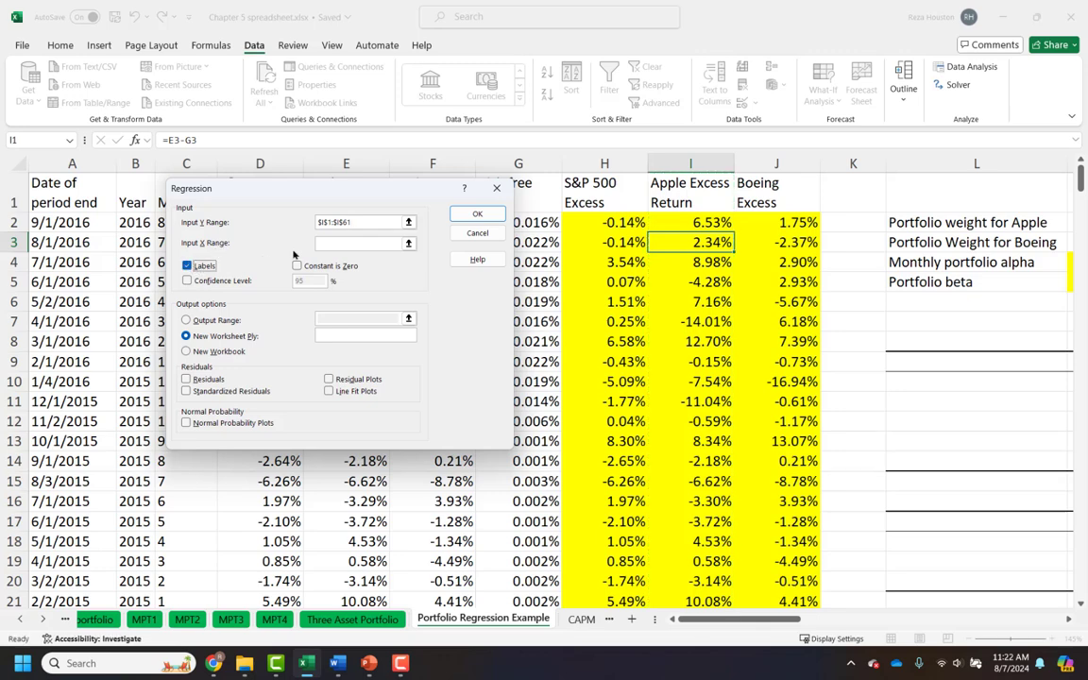
pyautogui.click(408, 244)
pyautogui.click(596, 196)
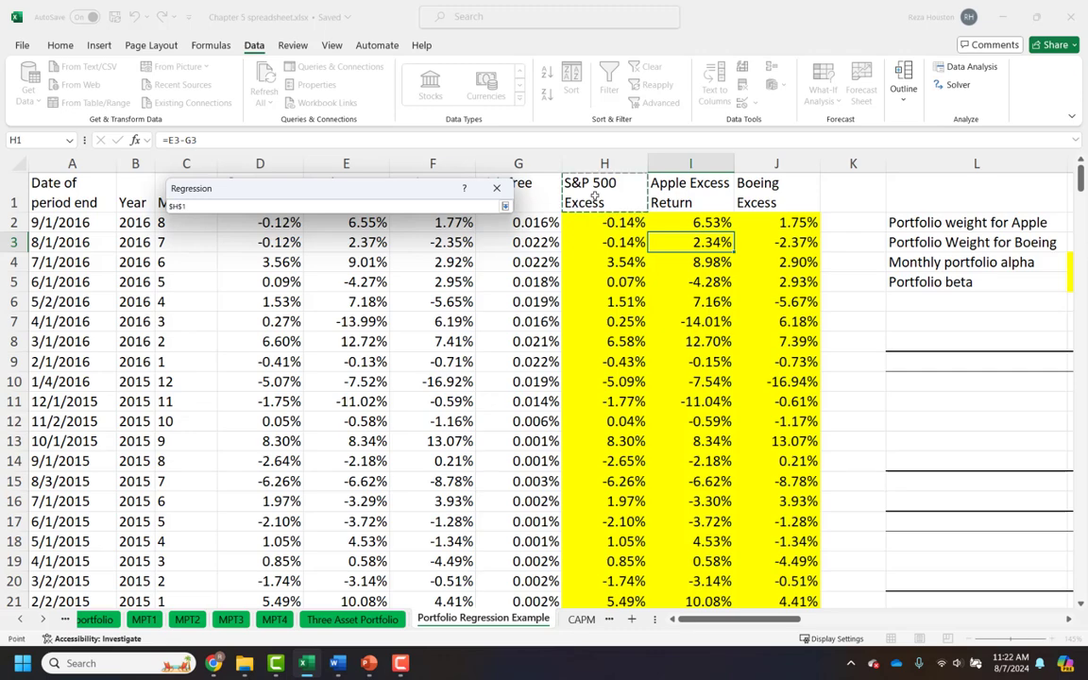
pyautogui.hotkey('ctrl', 'shift', 'Down')
pyautogui.press('Return')
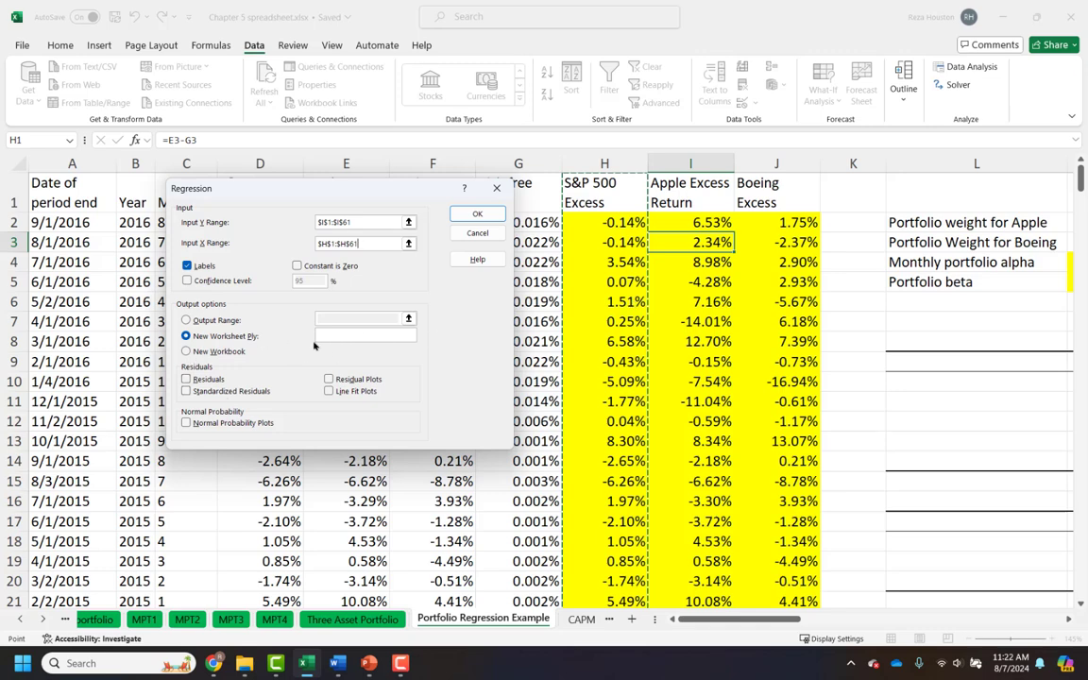
# Step: Send the regression output to a range on the current sheet starting at L9
pyautogui.click(186, 320)
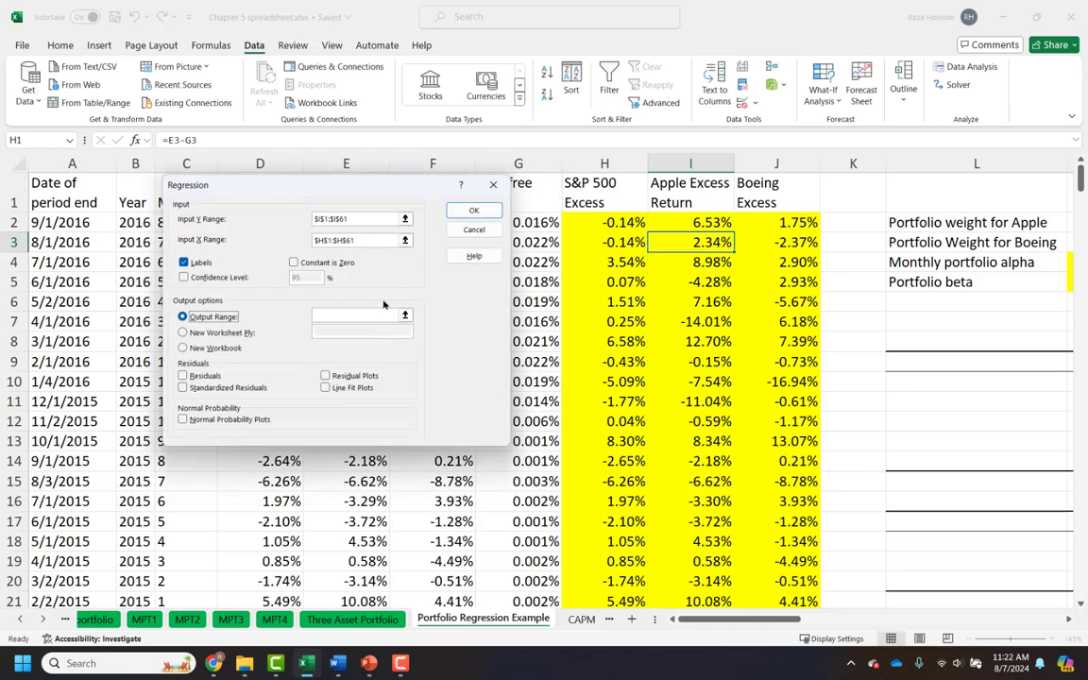
pyautogui.click(404, 315)
pyautogui.click(958, 356)
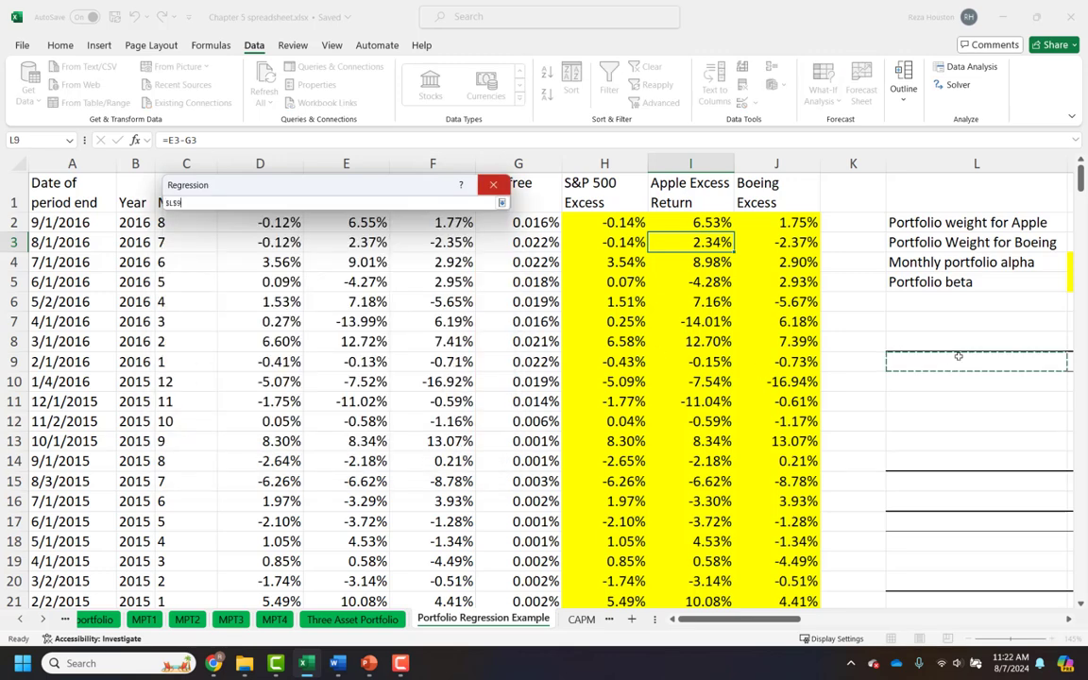
pyautogui.press('Return')
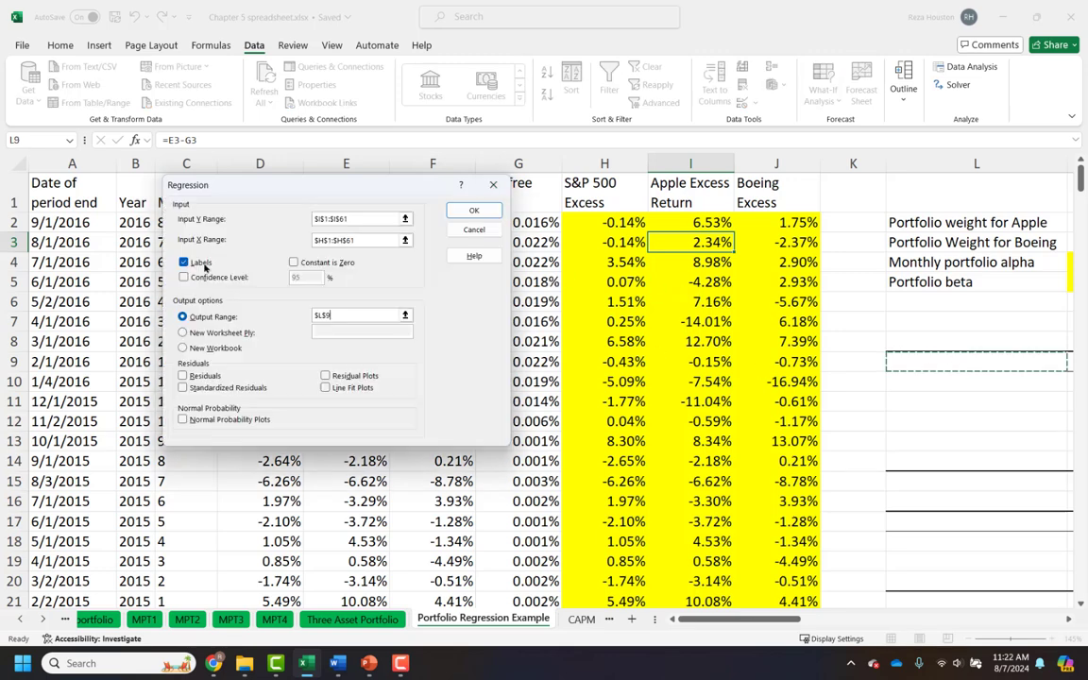
# Step: Include residuals, residual plots and line fit plots in the output and run the regression
pyautogui.click(183, 376)
pyautogui.click(325, 376)
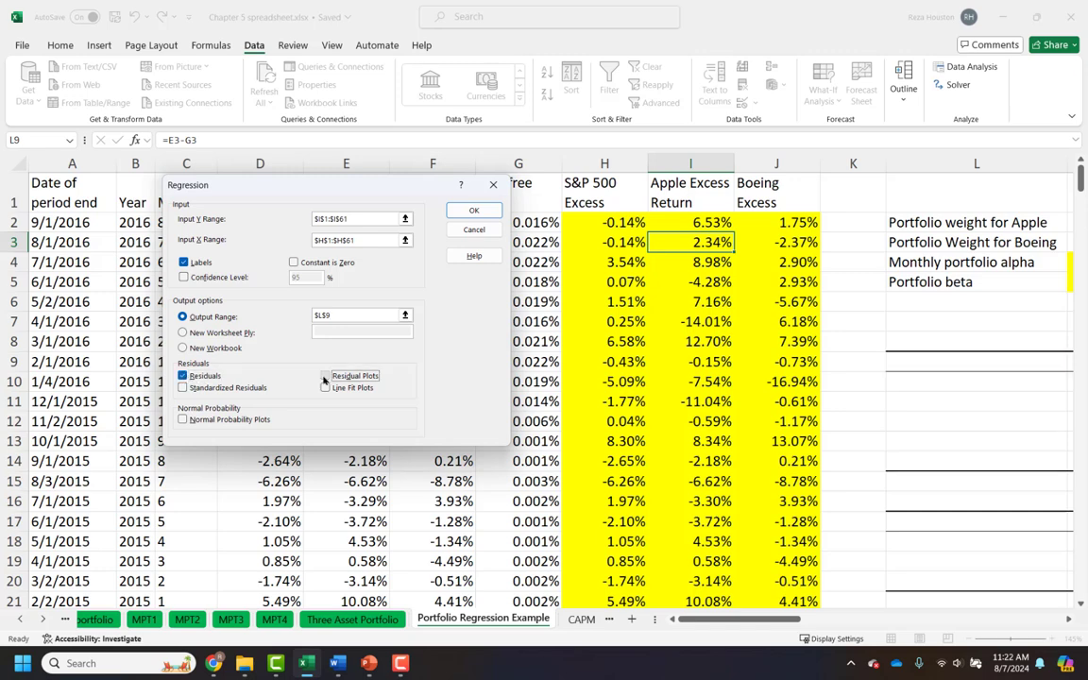
pyautogui.click(326, 388)
pyautogui.click(468, 211)
# Step: Examine the Apple regression output, covering the regression statistics, ANOVA table and coefficients
pyautogui.click(902, 421)
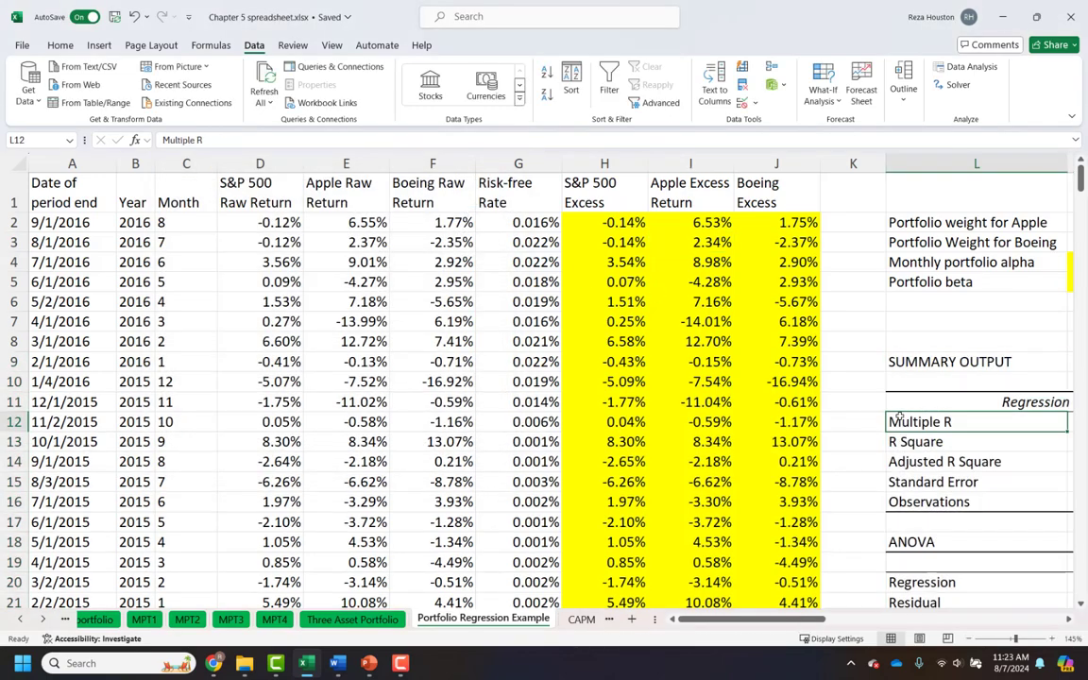
pyautogui.press('Right')
pyautogui.press('Right')
pyautogui.press('Right')
pyautogui.press('Right')
pyautogui.press('Right')
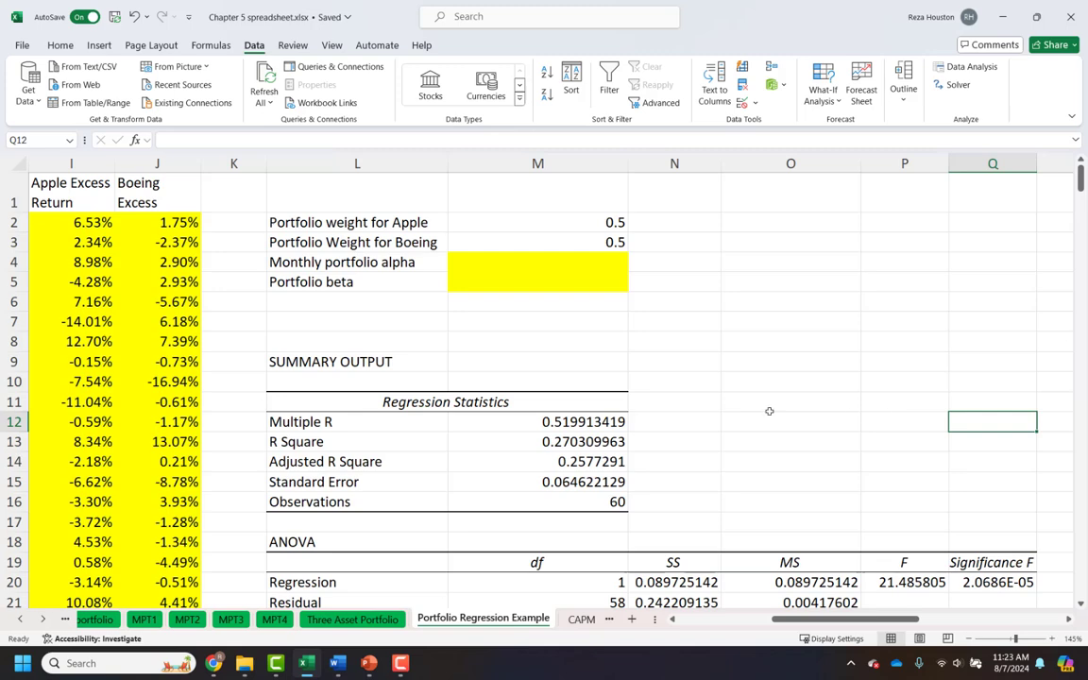
pyautogui.scroll(-2, 769, 411)
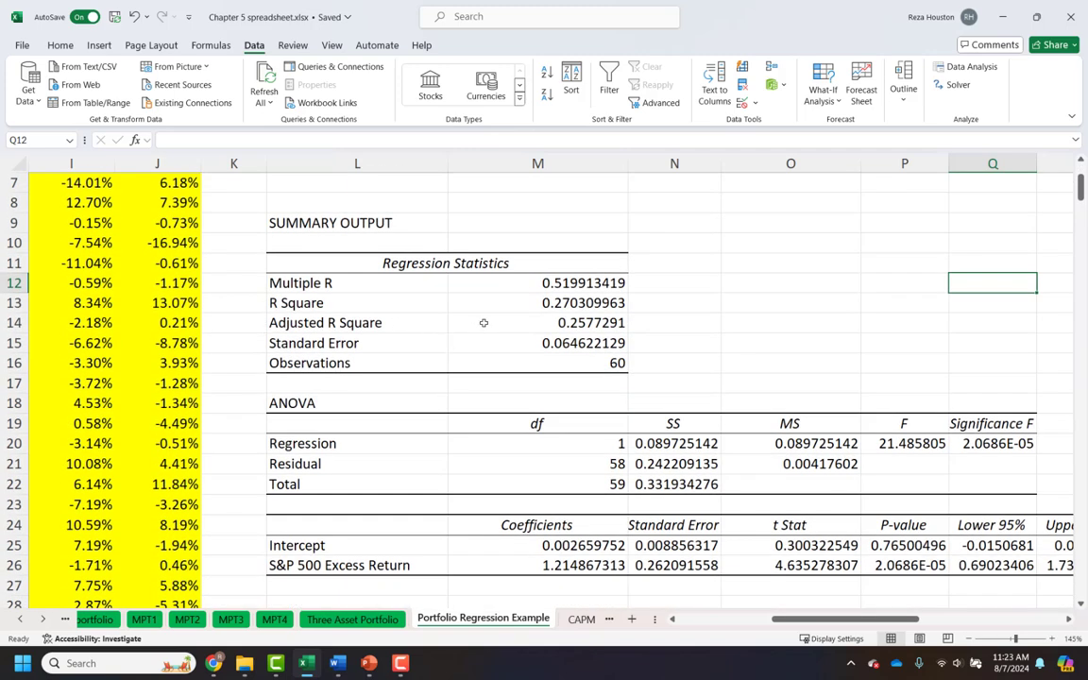
pyautogui.scroll(-2, 485, 304)
pyautogui.scroll(2, 484, 304)
pyautogui.click(561, 559)
pyautogui.click(433, 557)
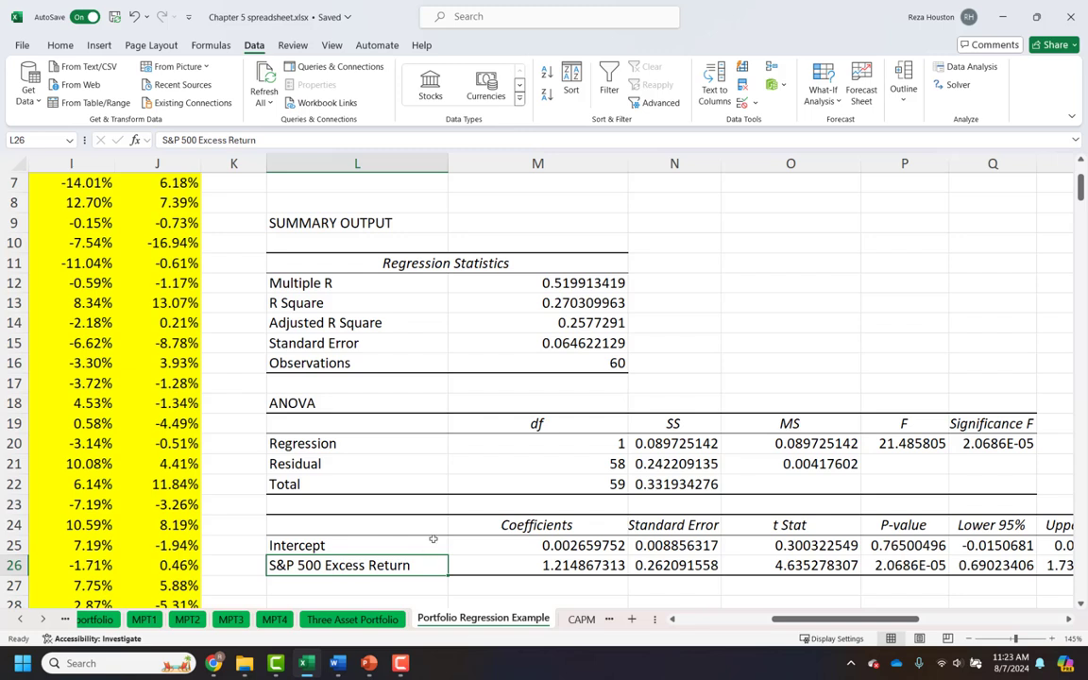
pyautogui.moveTo(397, 267); pyautogui.dragTo(574, 356)
# Step: Highlight the R Square and Adjusted R Square rows, L13:M14, with yellow fill
pyautogui.click(352, 302)
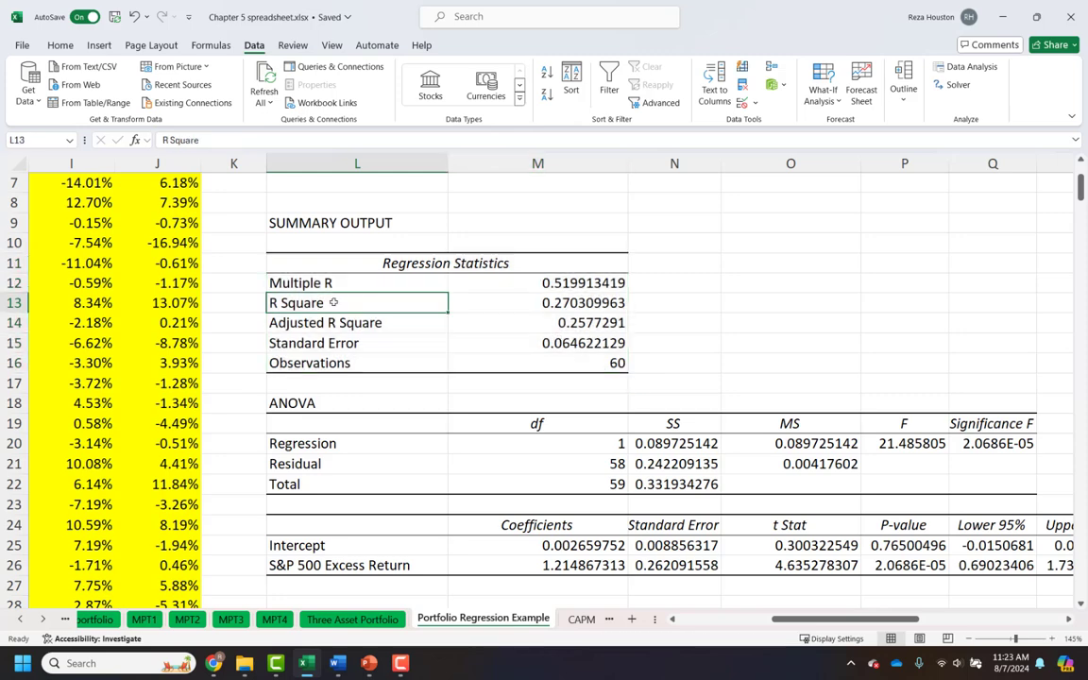
pyautogui.moveTo(493, 309); pyautogui.dragTo(572, 317)
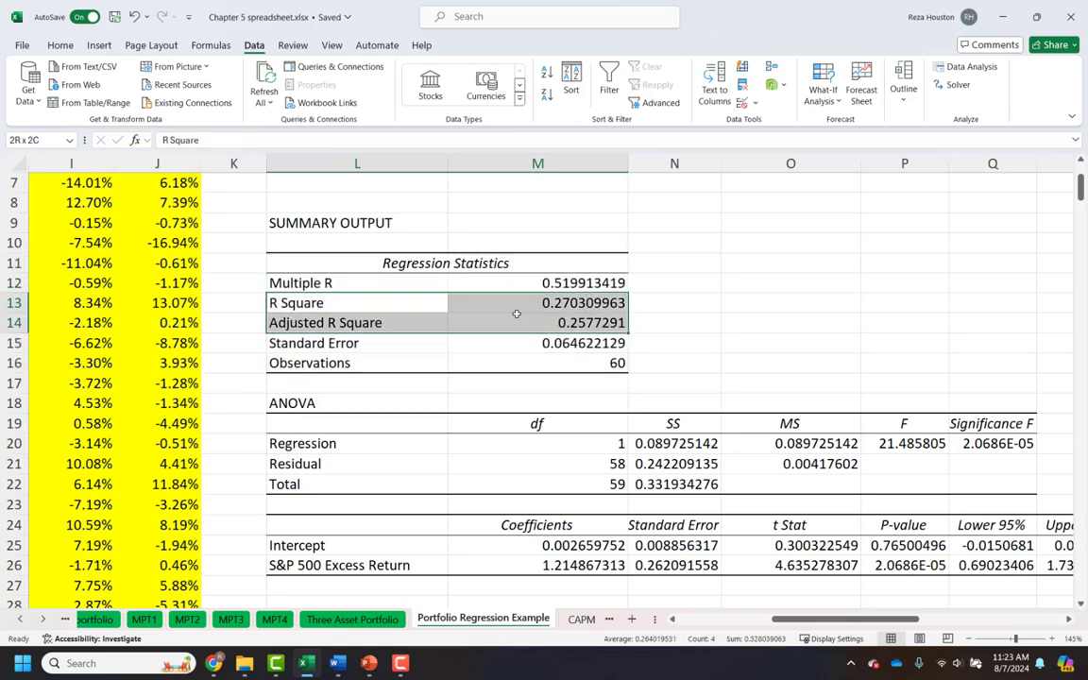
pyautogui.click(61, 44)
pyautogui.click(190, 96)
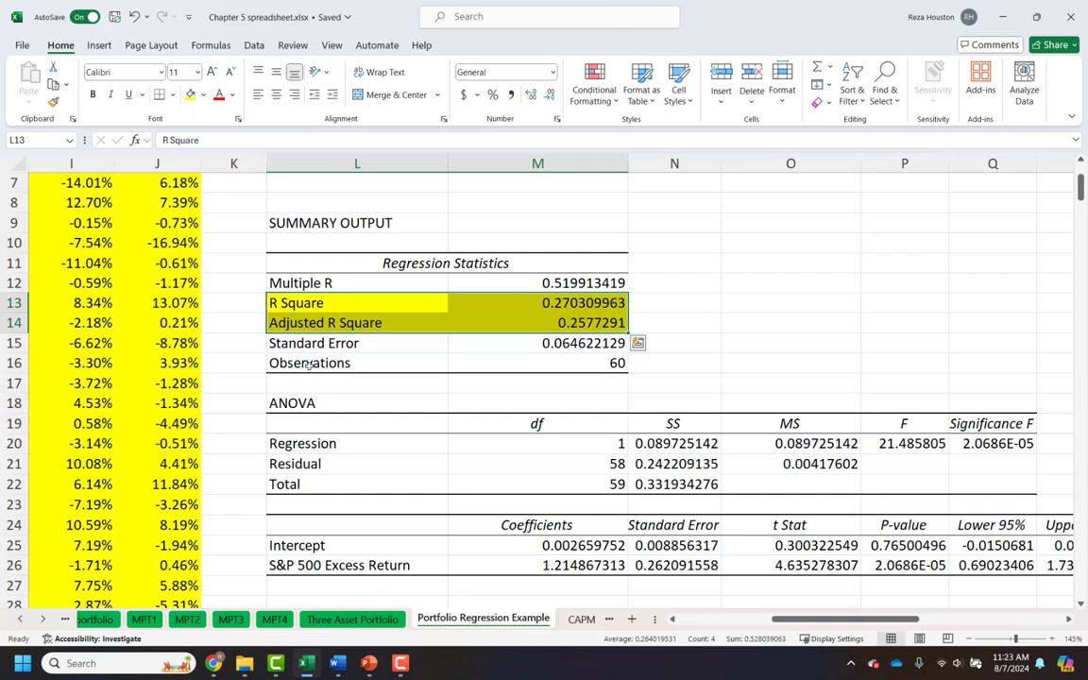
# Step: Change the label in L13 to "R Square (explanatory power)" and autofit the width of column L
pyautogui.click(401, 303)
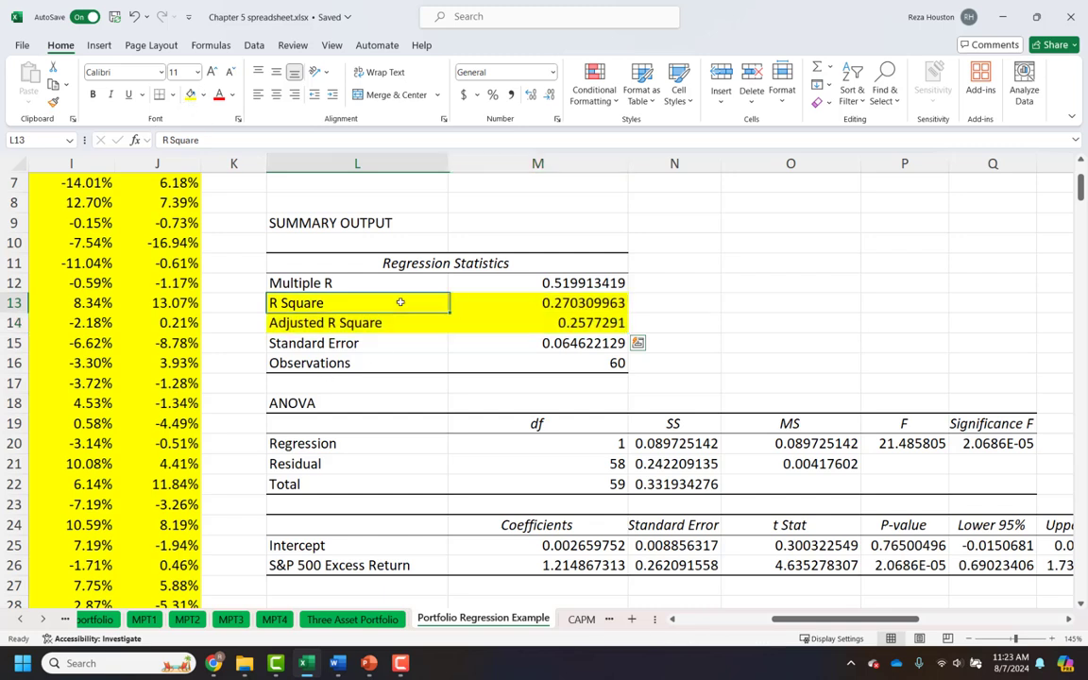
pyautogui.doubleClick(400, 302)
pyautogui.write('(')
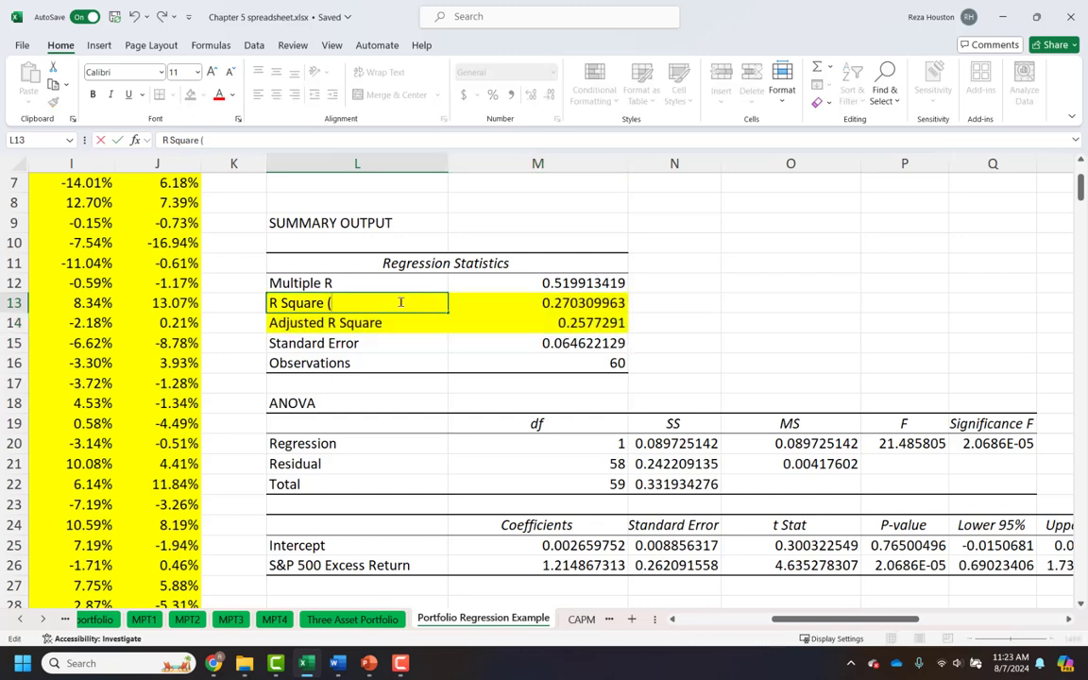
pyautogui.write('explanatory power)')
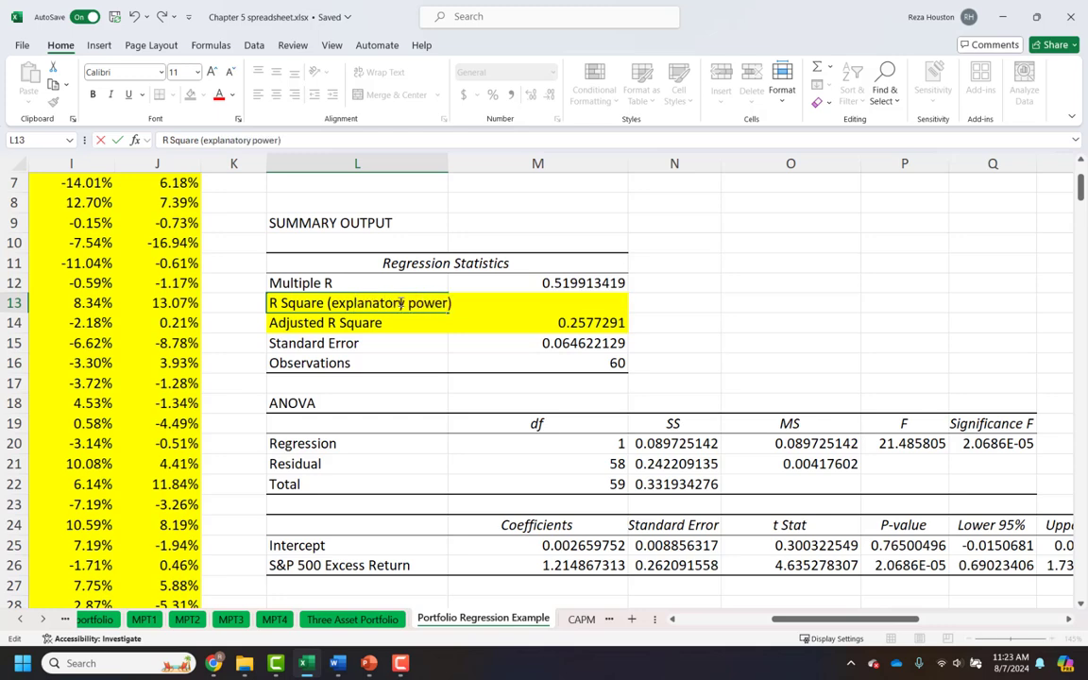
pyautogui.press('Tab')
pyautogui.doubleClick(449, 164)
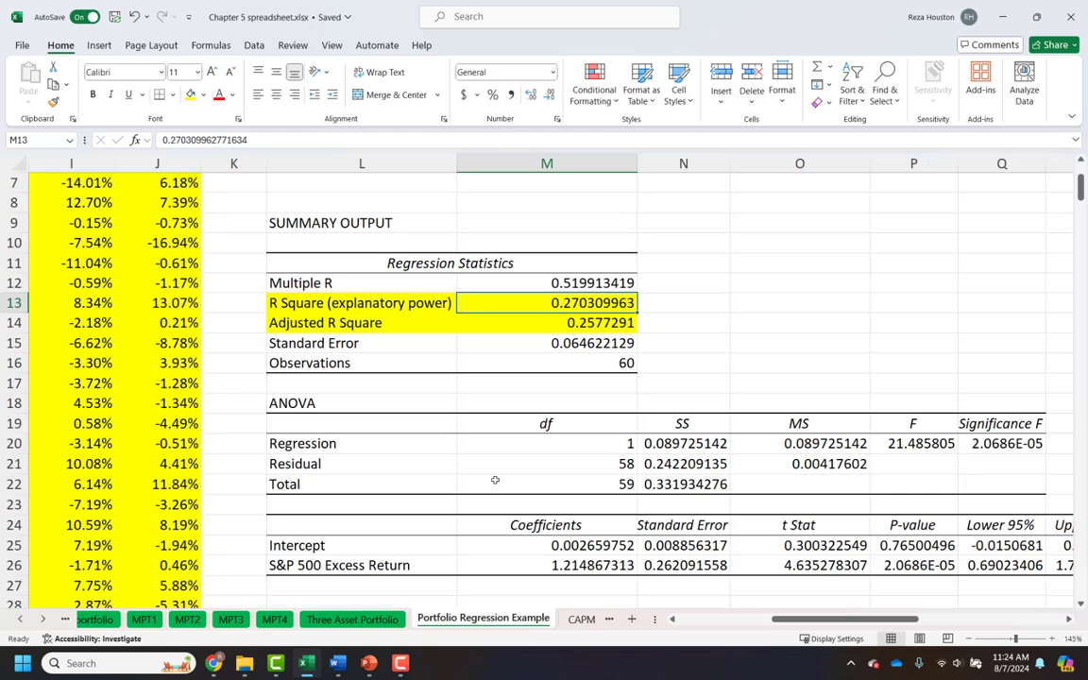
# Step: Examine the ANOVA table and the coefficients for the intercept and the S&P 500 excess return
pyautogui.click(467, 547)
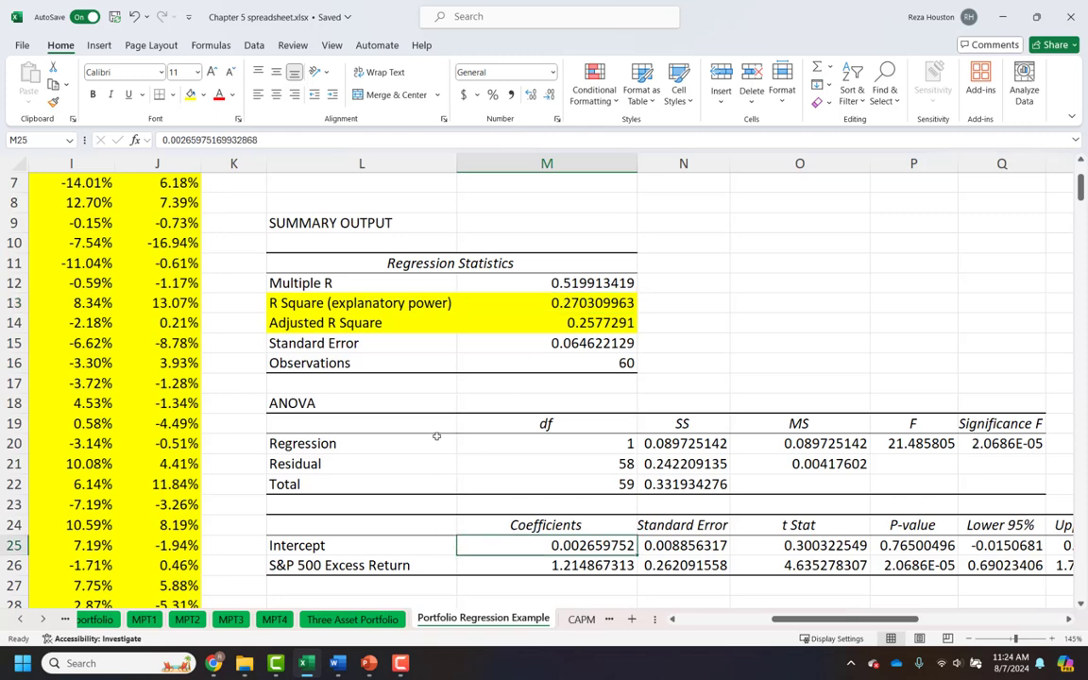
pyautogui.moveTo(359, 403); pyautogui.dragTo(1024, 489)
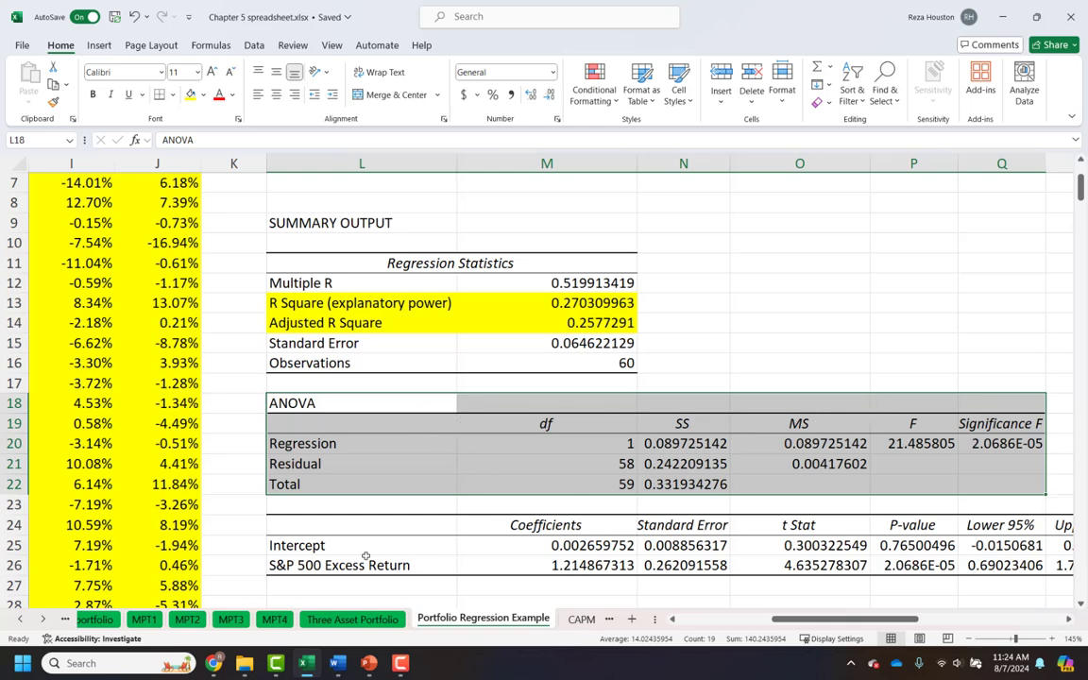
pyautogui.moveTo(369, 522); pyautogui.dragTo(510, 559)
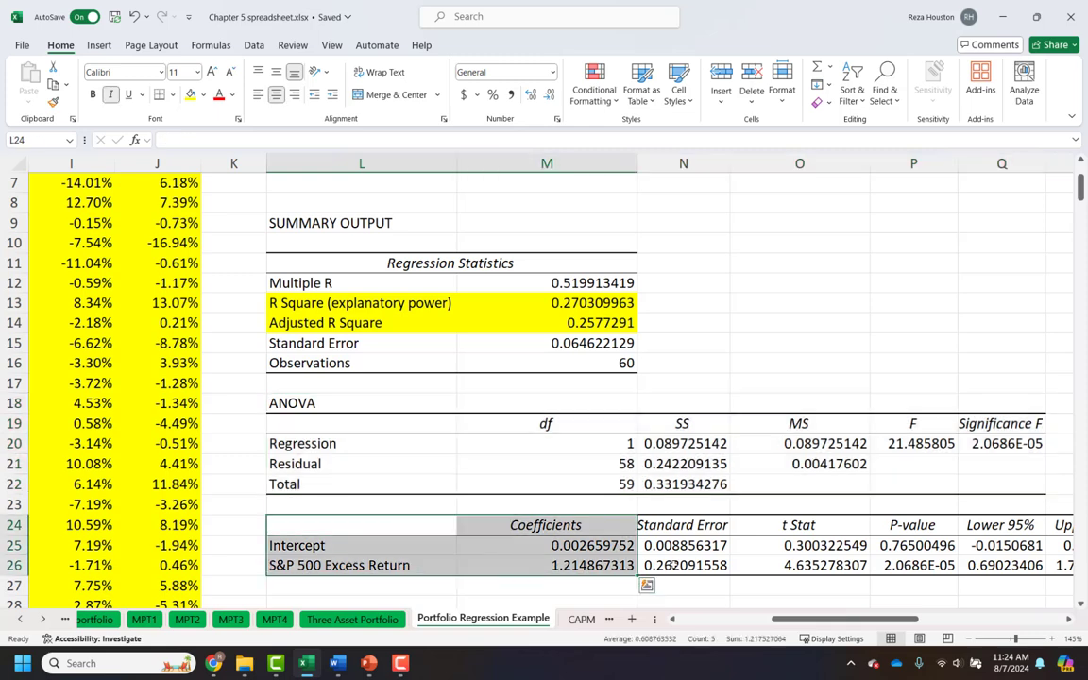
pyautogui.click(474, 552)
pyautogui.click(444, 544)
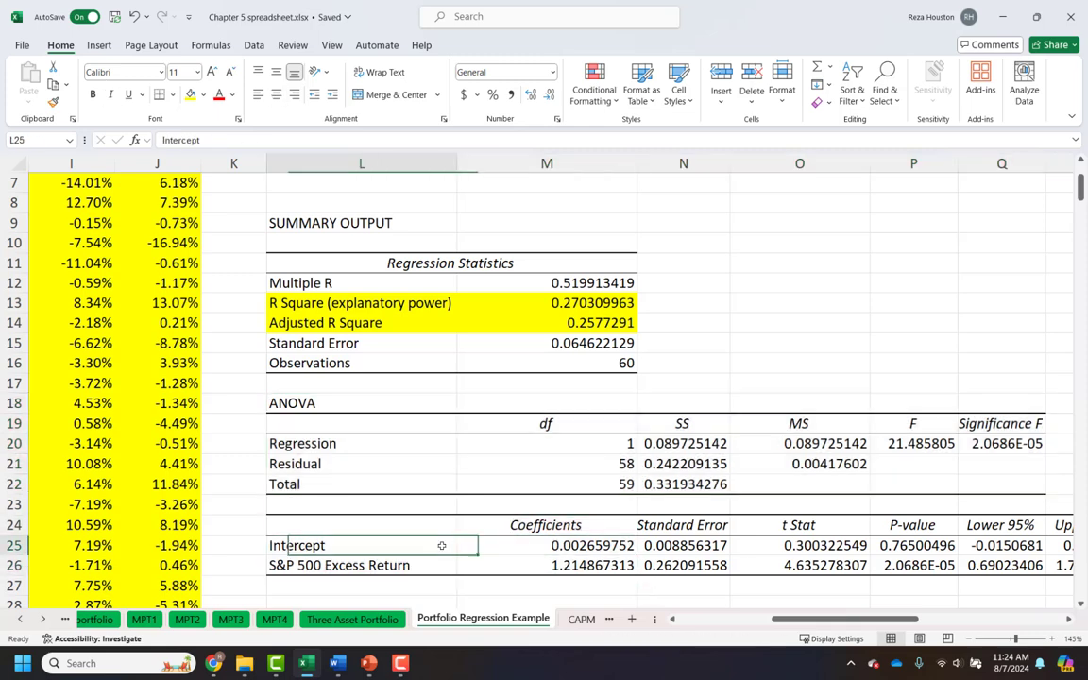
pyautogui.click(442, 565)
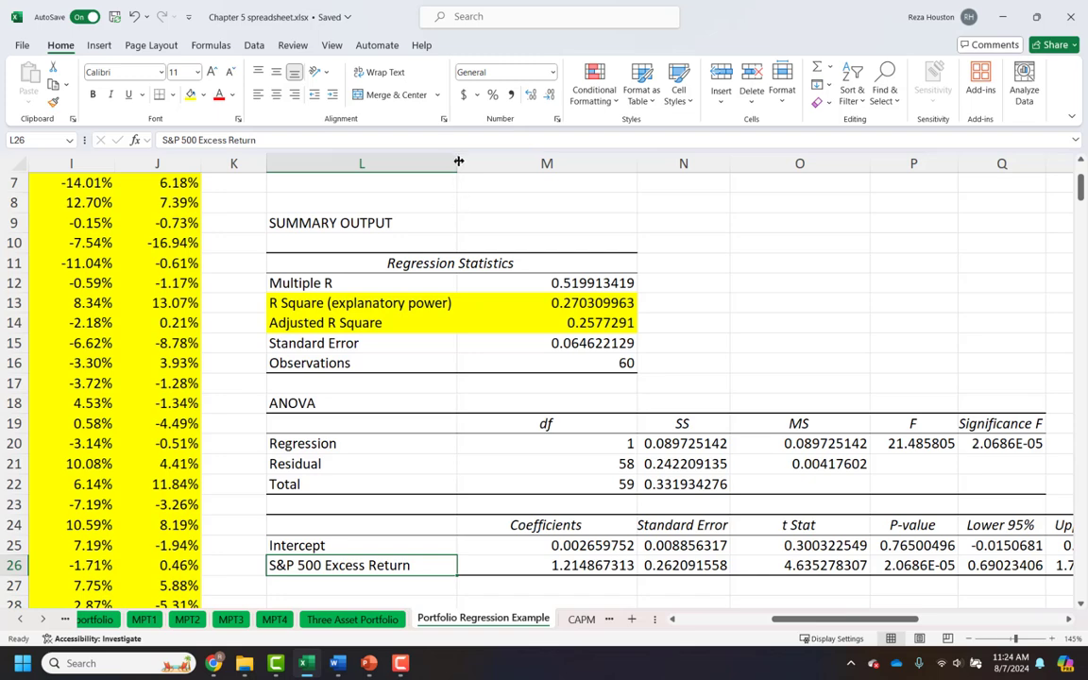
# Step: Widen column L of the regression output and change the label in L25 to "Intercept (alpha)"
pyautogui.moveTo(457, 163); pyautogui.dragTo(507, 167)
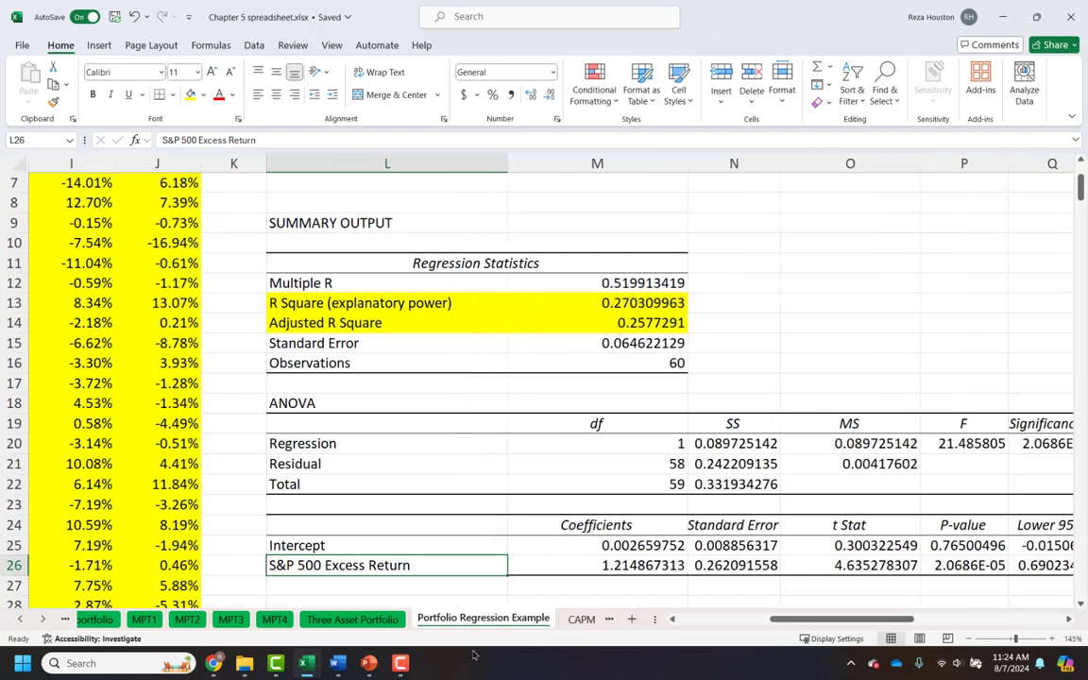
pyautogui.click(458, 545)
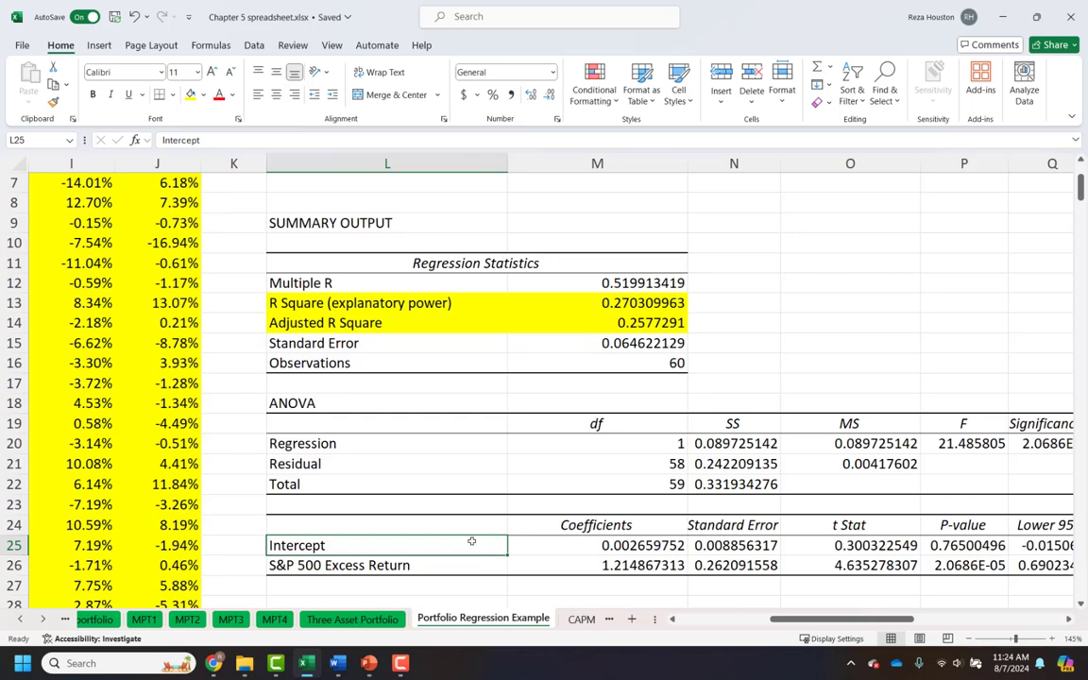
pyautogui.doubleClick(472, 543)
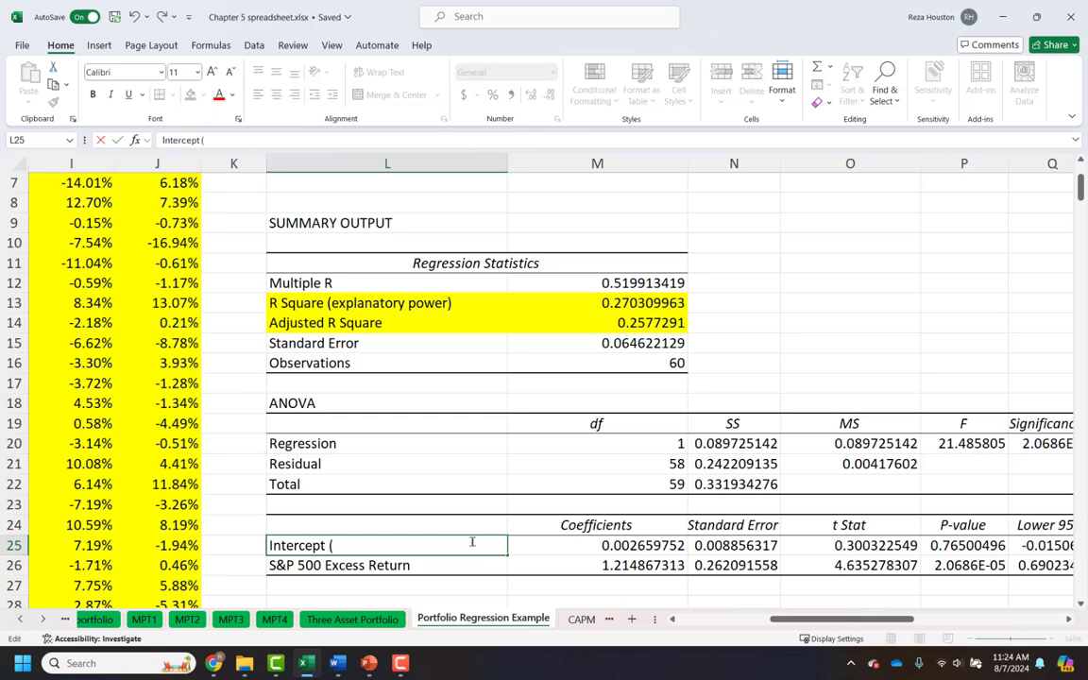
pyautogui.write('(alpha)')
pyautogui.press('Return')
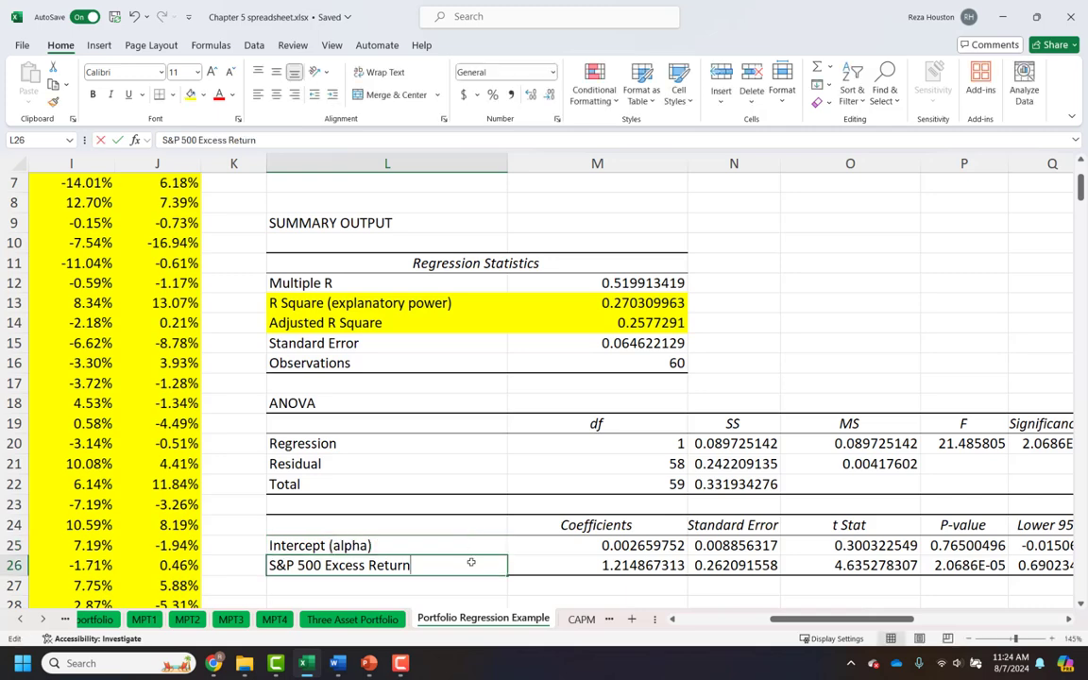
# Step: Change the label in L26 to "S&P 500 Excess Return (beta)"
pyautogui.doubleClick(471, 562)
pyautogui.write('(beta')
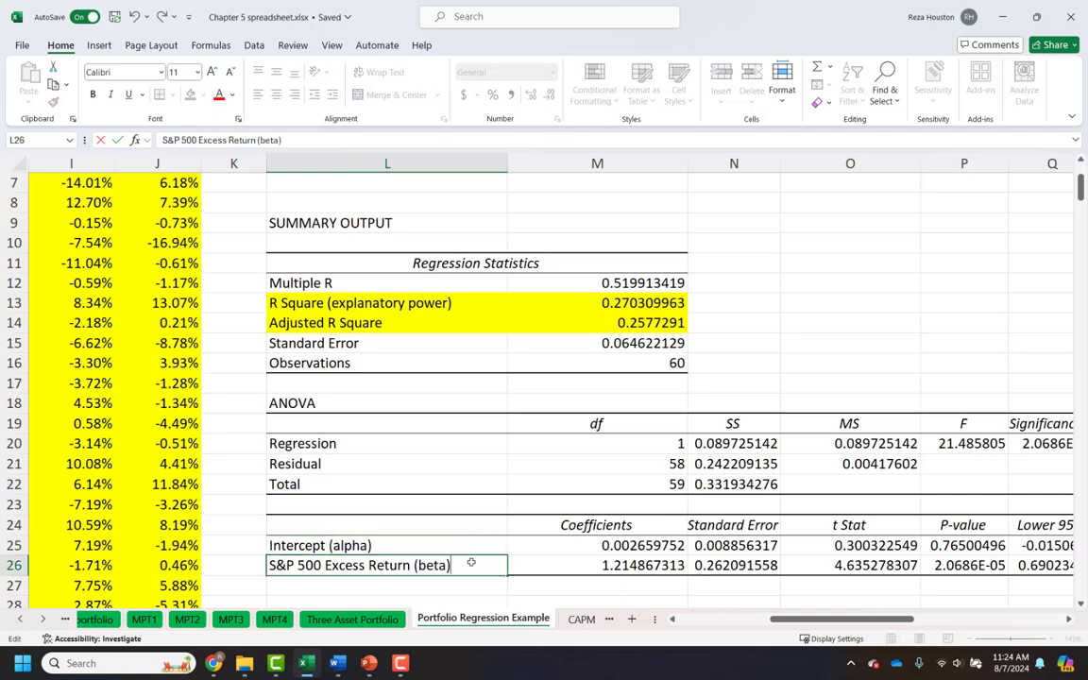
pyautogui.press('Return')
# Step: Format the alpha and beta coefficients in M25:M26 with yellow fill and five decimal places, and narrow column M
pyautogui.moveTo(623, 545); pyautogui.dragTo(624, 565)
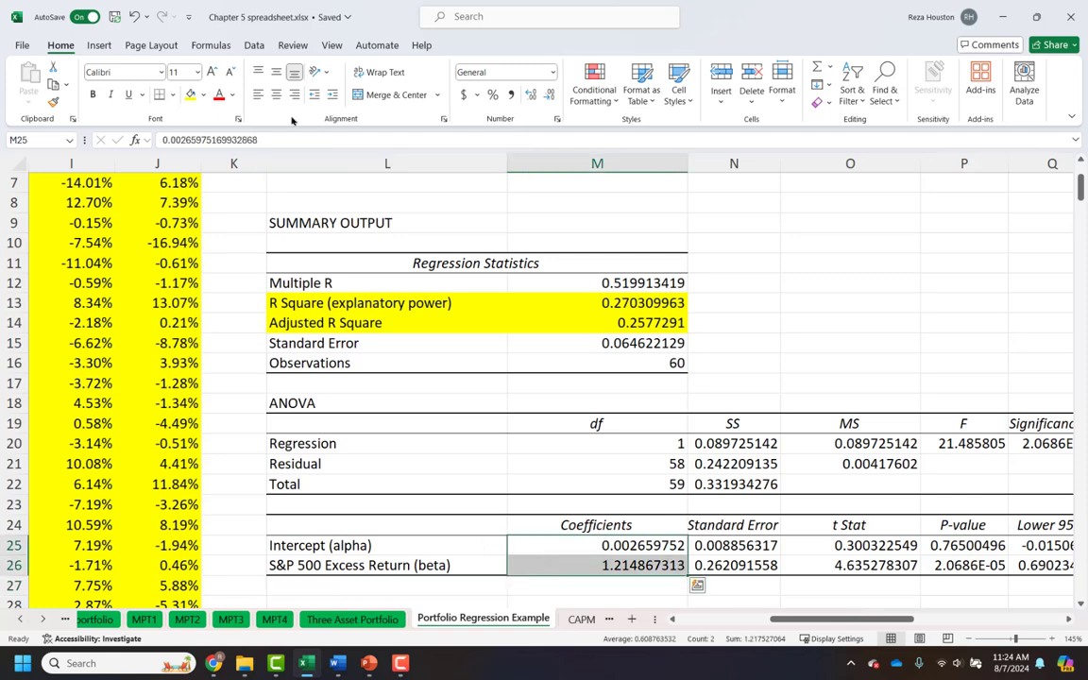
pyautogui.click(190, 95)
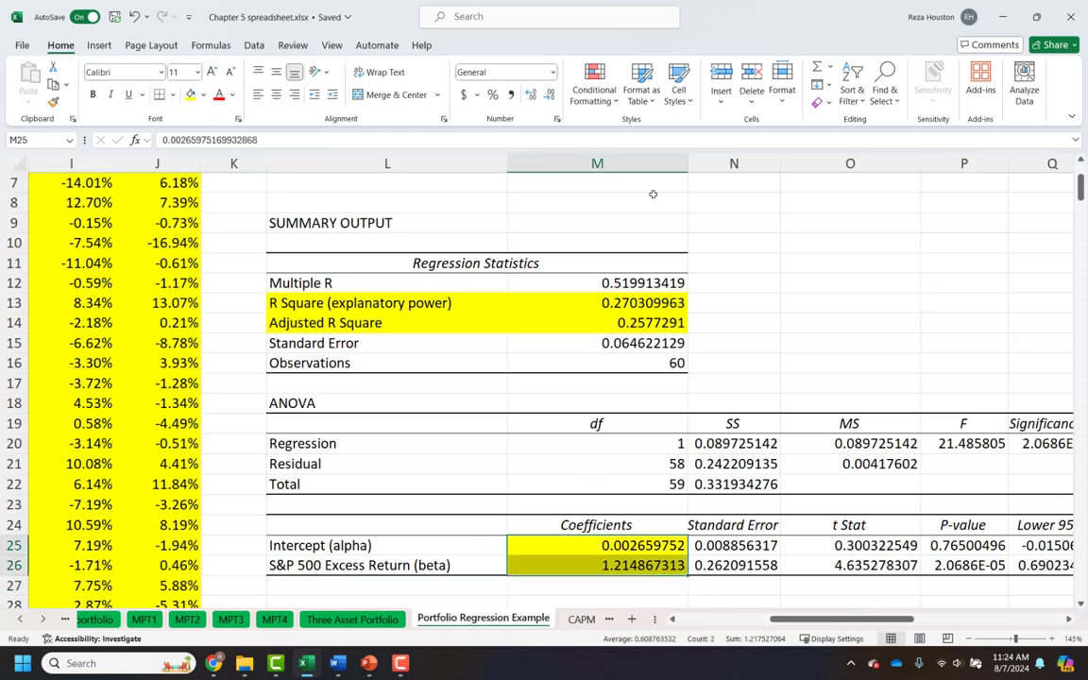
pyautogui.click(548, 95)
pyautogui.click(548, 94)
pyautogui.click(549, 95)
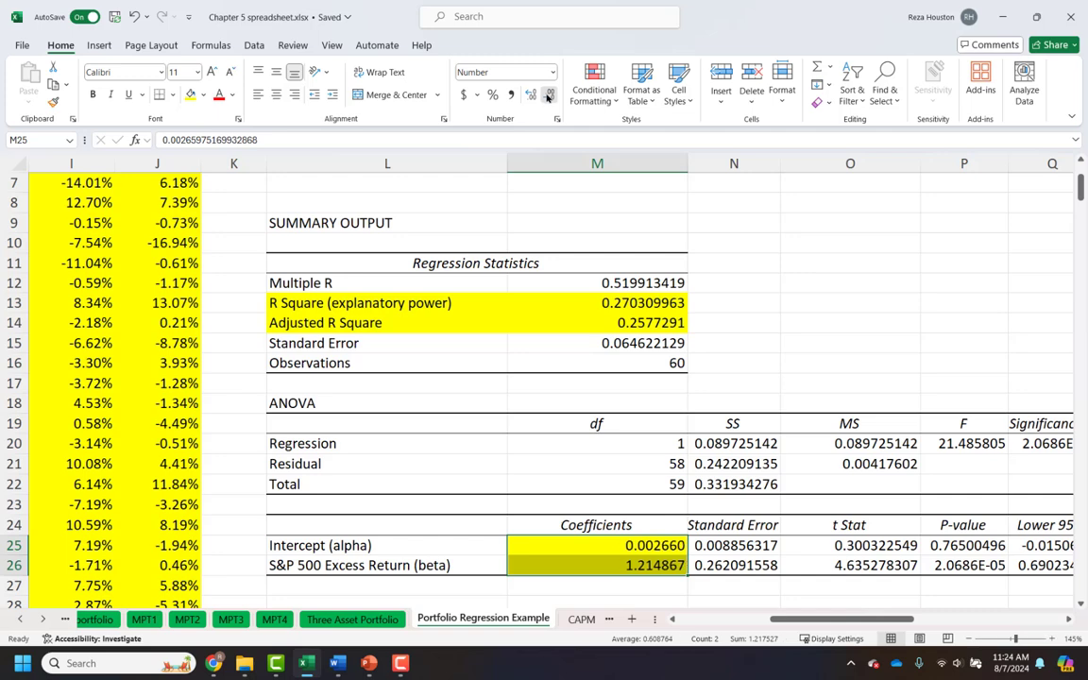
pyautogui.click(548, 94)
pyautogui.moveTo(689, 165); pyautogui.dragTo(599, 168)
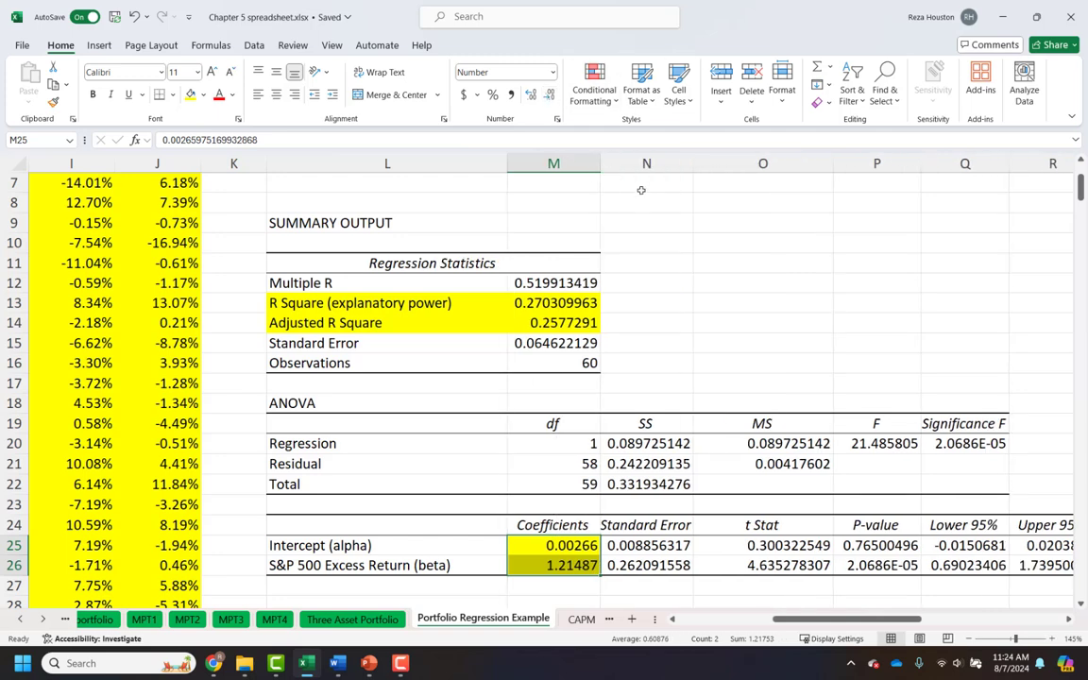
# Step: Examine the alpha and beta coefficients in M25:M26 together with the R Square value of the Apple regression
pyautogui.click(558, 545)
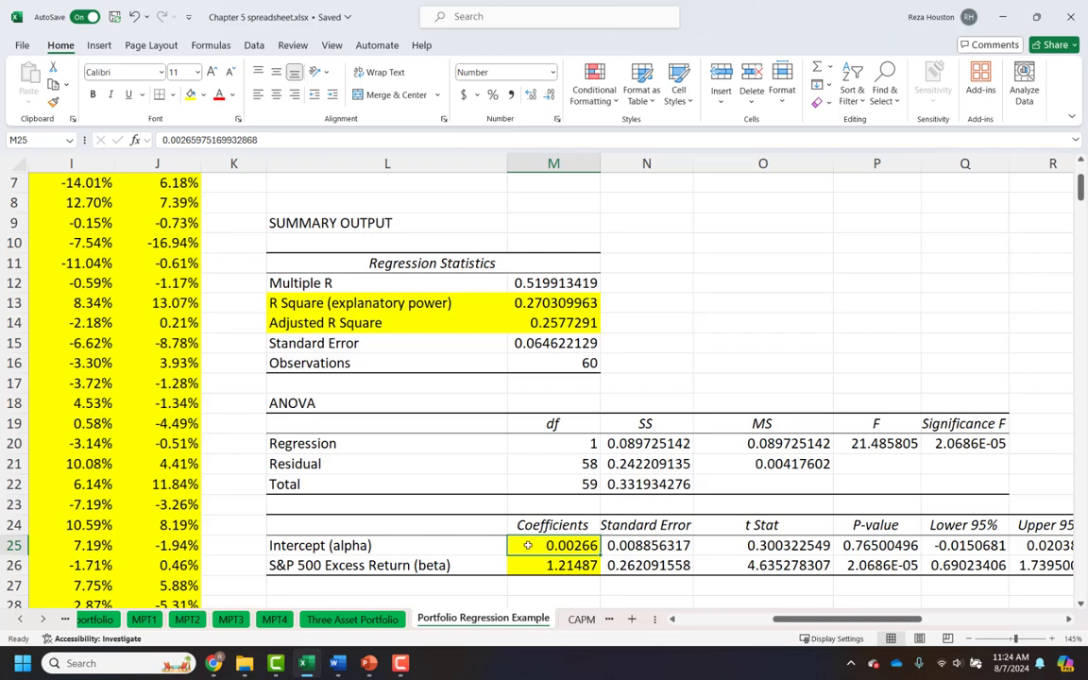
pyautogui.click(493, 545)
pyautogui.click(517, 570)
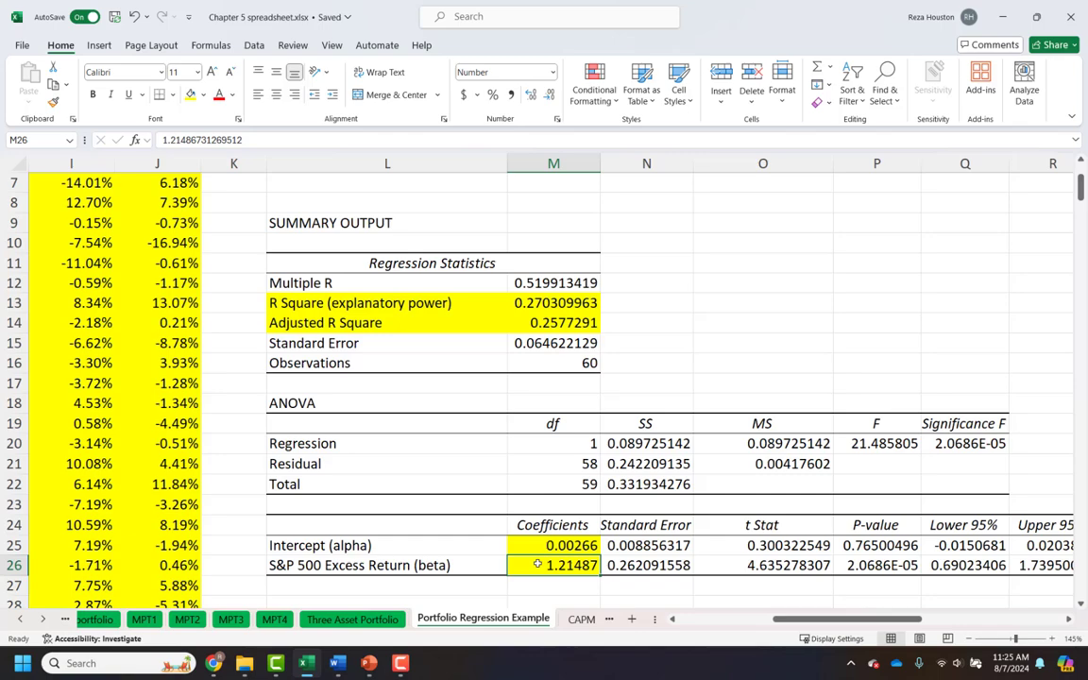
pyautogui.scroll(2, 538, 564)
pyautogui.scroll(-4, 543, 566)
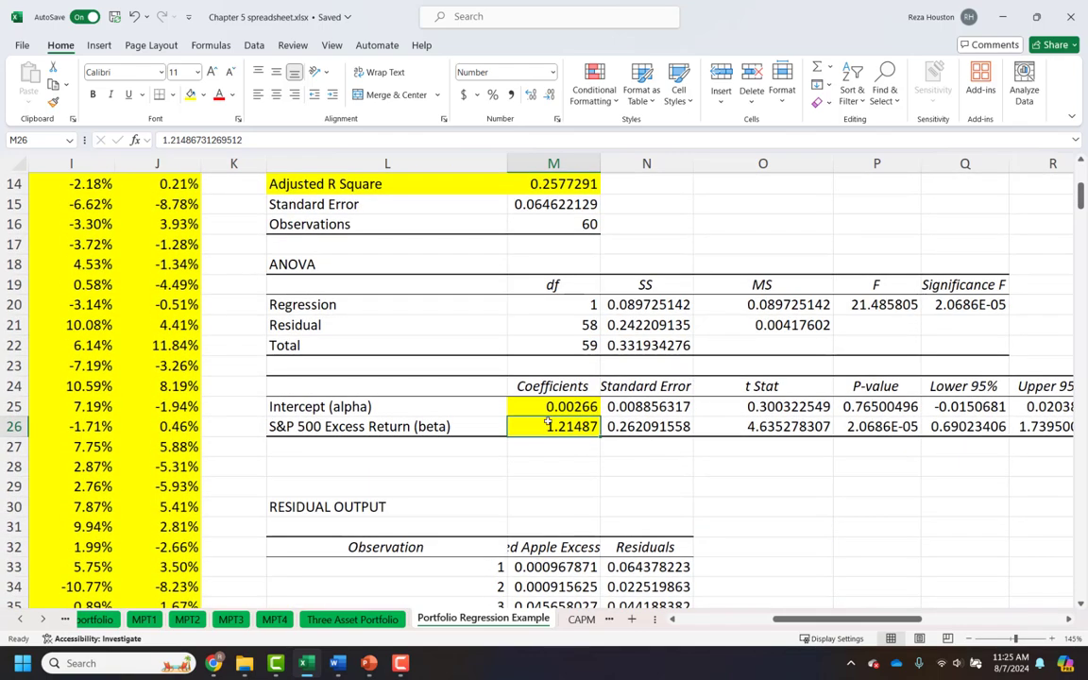
pyautogui.scroll(3, 672, 315)
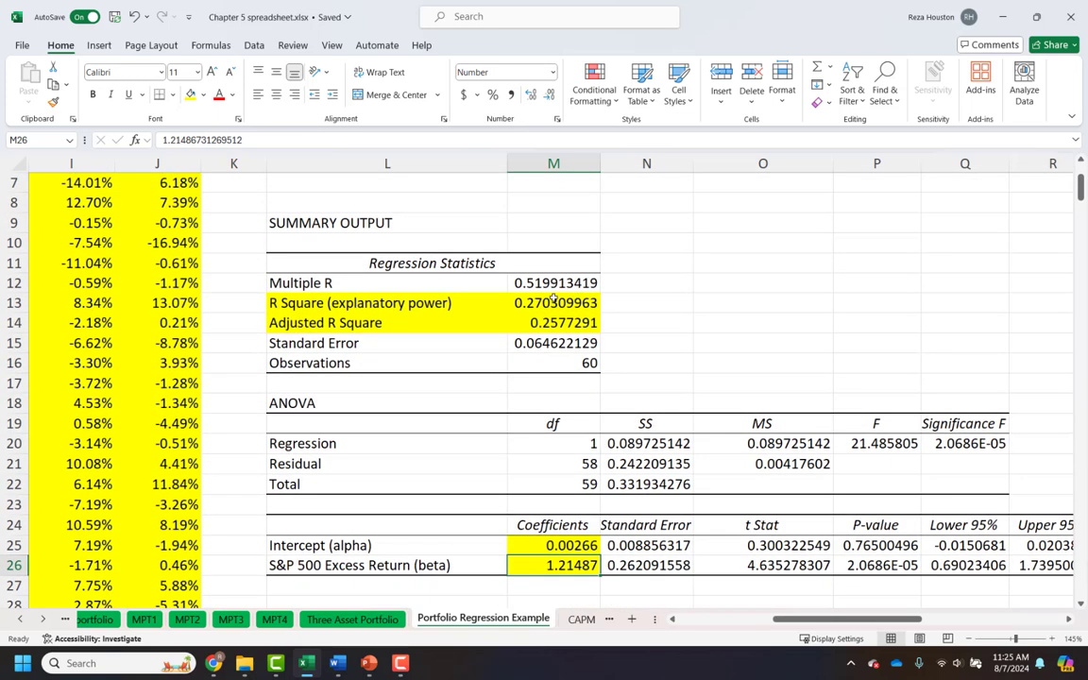
pyautogui.click(538, 303)
pyautogui.moveTo(563, 545); pyautogui.dragTo(569, 561)
pyautogui.click(562, 545)
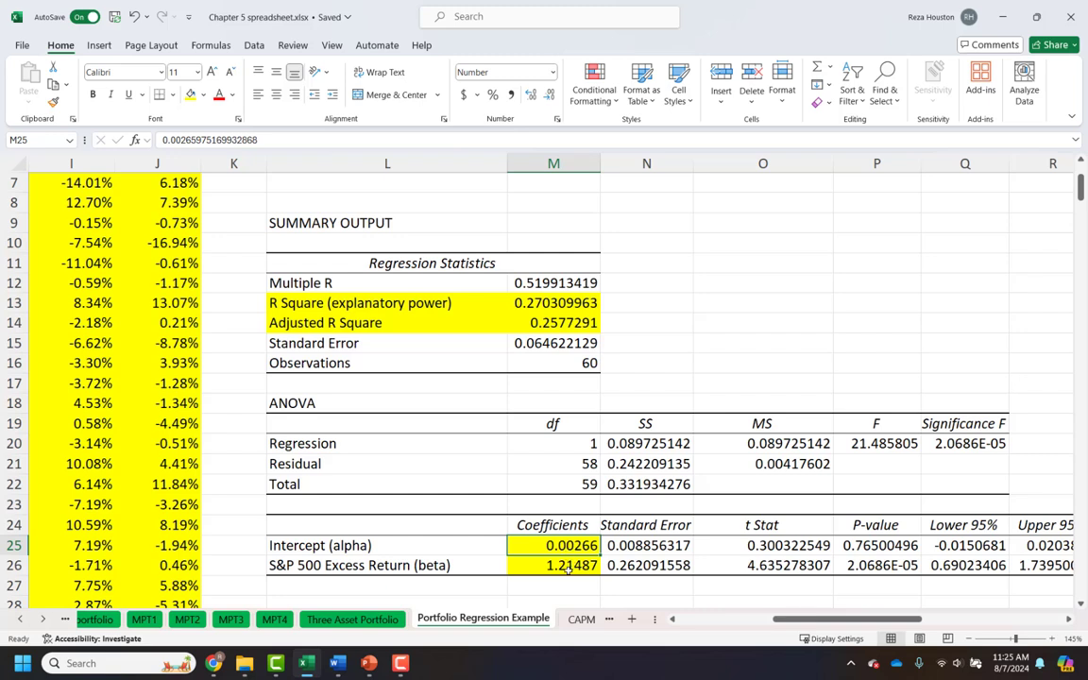
pyautogui.click(570, 565)
# Step: Apply the Number format to the p-values of alpha and beta in P25:P26
pyautogui.moveTo(857, 545); pyautogui.dragTo(857, 565)
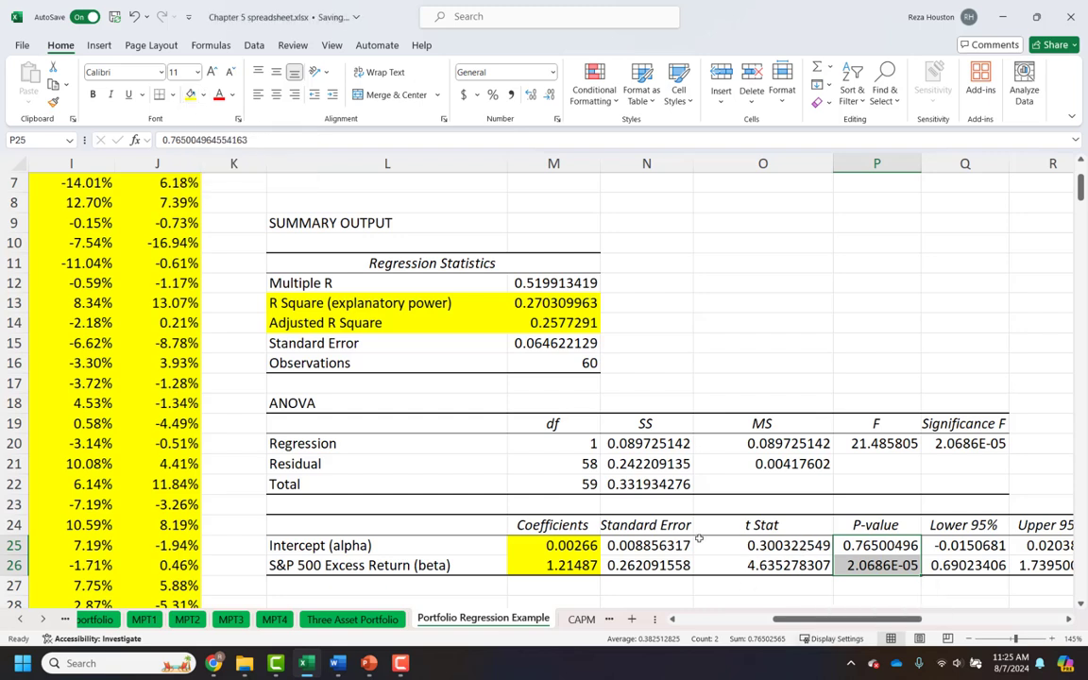
pyautogui.click(884, 548)
pyautogui.moveTo(884, 549); pyautogui.dragTo(884, 565)
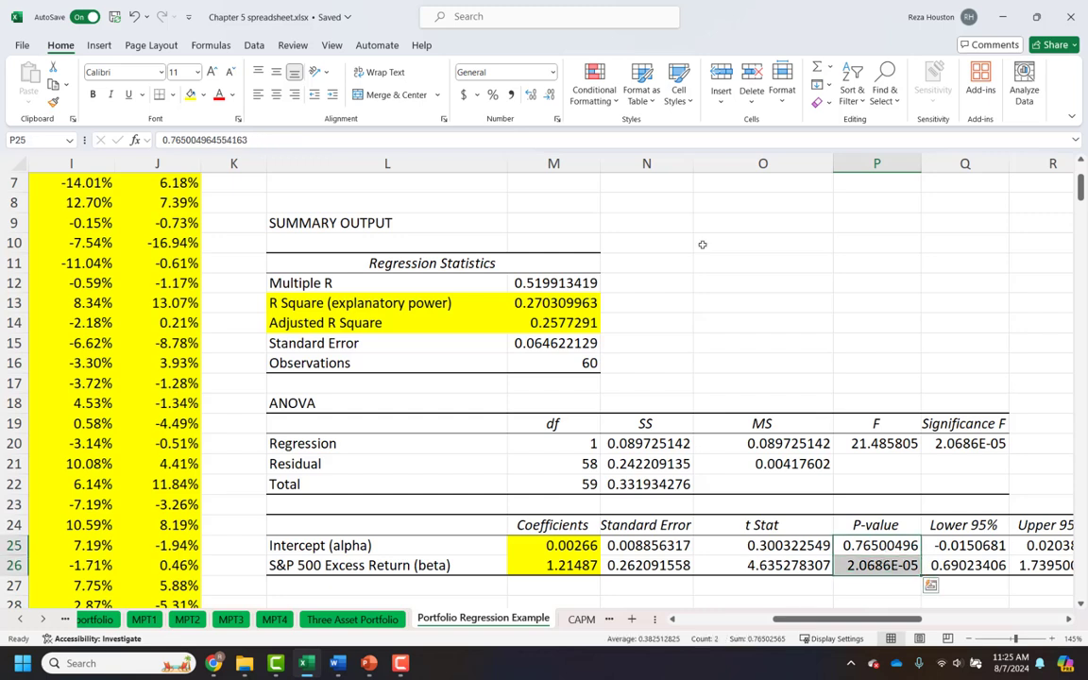
pyautogui.click(505, 76)
pyautogui.write('Number')
pyautogui.press('Return')
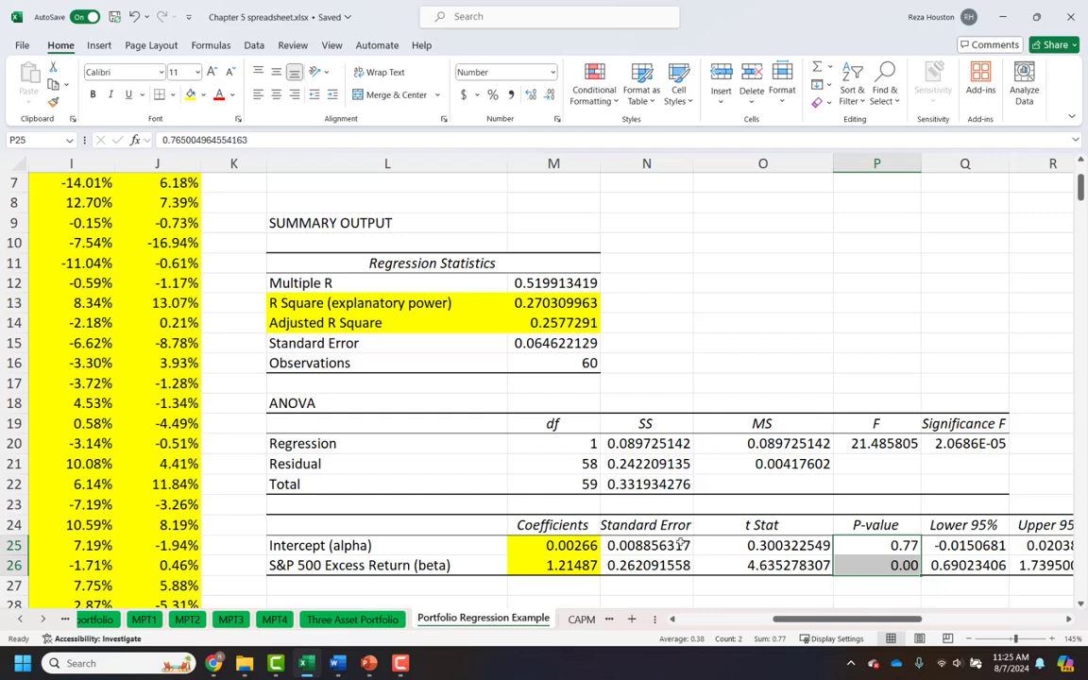
# Step: Examine the t stats and p-values, then the alpha row's coefficient and standard error, to judge whether alpha is significant
pyautogui.click(718, 547)
pyautogui.moveTo(718, 547); pyautogui.dragTo(753, 565)
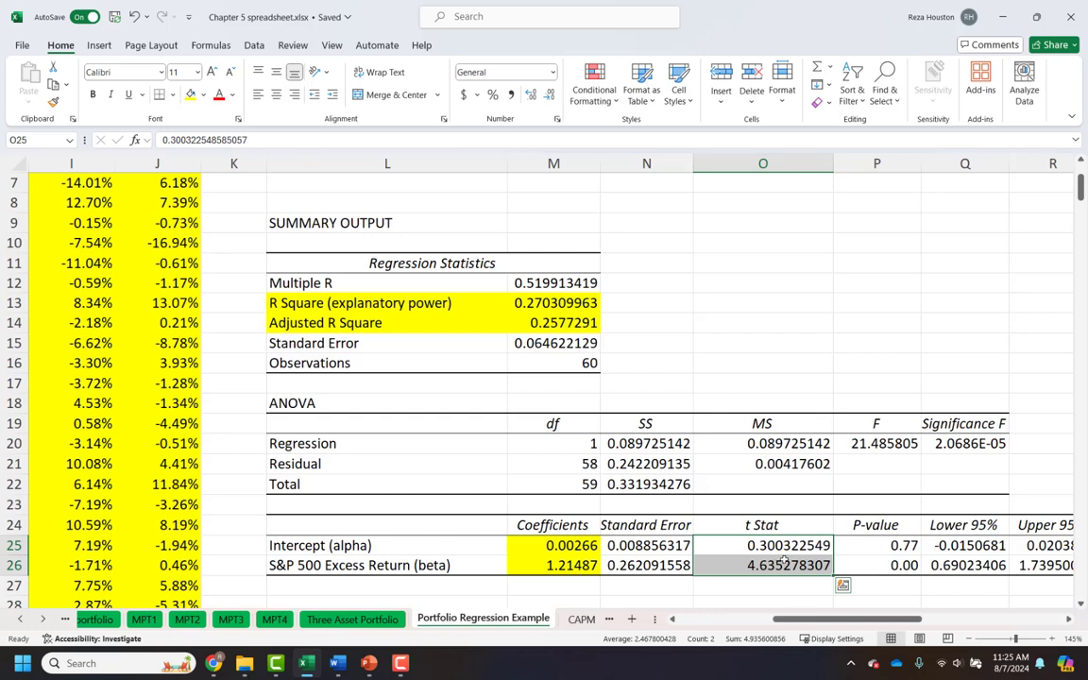
pyautogui.click(862, 548)
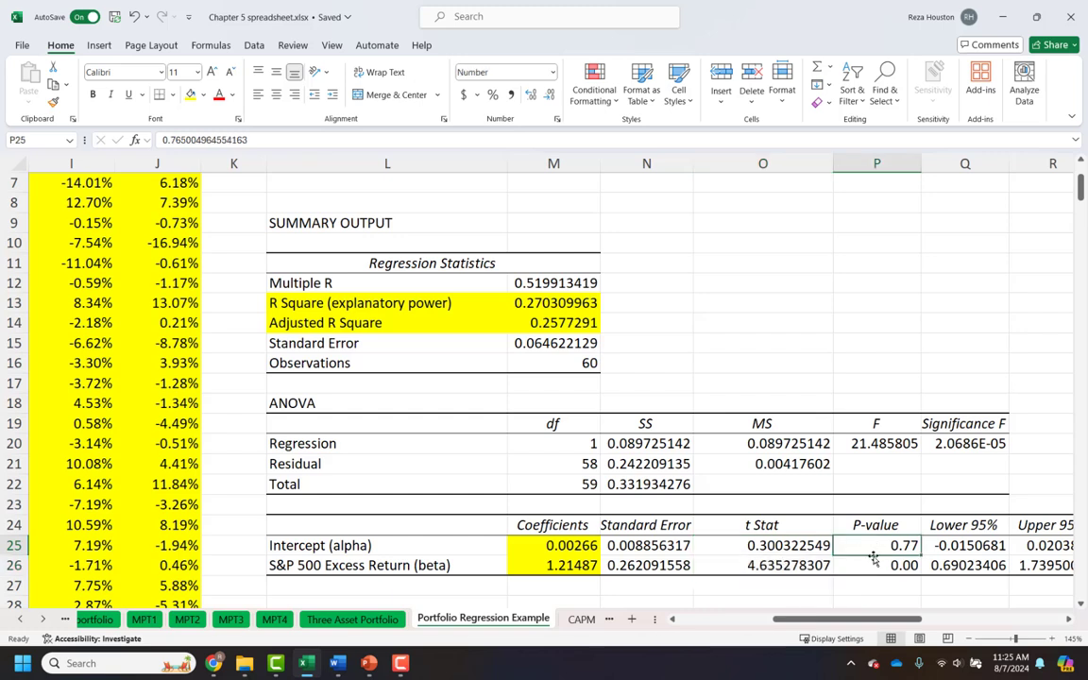
pyautogui.click(870, 566)
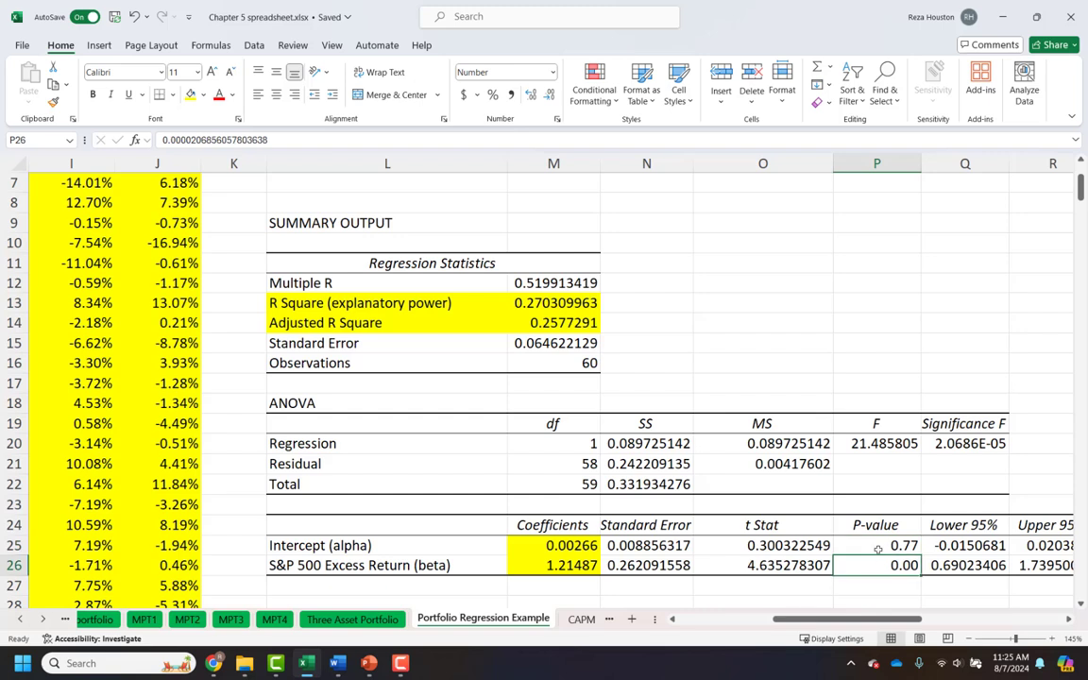
pyautogui.click(883, 544)
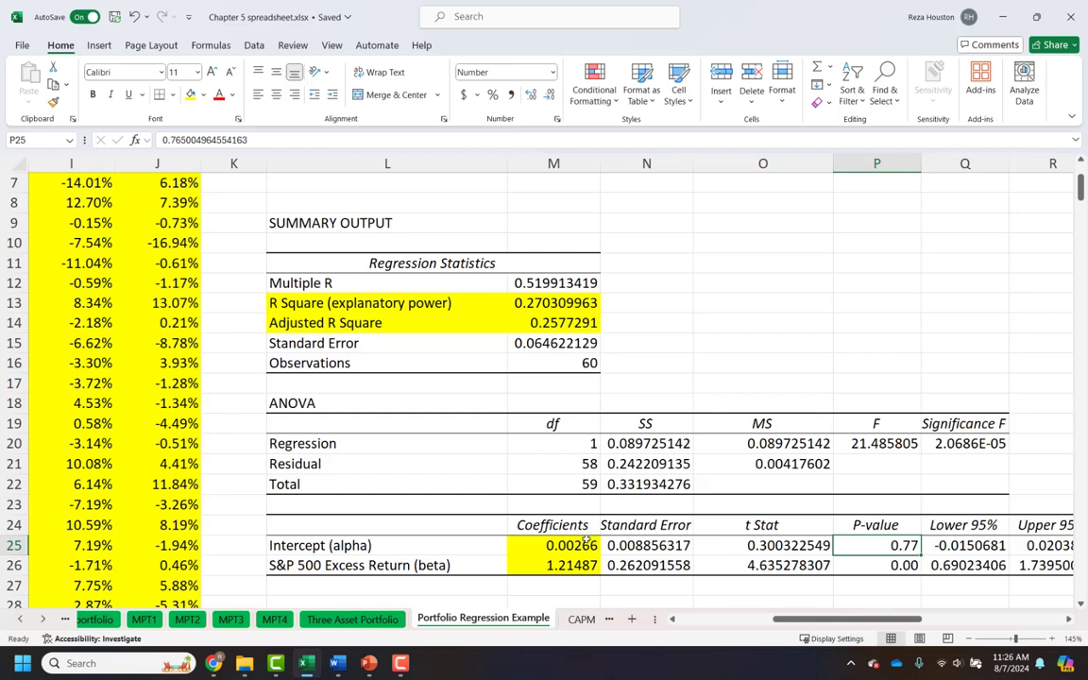
pyautogui.moveTo(876, 545); pyautogui.dragTo(635, 545)
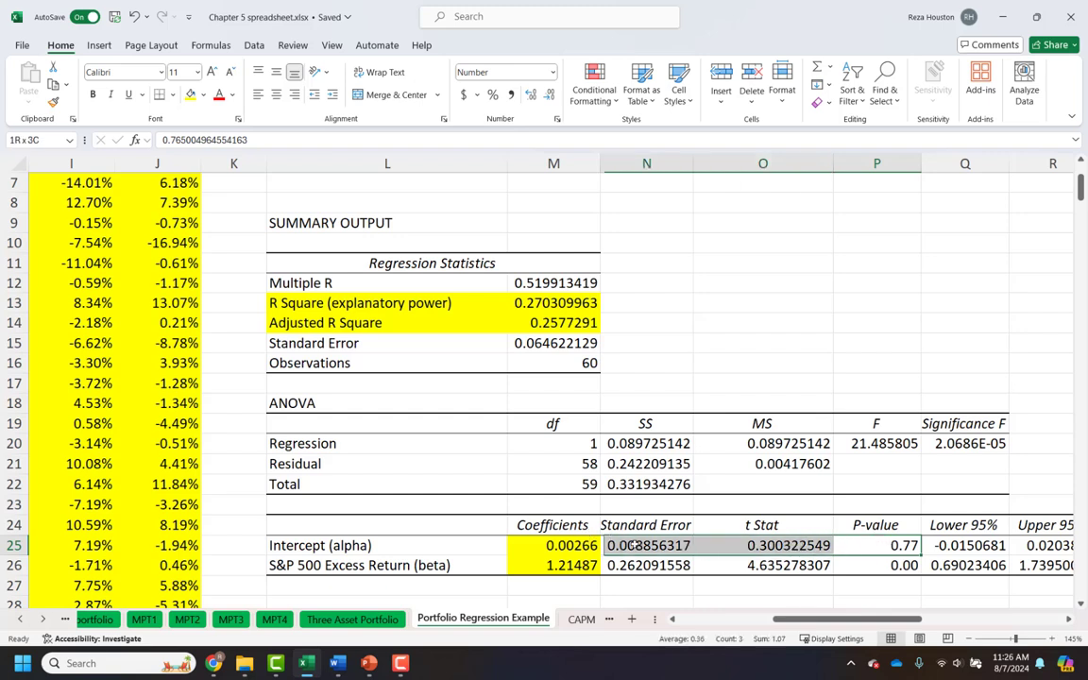
pyautogui.click(720, 545)
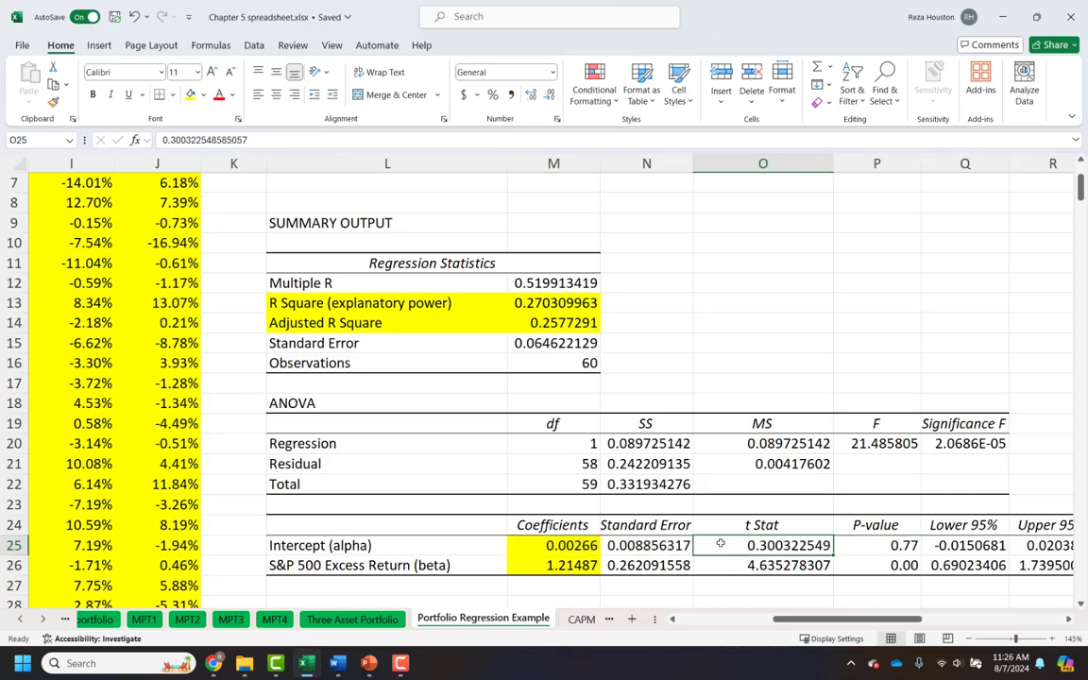
pyautogui.click(560, 546)
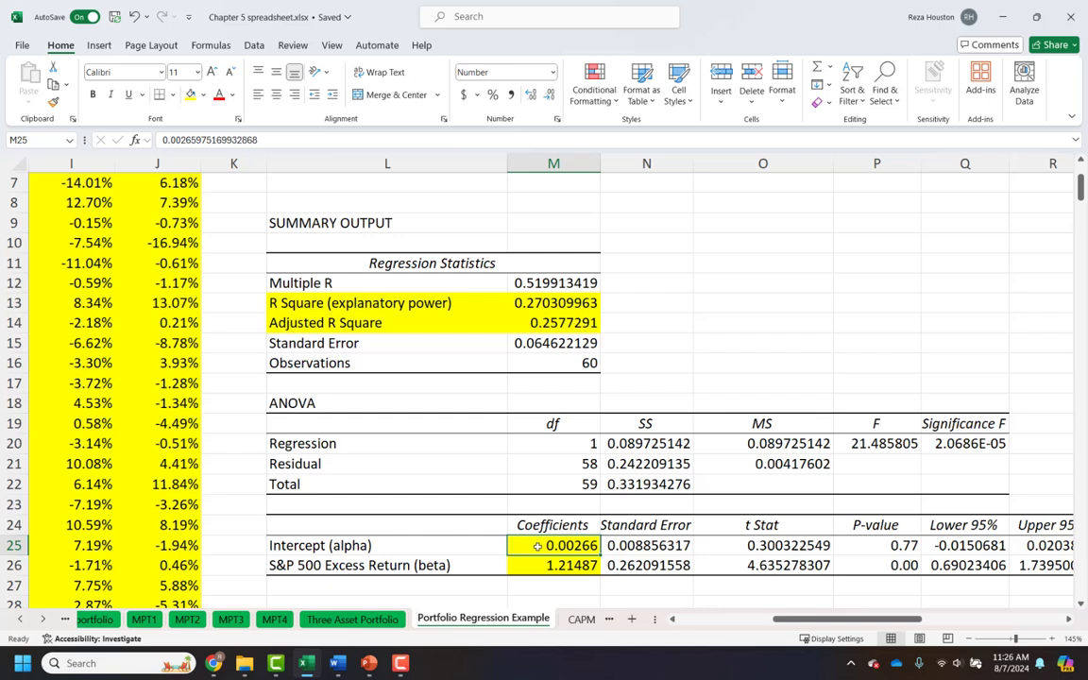
pyautogui.moveTo(538, 546); pyautogui.dragTo(869, 544)
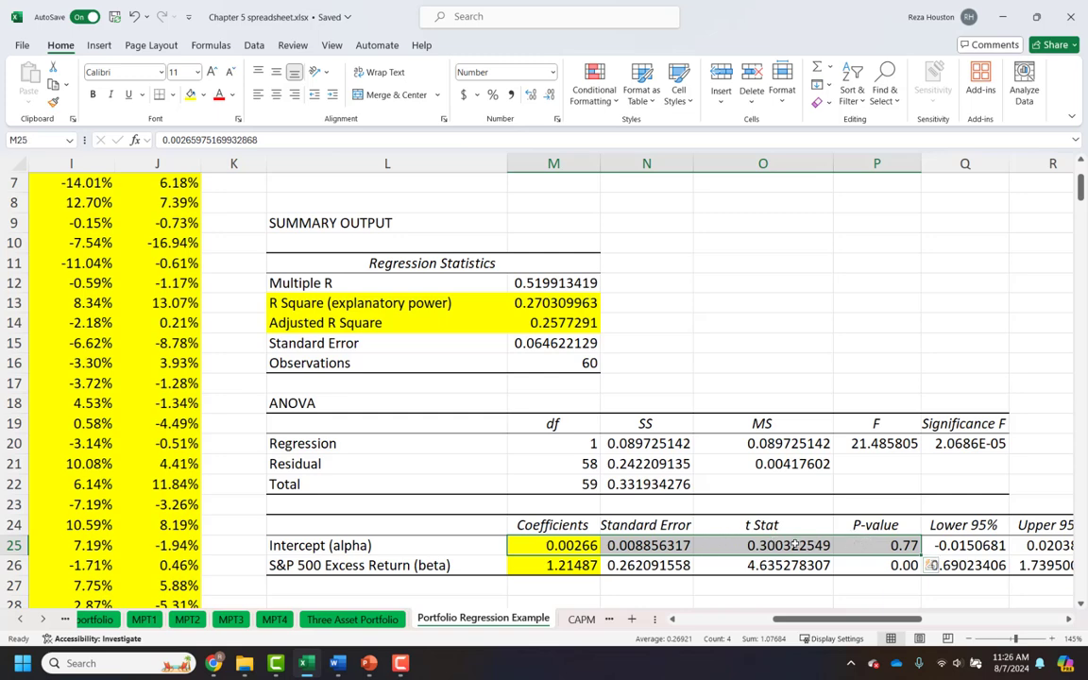
pyautogui.click(718, 546)
pyautogui.click(658, 546)
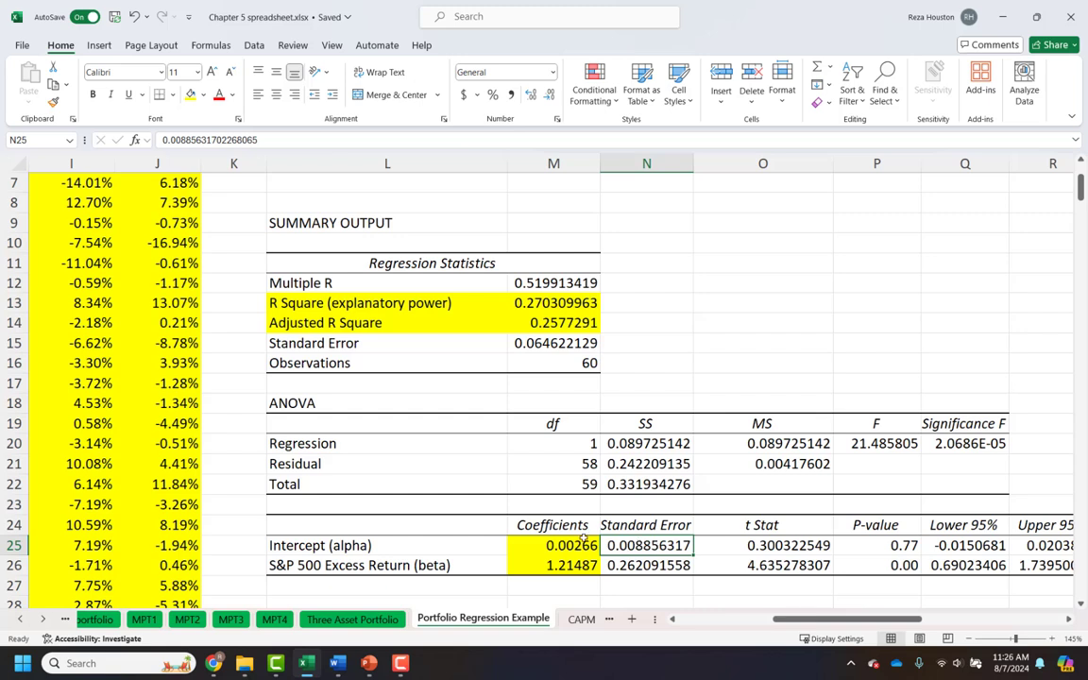
pyautogui.click(534, 546)
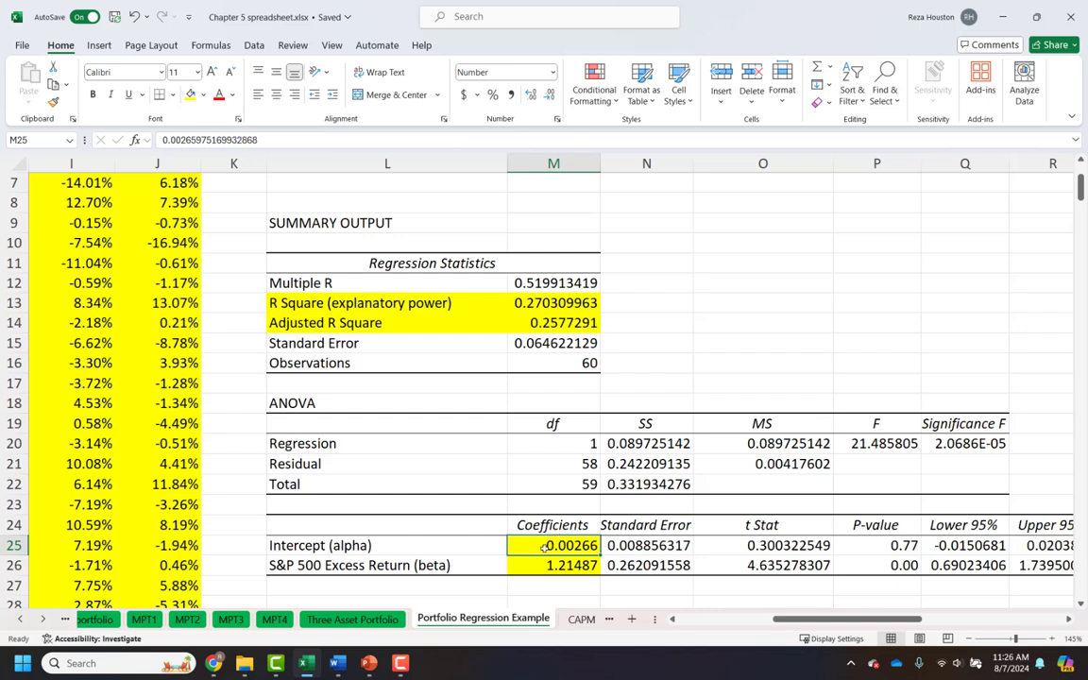
pyautogui.click(856, 545)
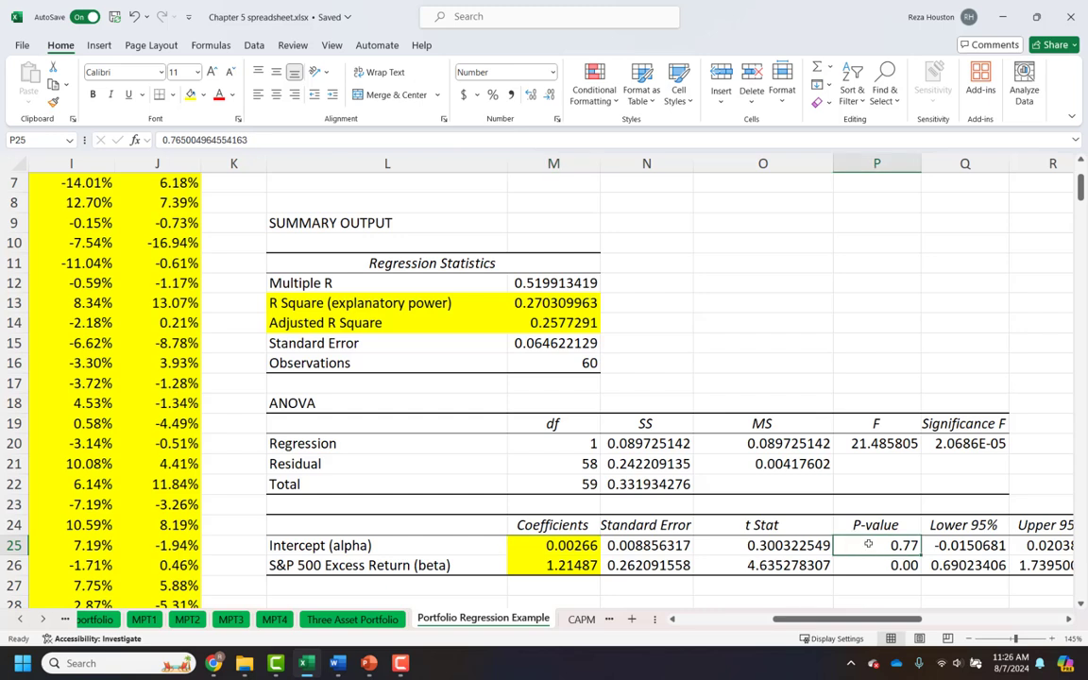
# Step: Examine the beta row's coefficient, standard error, t stat and p-value, and compare the p-values of alpha and beta
pyautogui.click(868, 559)
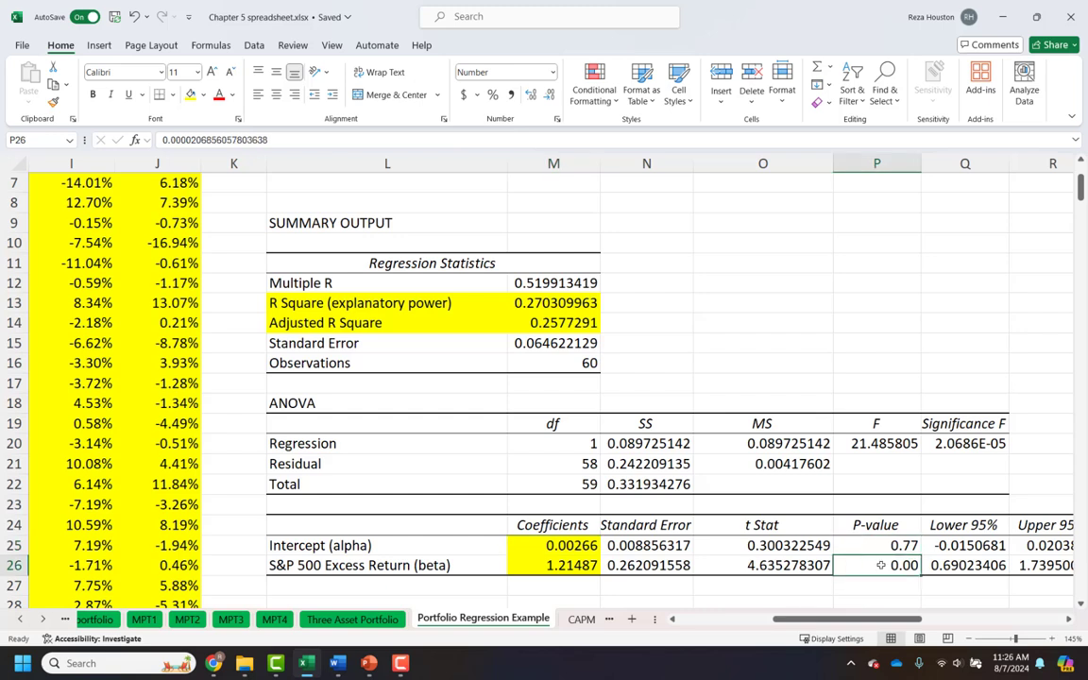
pyautogui.click(543, 565)
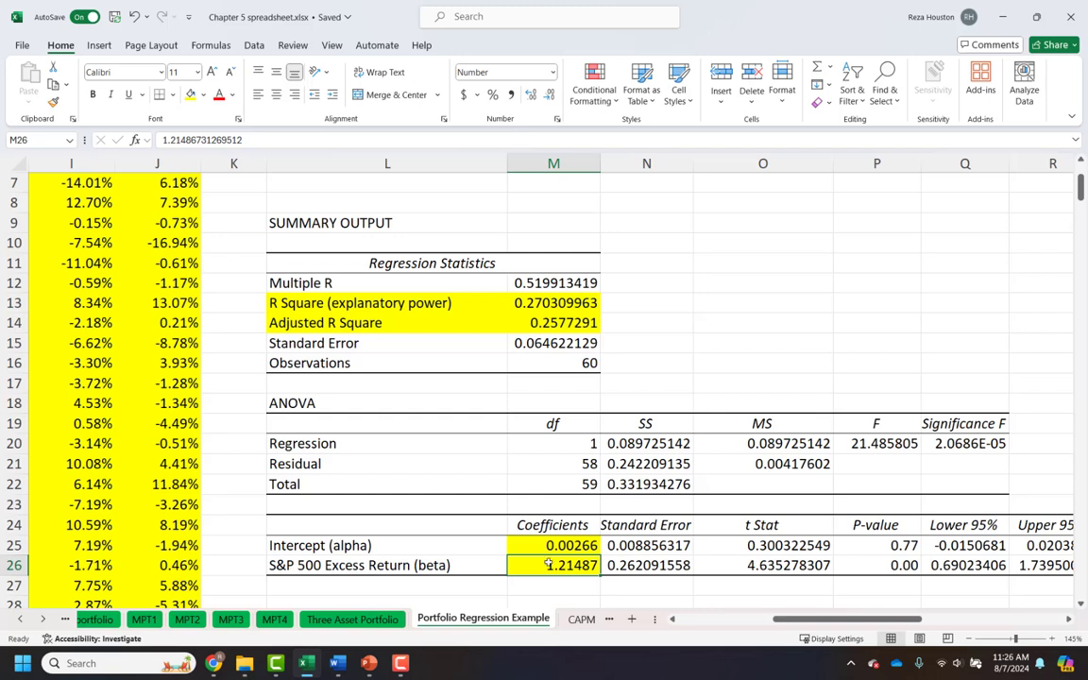
pyautogui.click(835, 564)
pyautogui.click(574, 565)
pyautogui.click(856, 561)
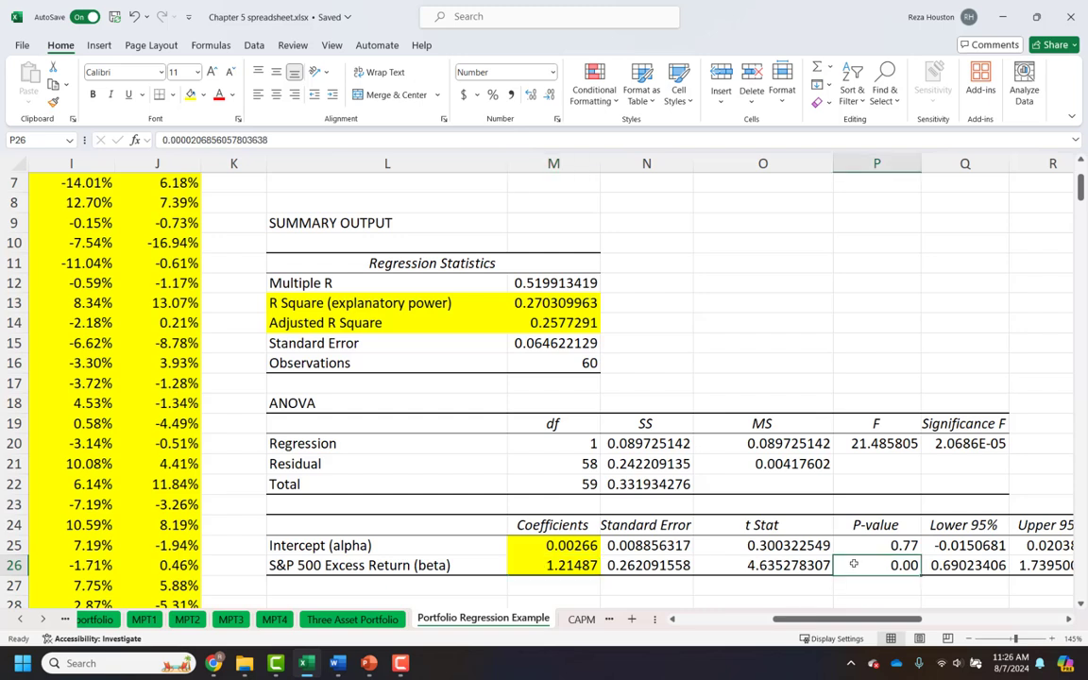
pyautogui.moveTo(852, 561); pyautogui.dragTo(616, 581)
pyautogui.moveTo(574, 567); pyautogui.dragTo(528, 571)
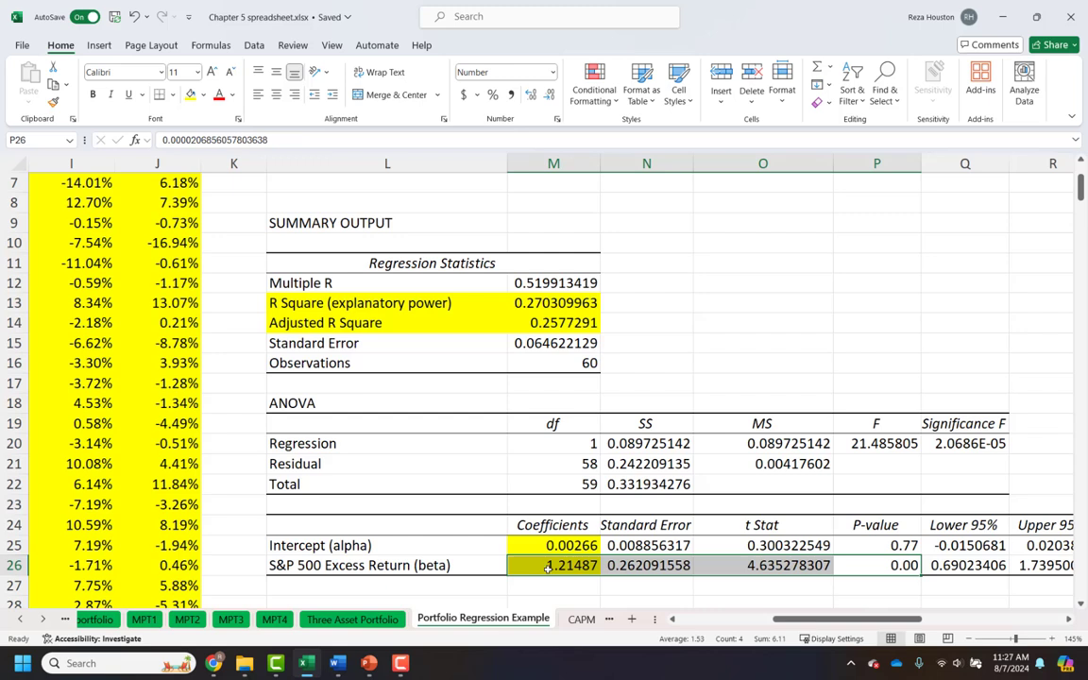
pyautogui.click(837, 565)
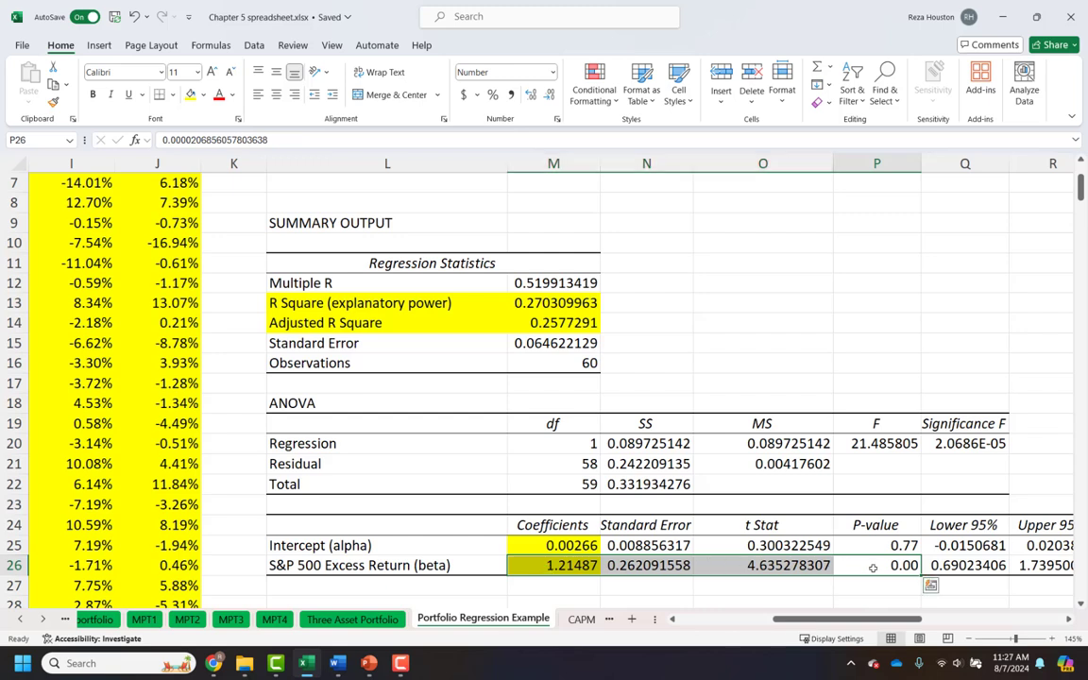
pyautogui.click(561, 565)
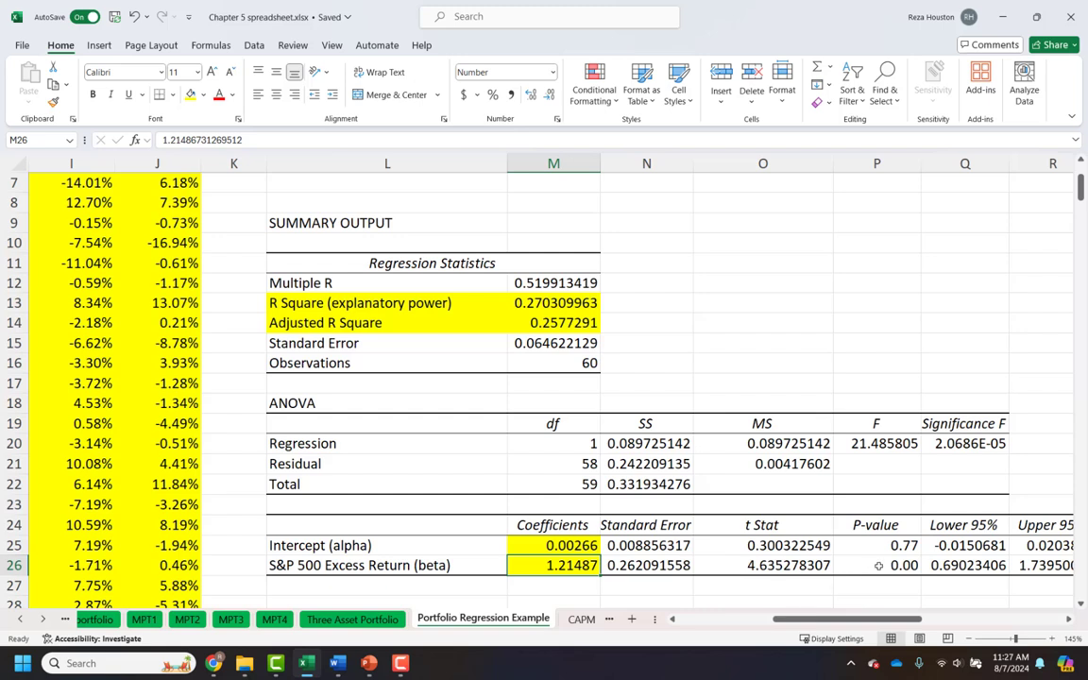
pyautogui.moveTo(869, 565); pyautogui.dragTo(869, 545)
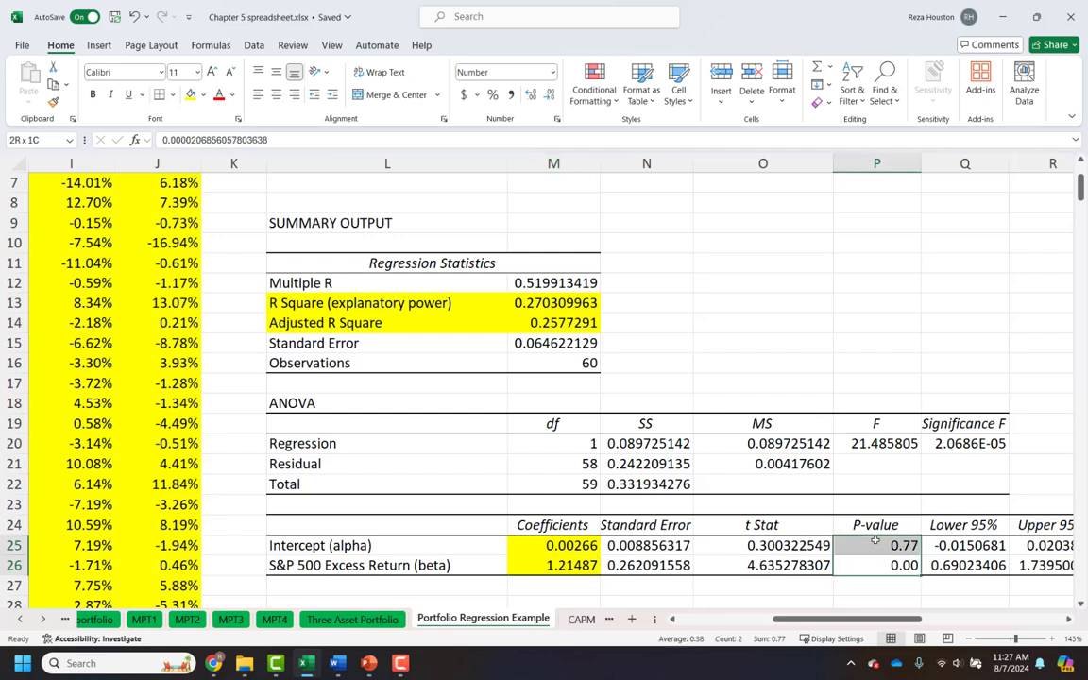
# Step: Fill the alpha and beta p-values in P25:P26 with yellow and widen column M to fit the Predicted Apple Excess Return heading
pyautogui.click(190, 95)
pyautogui.click(869, 565)
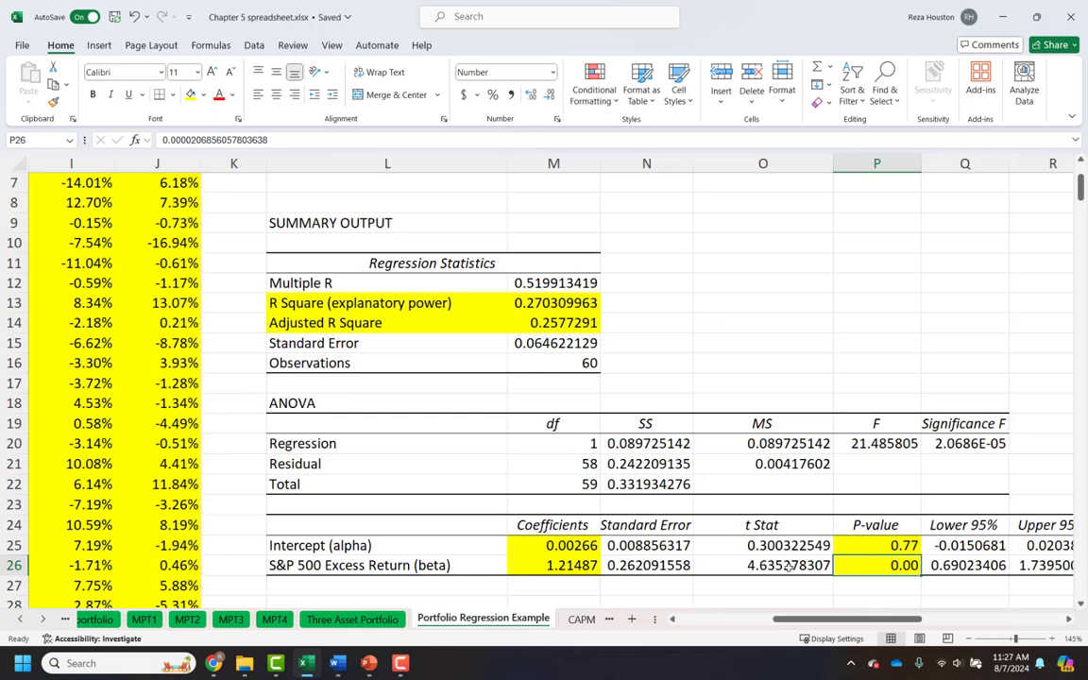
pyautogui.scroll(-5, 596, 381)
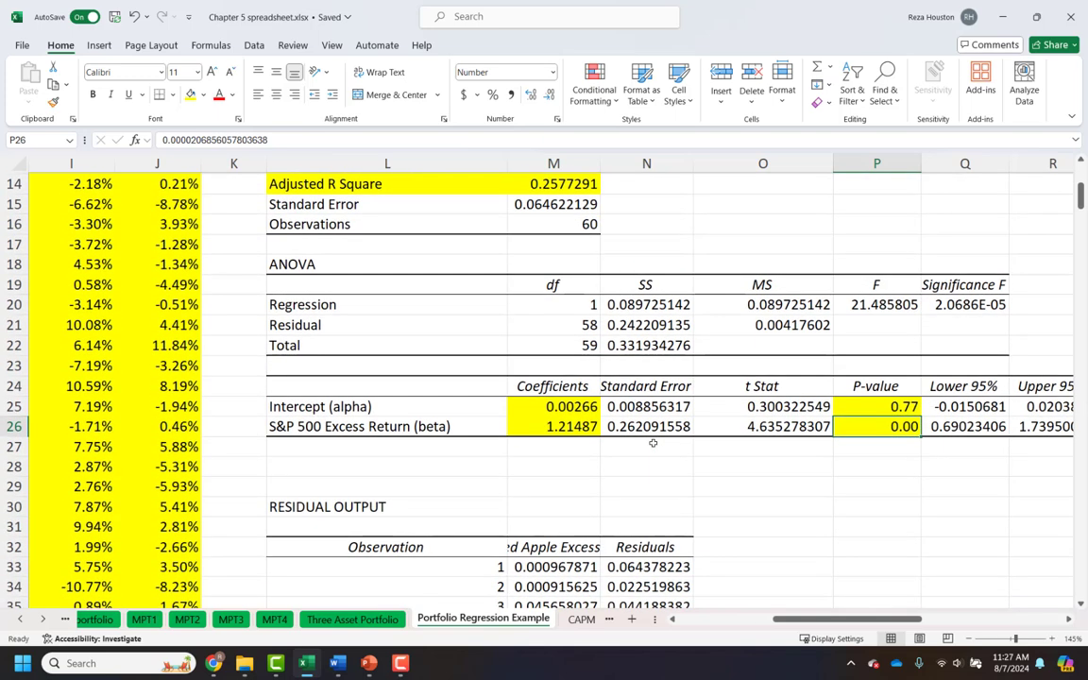
pyautogui.moveTo(600, 162); pyautogui.dragTo(708, 162)
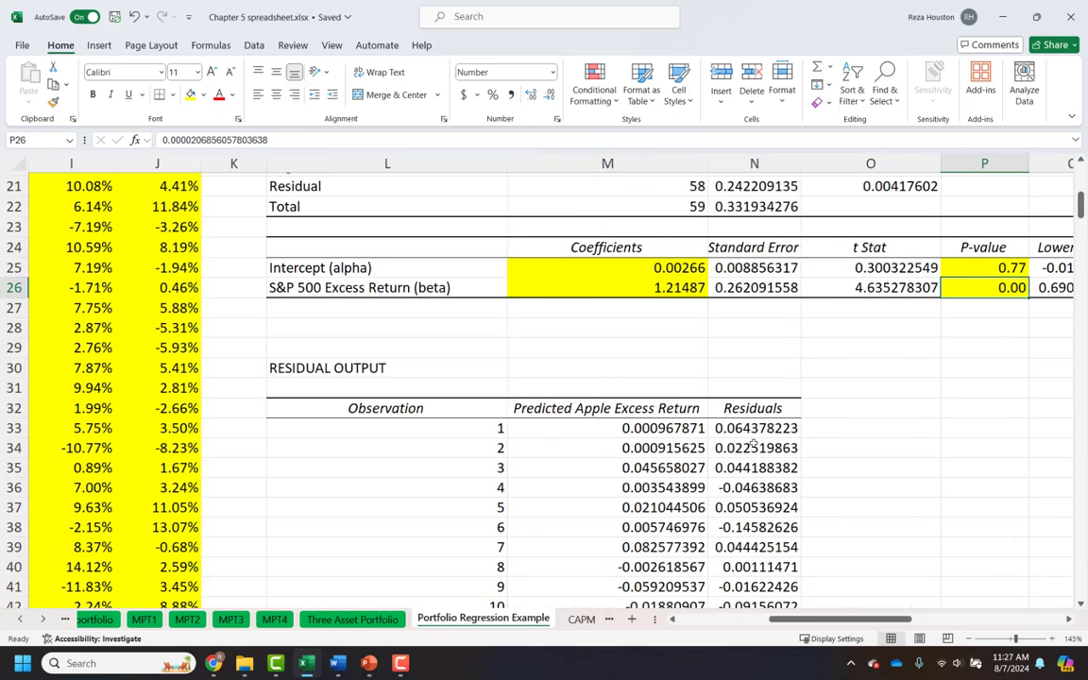
# Step: Examine the Residuals column of the residual output, starting from its heading in N32
pyautogui.click(753, 428)
pyautogui.hotkey('shift', 'Down')
pyautogui.hotkey('shift', 'Down')
pyautogui.hotkey('shift', 'Down')
pyautogui.hotkey('shift', 'Down')
pyautogui.hotkey('shift', 'Down')
pyautogui.hotkey('shift', 'Down')
pyautogui.hotkey('shift', 'Down')
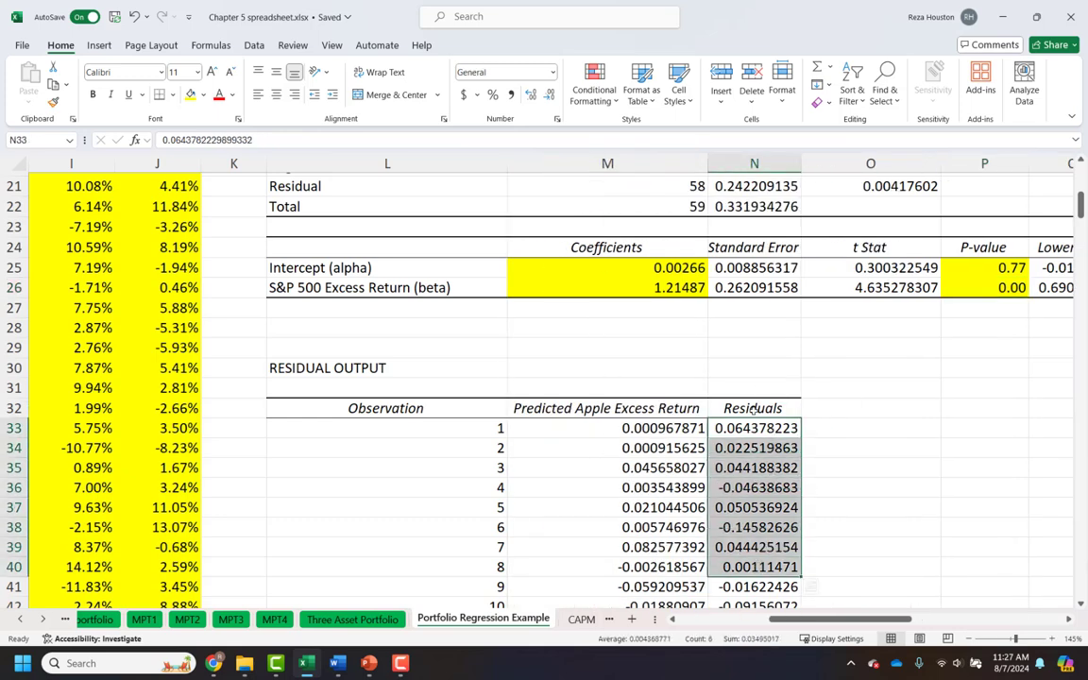
pyautogui.click(754, 408)
pyautogui.hotkey('shift', 'Down')
pyautogui.hotkey('shift', 'Down')
pyautogui.hotkey('shift', 'Down')
pyautogui.hotkey('shift', 'Down')
pyautogui.hotkey('shift', 'Down')
pyautogui.hotkey('shift', 'Down')
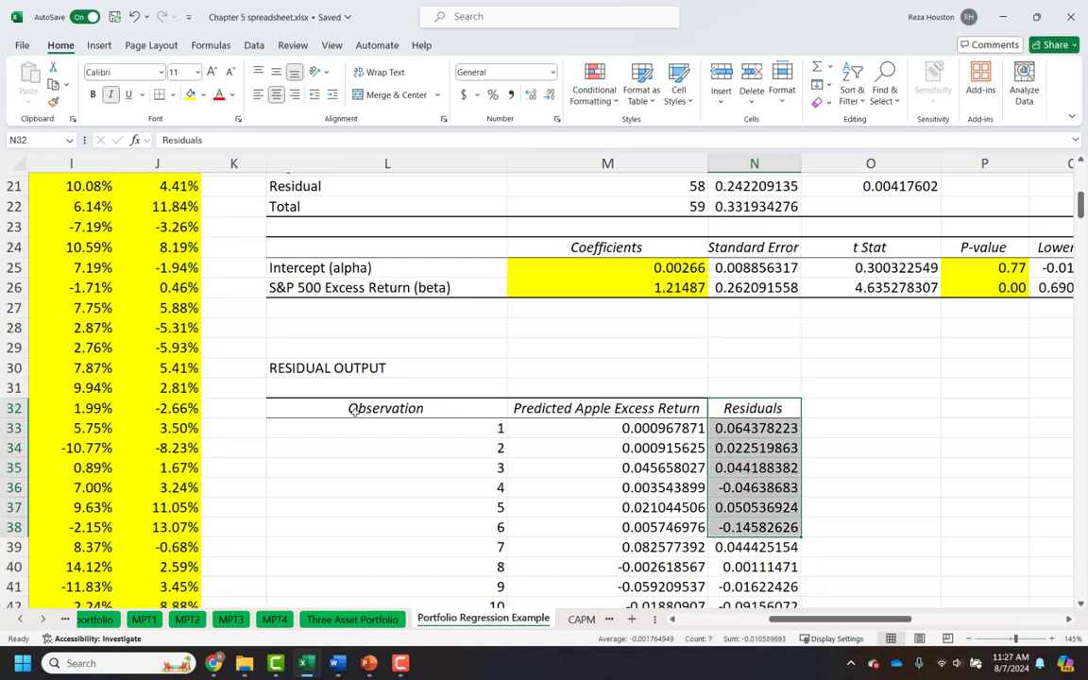
# Step: Examine the period-end dates in column A of the monthly return data, starting from A2
pyautogui.scroll(7, 355, 411)
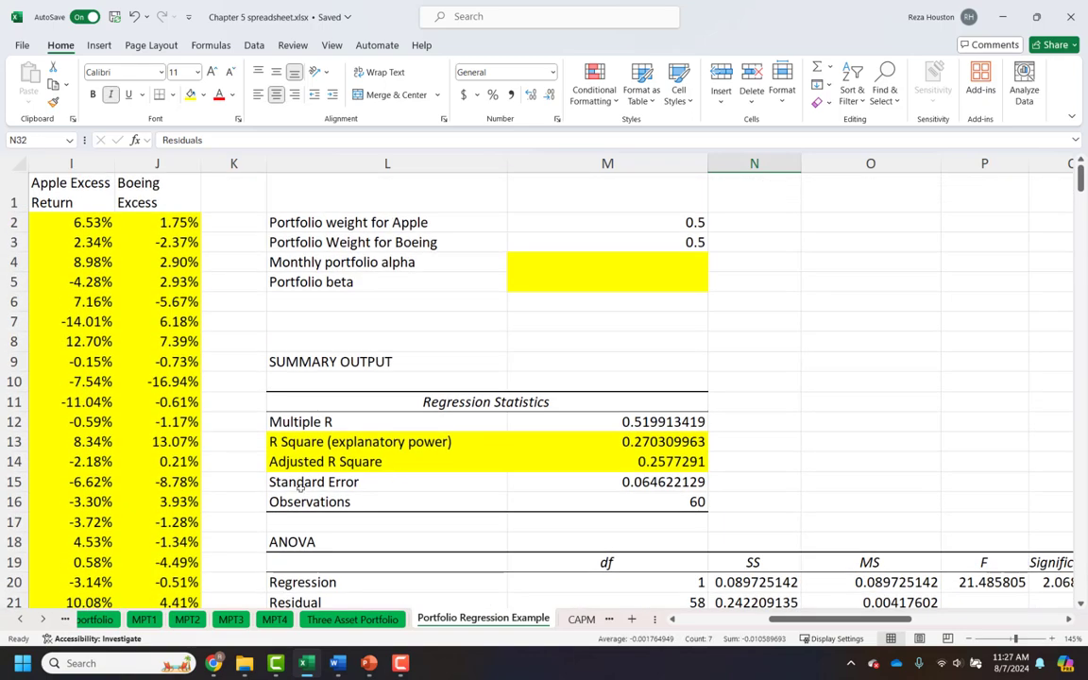
pyautogui.moveTo(283, 363); pyautogui.dragTo(219, 322)
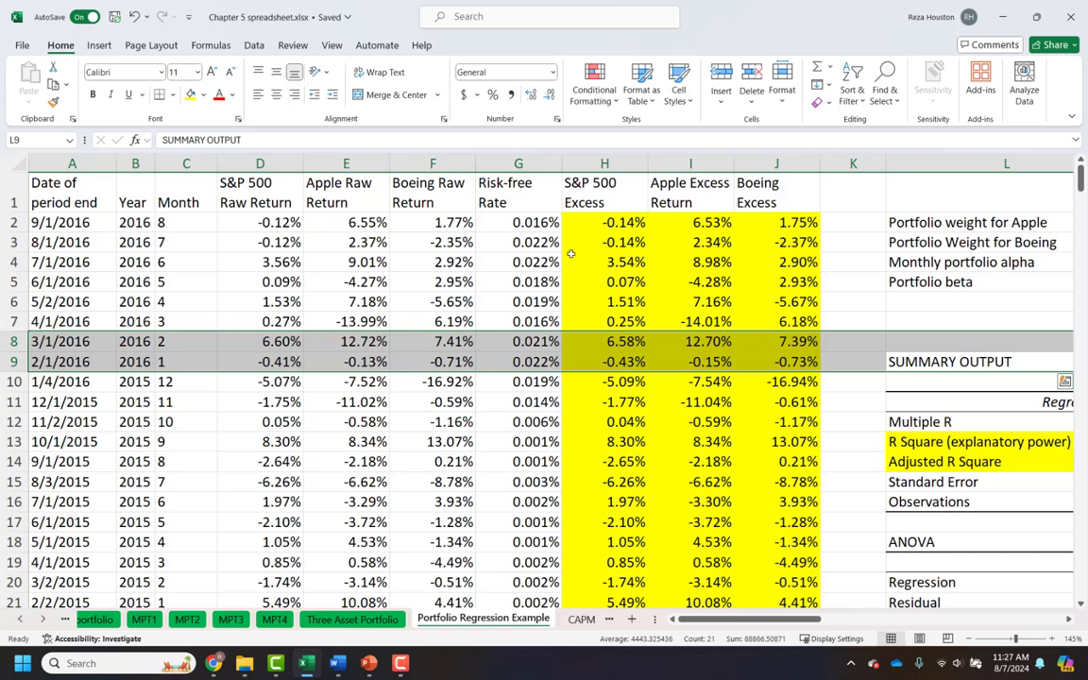
pyautogui.hotkey('ctrl', 'z')
pyautogui.click(64, 225)
pyautogui.hotkey('shift', 'Down')
pyautogui.hotkey('shift', 'Down')
pyautogui.hotkey('shift', 'Down')
pyautogui.hotkey('shift', 'Down')
pyautogui.hotkey('shift', 'Down')
pyautogui.hotkey('shift', 'Down')
pyautogui.hotkey('shift', 'Down')
pyautogui.hotkey('shift', 'Down')
pyautogui.hotkey('shift', 'Down')
pyautogui.hotkey('shift', 'Down')
pyautogui.hotkey('shift', 'Down')
pyautogui.hotkey('shift', 'Down')
pyautogui.hotkey('shift', 'Down')
pyautogui.hotkey('shift', 'Down')
pyautogui.hotkey('shift', 'Down')
pyautogui.hotkey('shift', 'Down')
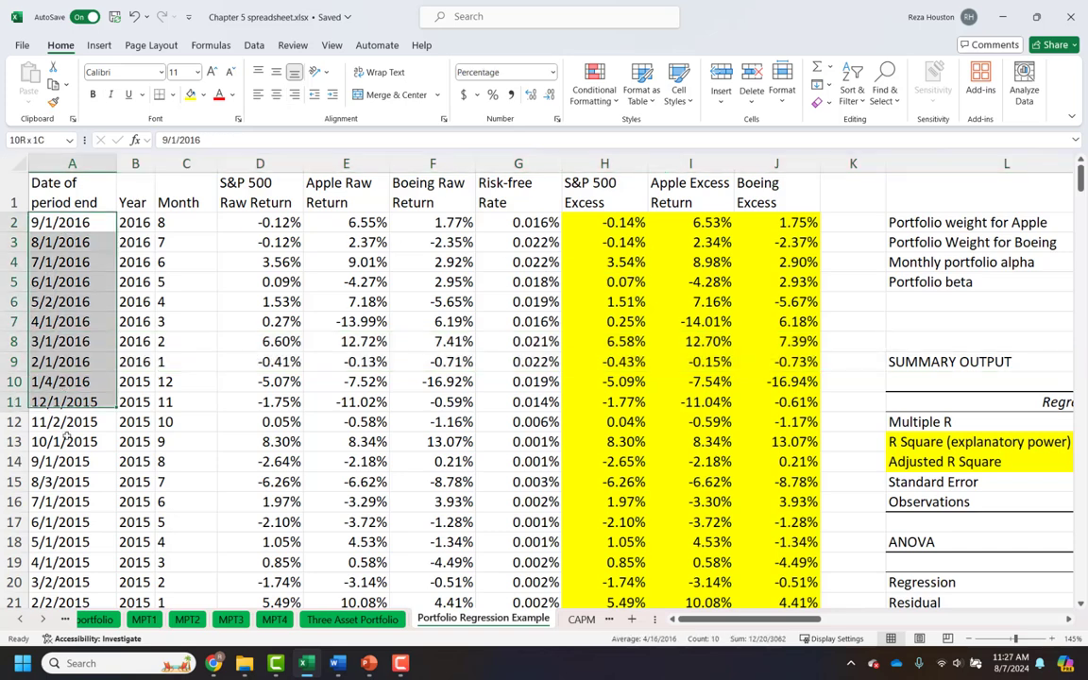
# Step: Examine the 9/1/2016 observation across A2:J2 and the monthly return rows below it
pyautogui.click(71, 224)
pyautogui.hotkey('shift', 'Right')
pyautogui.hotkey('shift', 'Right')
pyautogui.hotkey('shift', 'Right')
pyautogui.hotkey('shift', 'Right')
pyautogui.hotkey('shift', 'Right')
pyautogui.hotkey('shift', 'Right')
pyautogui.hotkey('shift', 'Right')
pyautogui.hotkey('shift', 'Right')
pyautogui.hotkey('shift', 'Right')
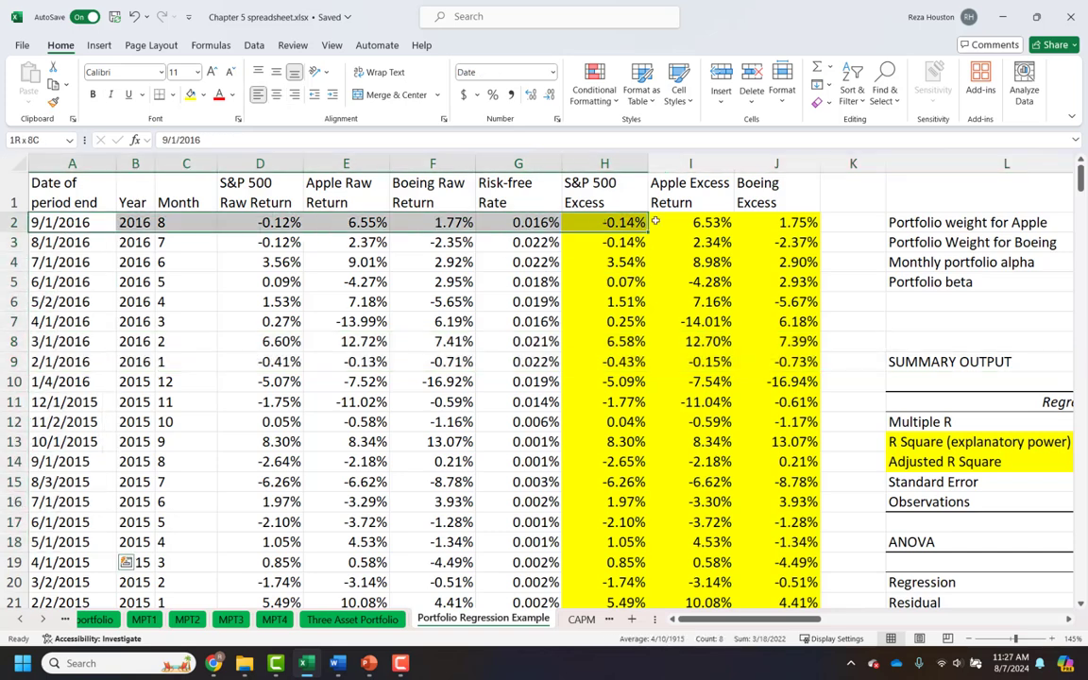
pyautogui.scroll(-18, 588, 274)
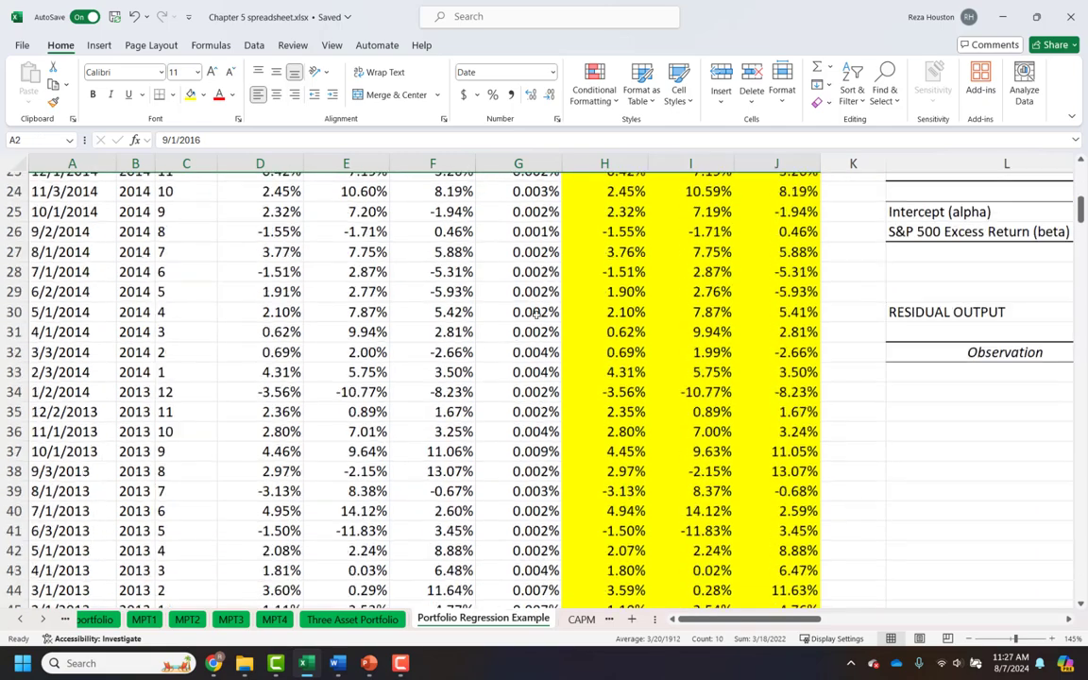
pyautogui.scroll(18, 970, 327)
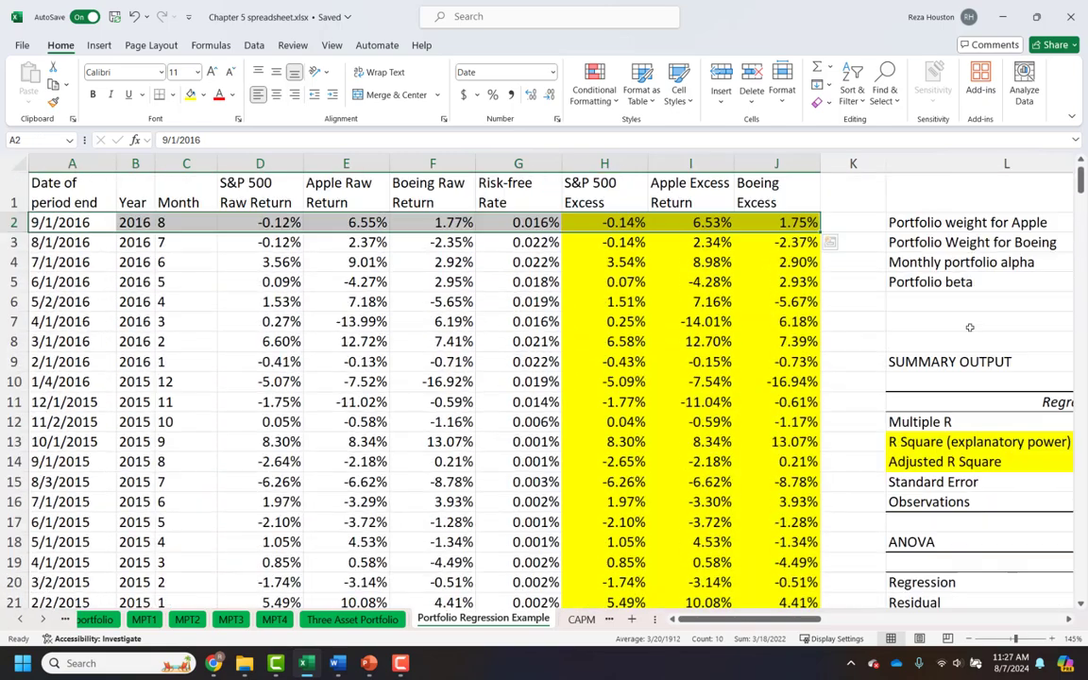
# Step: Go back to the residual output and review the whole Residuals column from N32 down
pyautogui.click(983, 534)
pyautogui.press('Right')
pyautogui.press('Right')
pyautogui.press('Right')
pyautogui.press('Right')
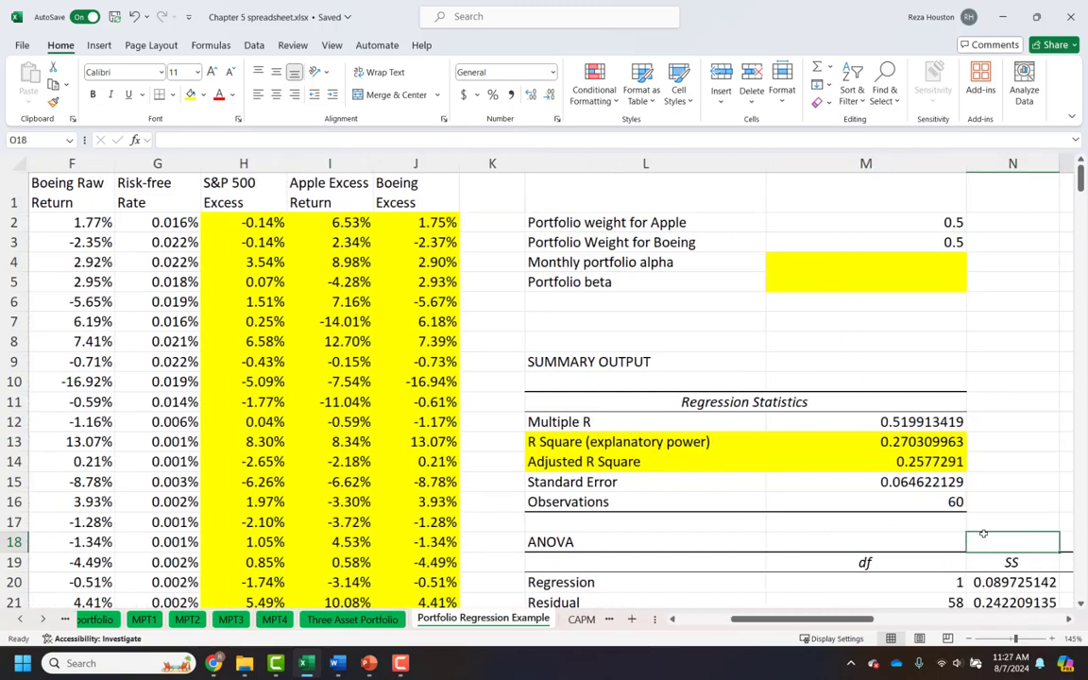
pyautogui.scroll(-11, 835, 478)
pyautogui.scroll(2, 836, 477)
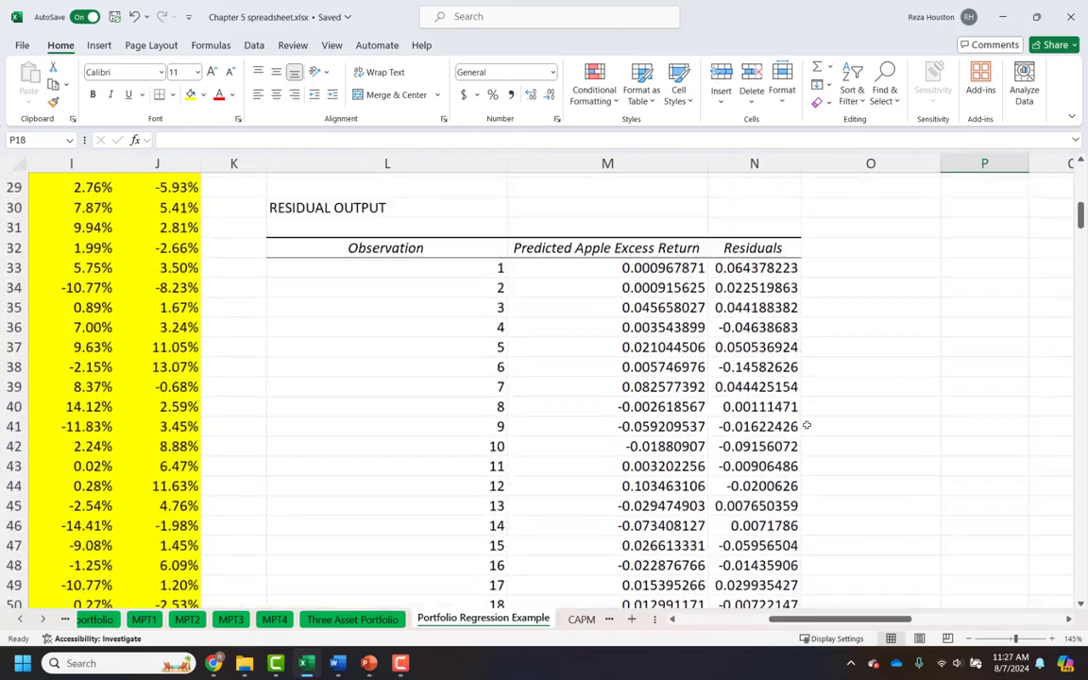
pyautogui.moveTo(752, 270); pyautogui.dragTo(757, 559)
pyautogui.scroll(19, 759, 534)
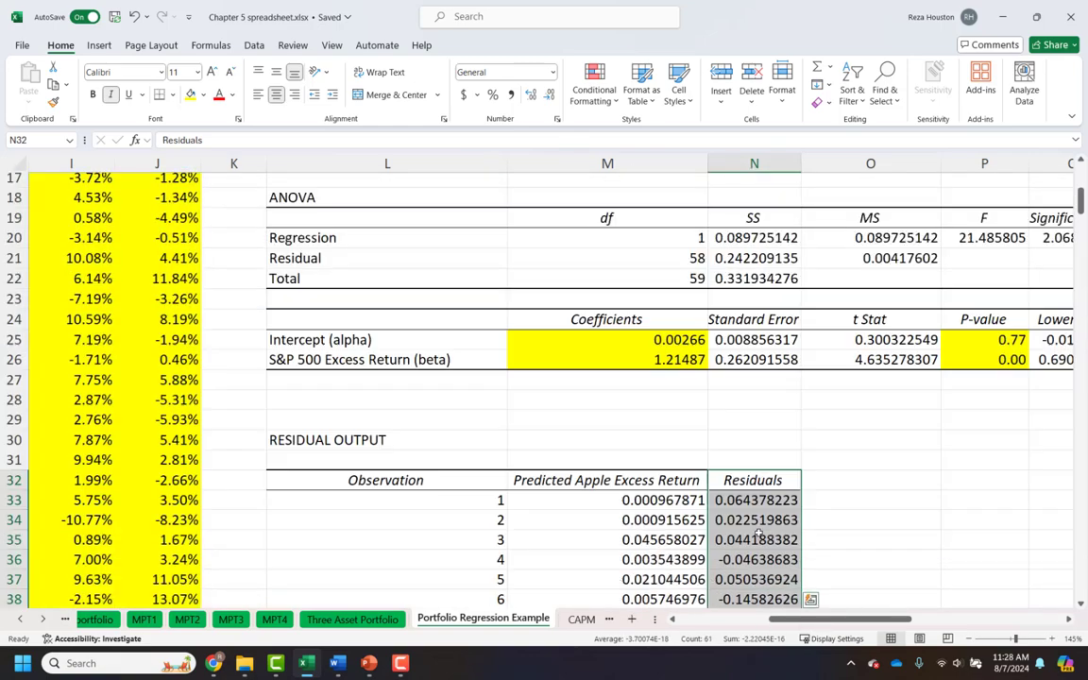
# Step: Examine the first observation's predicted Apple excess return in M33 and its residual in N33
pyautogui.click(754, 501)
pyautogui.click(615, 495)
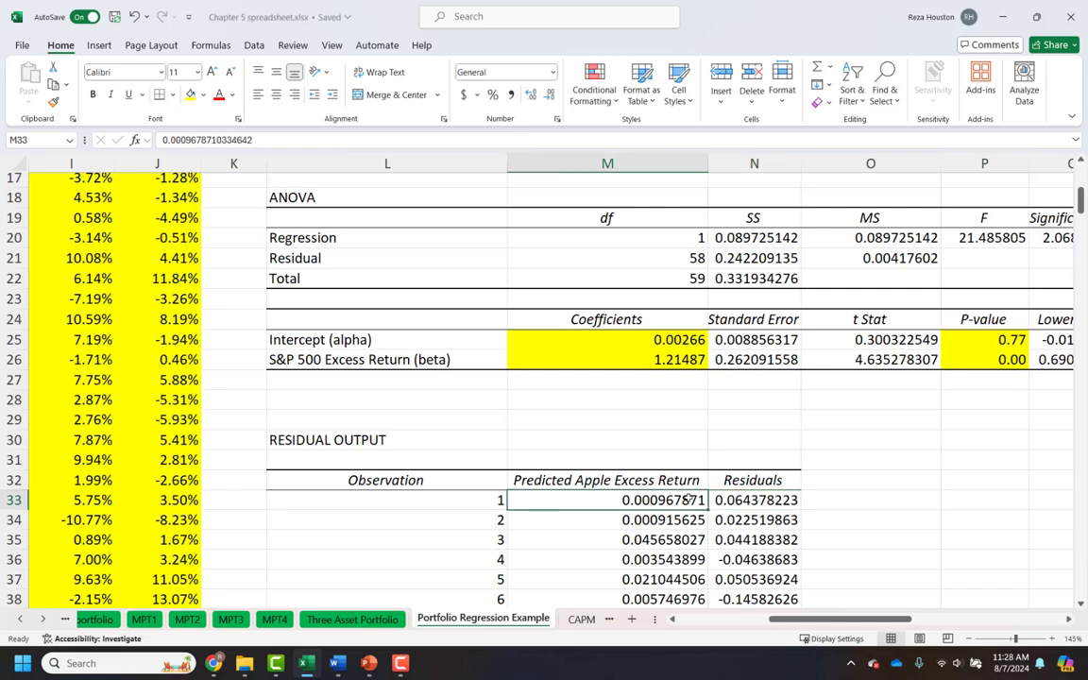
pyautogui.click(590, 480)
pyautogui.click(610, 507)
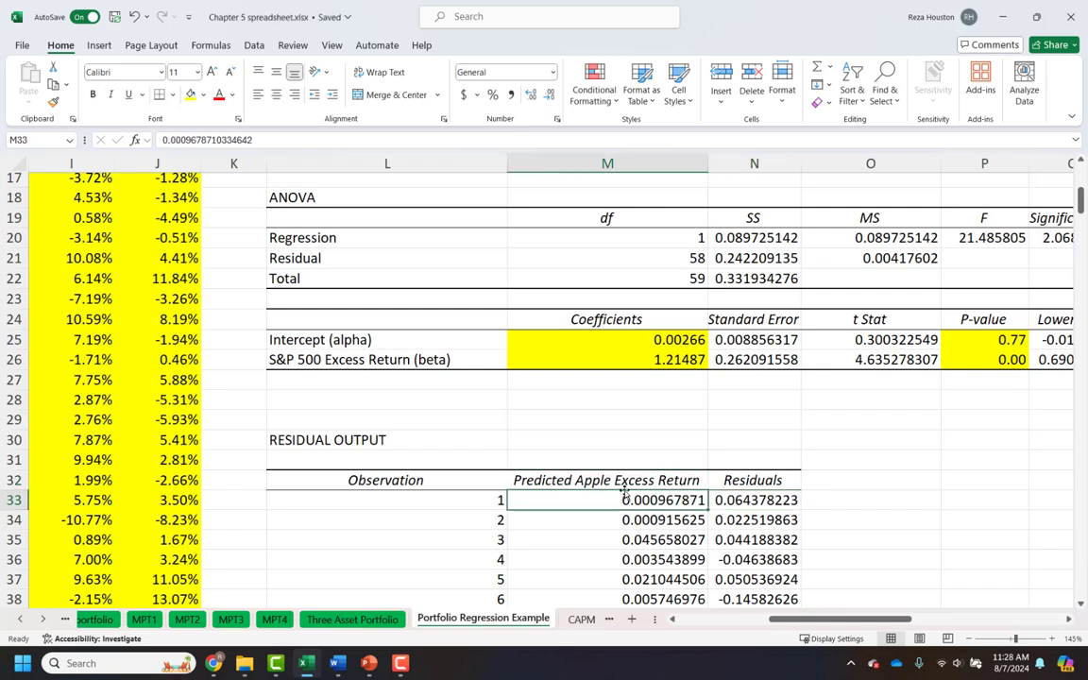
pyautogui.click(759, 500)
# Step: Calculate the first observation's predicted Apple excess return in O33 with =M25+(M26*H2) and compare it with M33
pyautogui.click(848, 507)
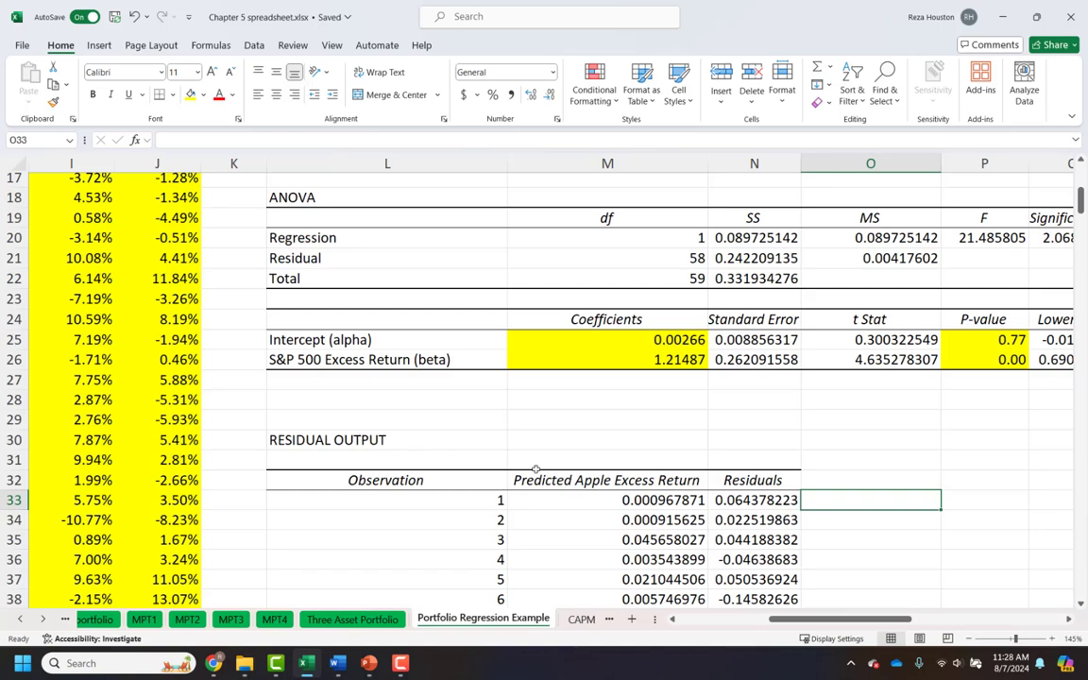
pyautogui.scroll(3, 558, 469)
pyautogui.scroll(-3, 783, 542)
pyautogui.write('=')
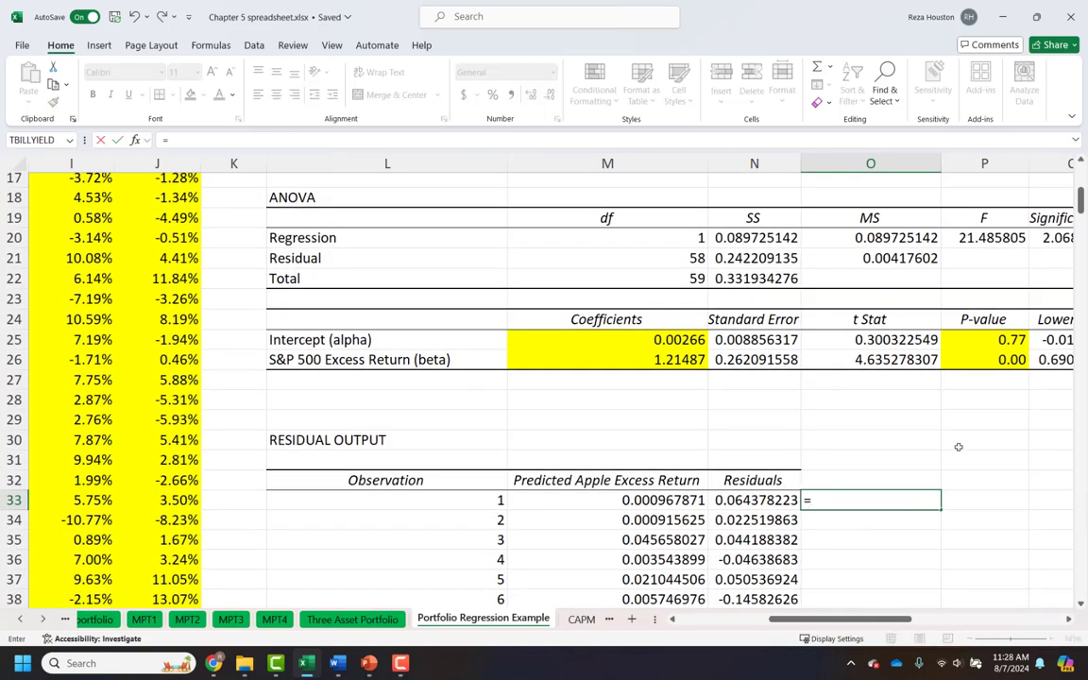
pyautogui.click(648, 341)
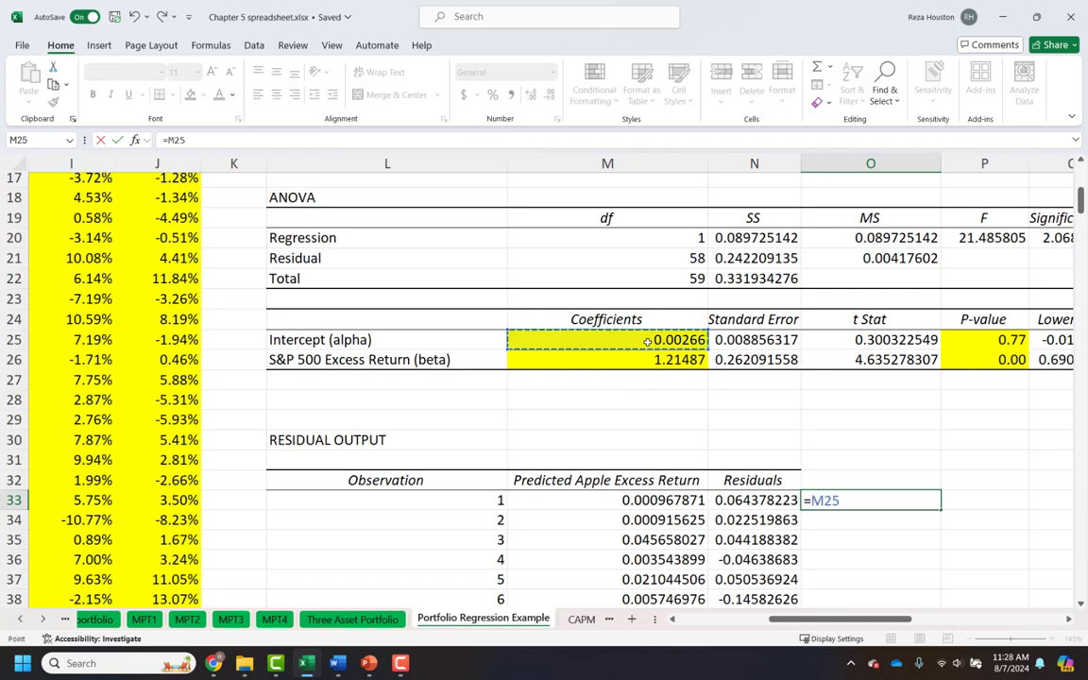
pyautogui.write('+')
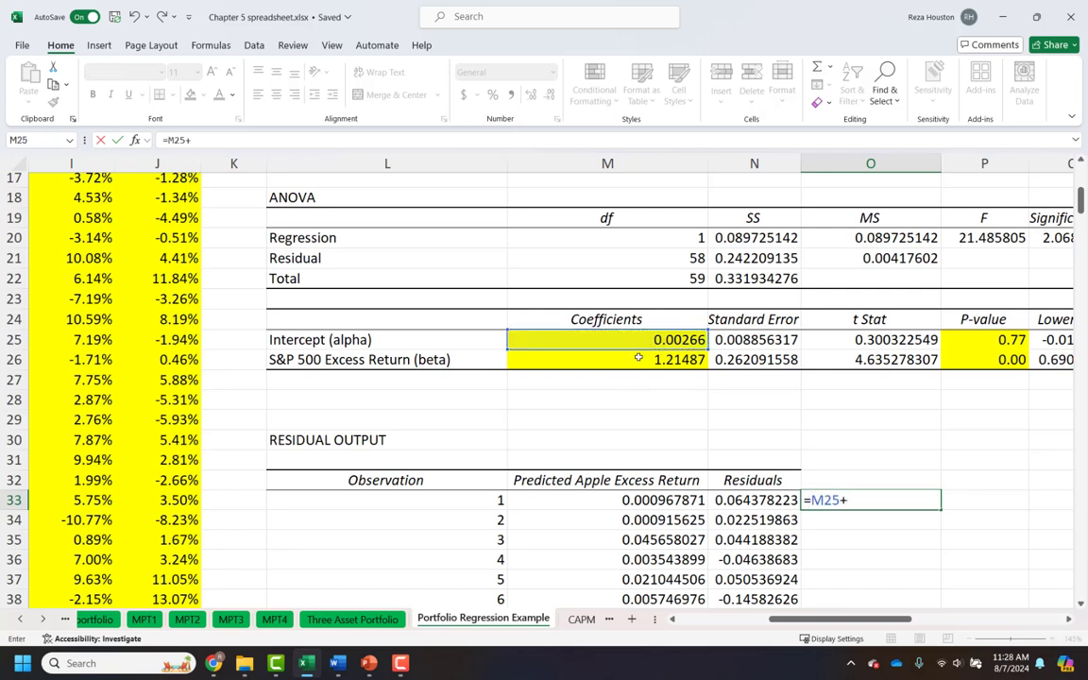
pyautogui.write('(')
pyautogui.click(639, 358)
pyautogui.write('*')
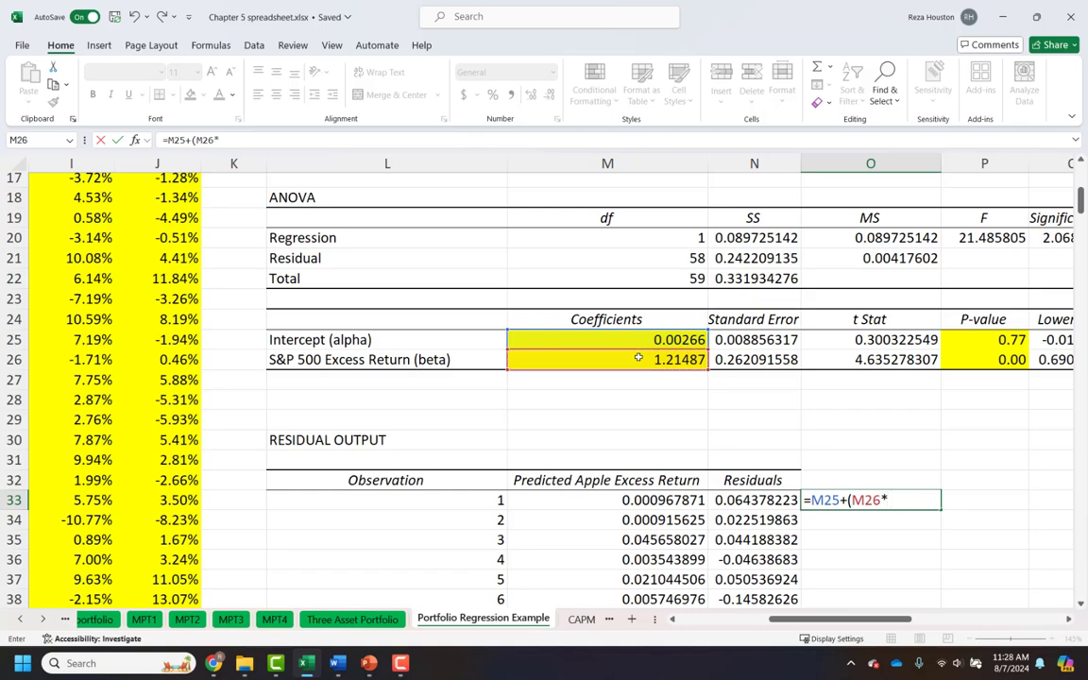
pyautogui.moveTo(157, 238); pyautogui.dragTo(156, 192)
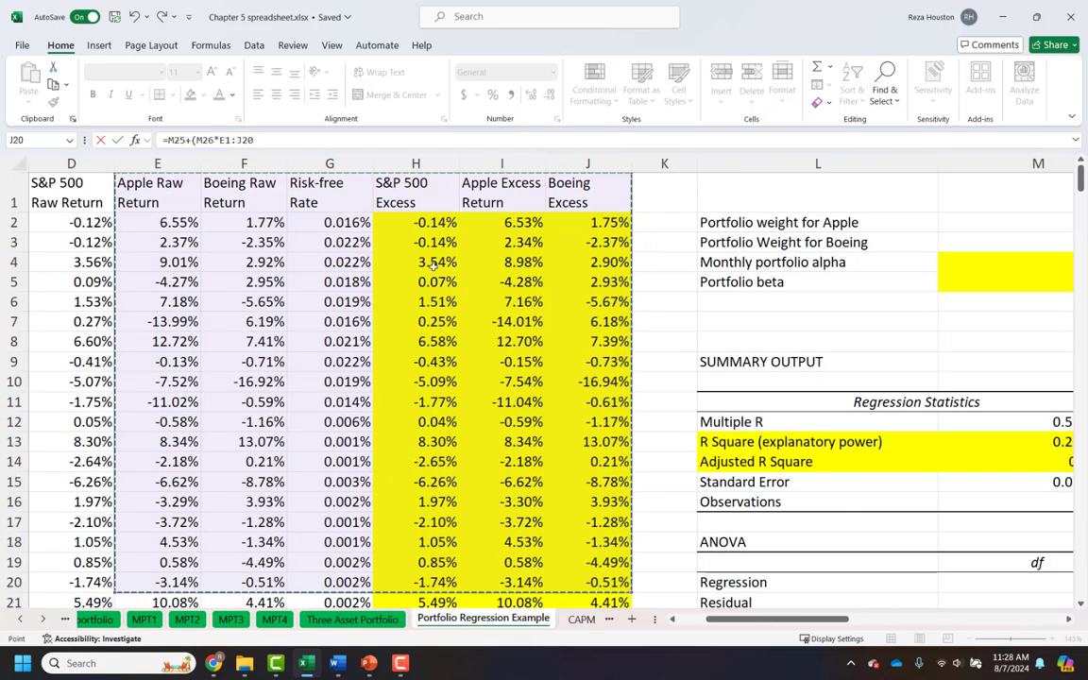
pyautogui.click(444, 222)
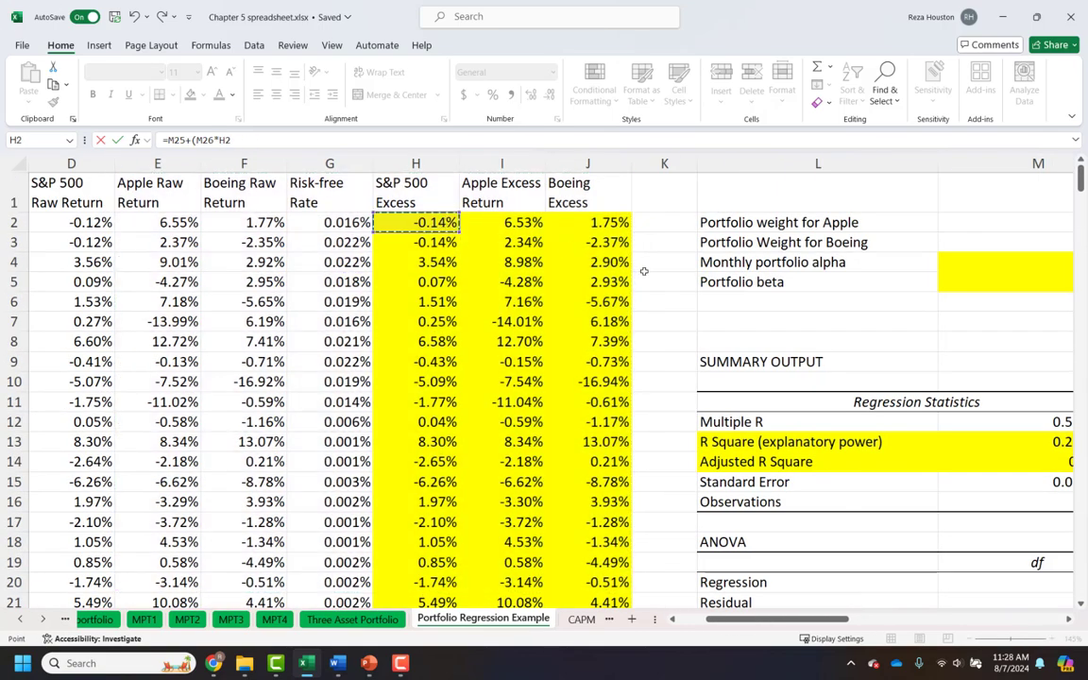
pyautogui.write(')')
pyautogui.scroll(-4, 643, 271)
pyautogui.moveTo(801, 619); pyautogui.dragTo(928, 615)
pyautogui.scroll(-2, 621, 498)
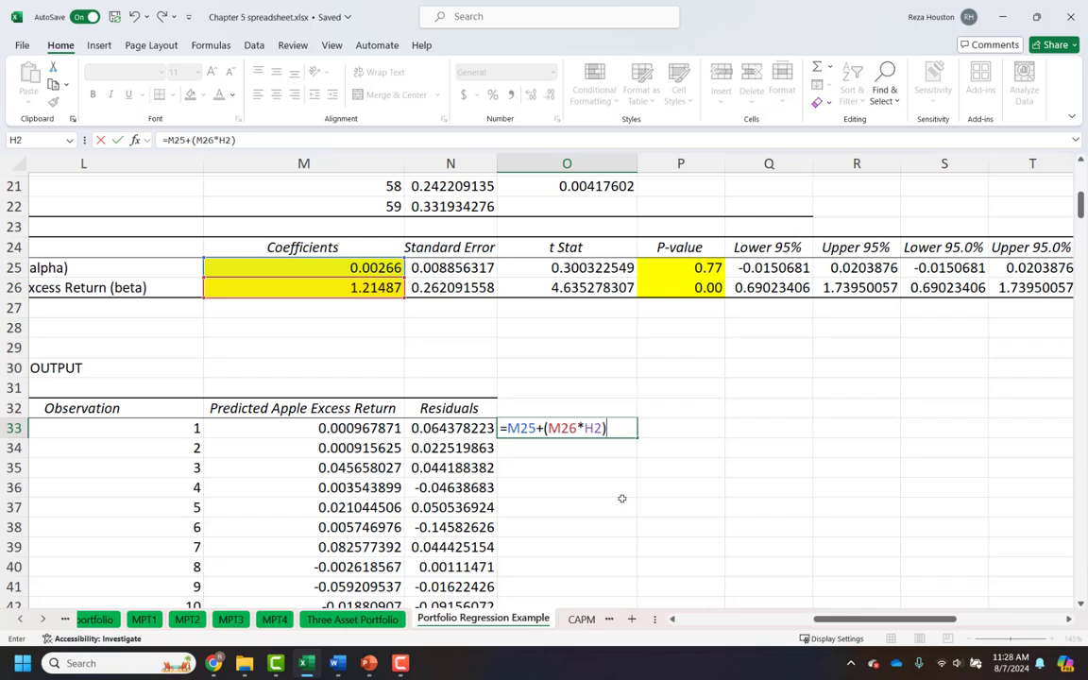
pyautogui.press('Return')
pyautogui.press('Right')
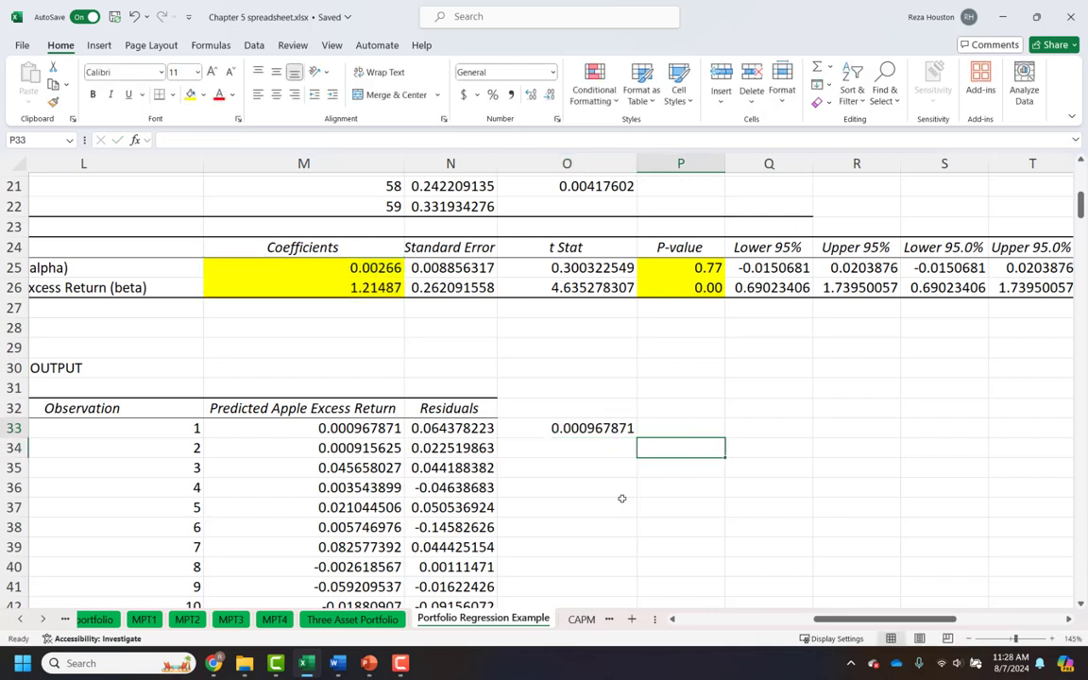
pyautogui.press('Up')
pyautogui.press('Left')
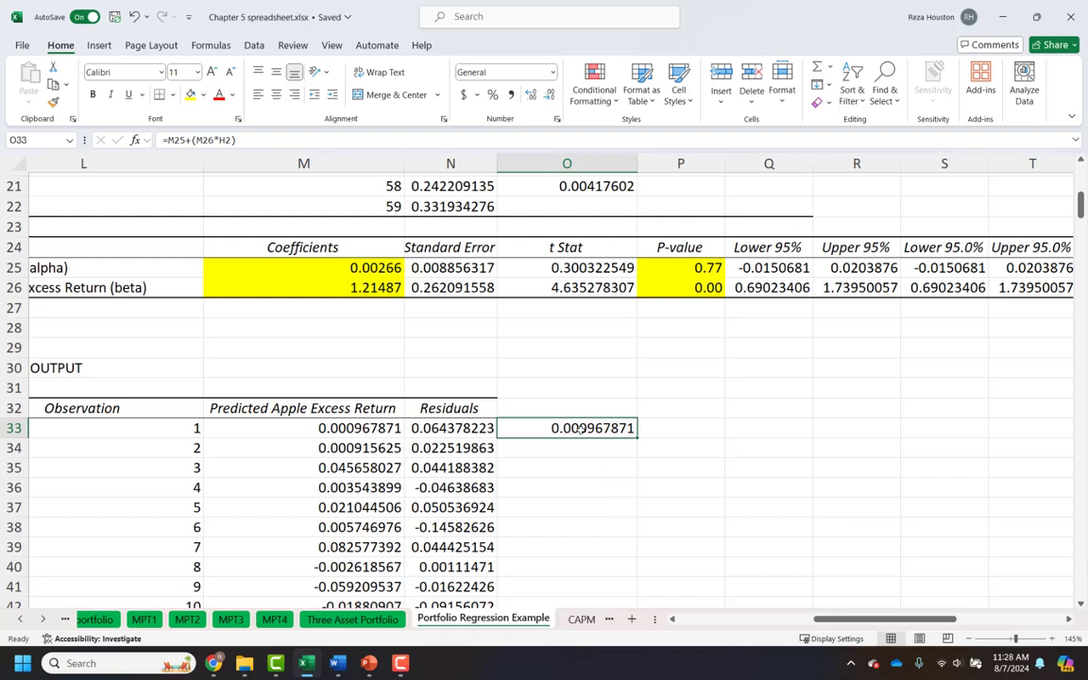
pyautogui.click(375, 429)
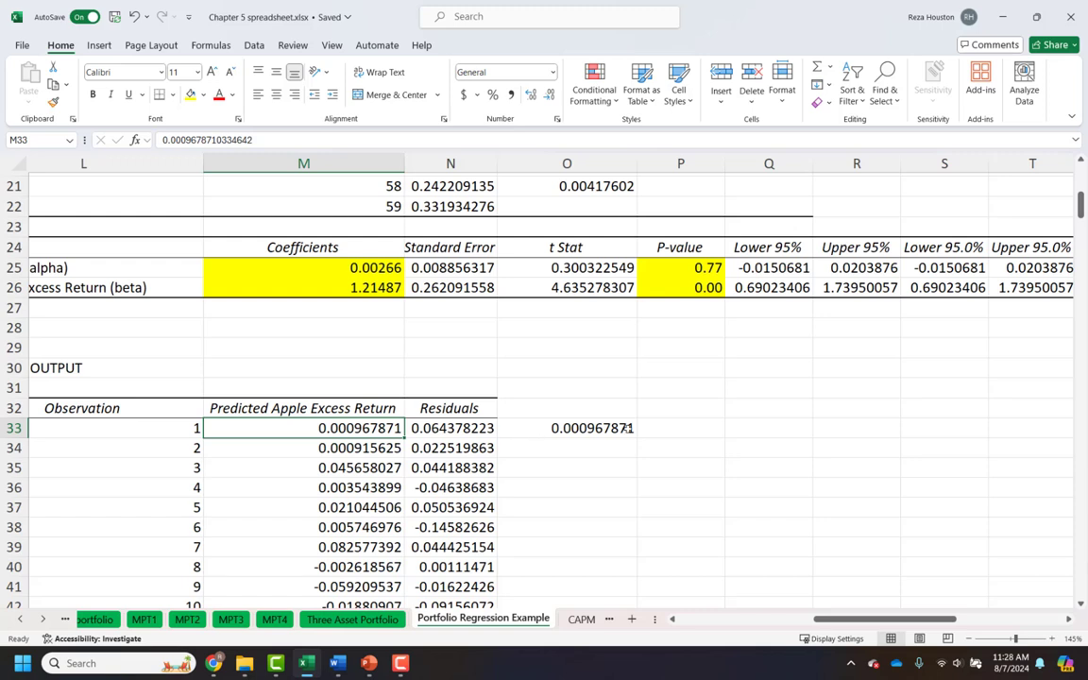
# Step: Calculate the first observation's actual Apple excess return in P33 with =N33+O33
pyautogui.click(670, 423)
pyautogui.write('=')
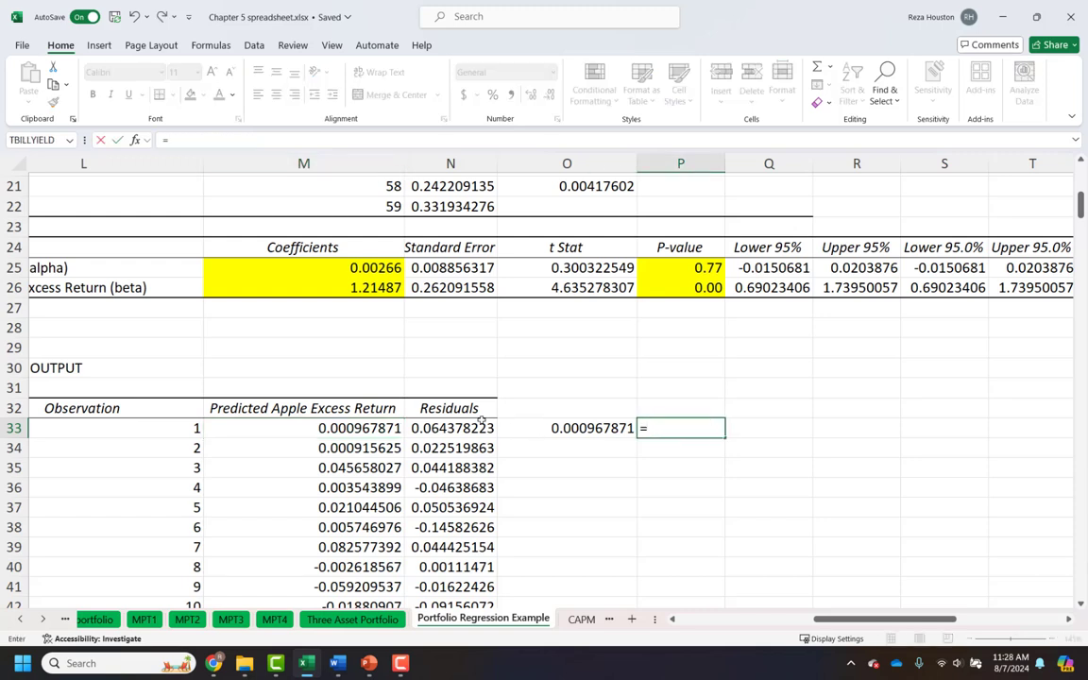
pyautogui.click(451, 429)
pyautogui.write('+')
pyautogui.click(593, 429)
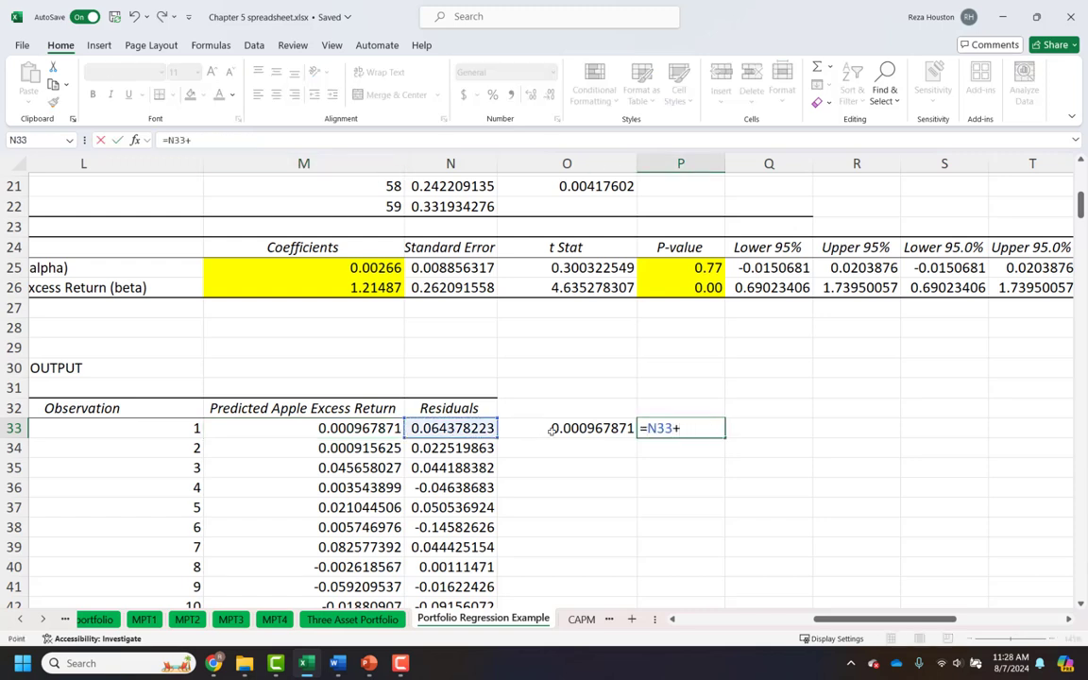
pyautogui.press('Return')
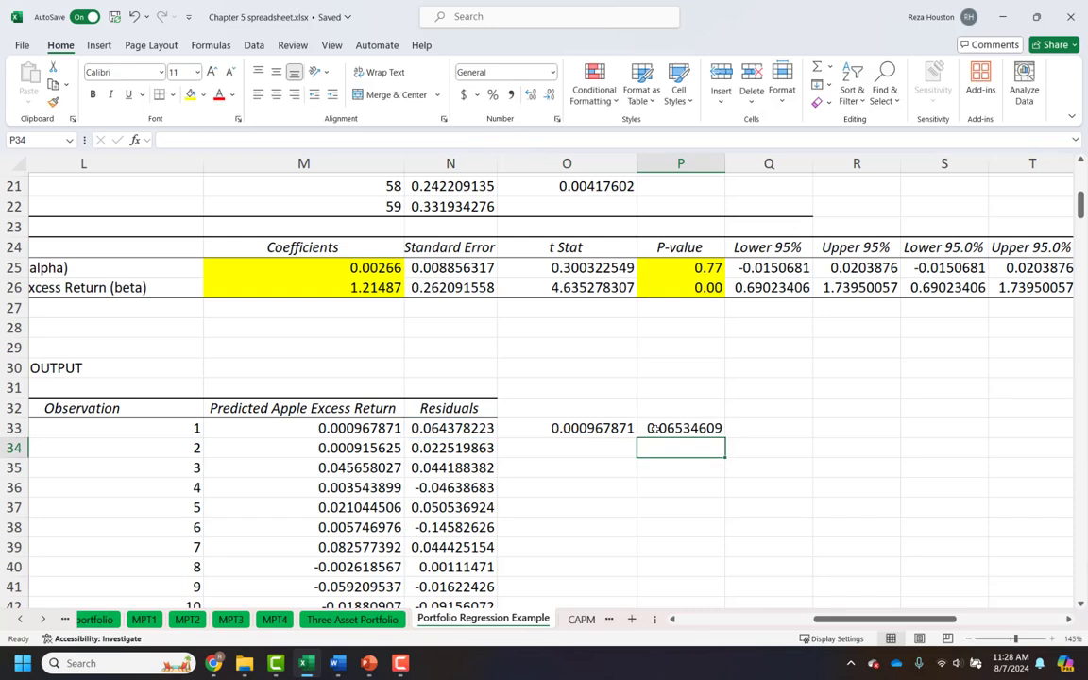
# Step: Label the two calculated columns by entering Actual in P32 and Predicted in O32
pyautogui.click(651, 428)
pyautogui.click(655, 410)
pyautogui.write('Actual')
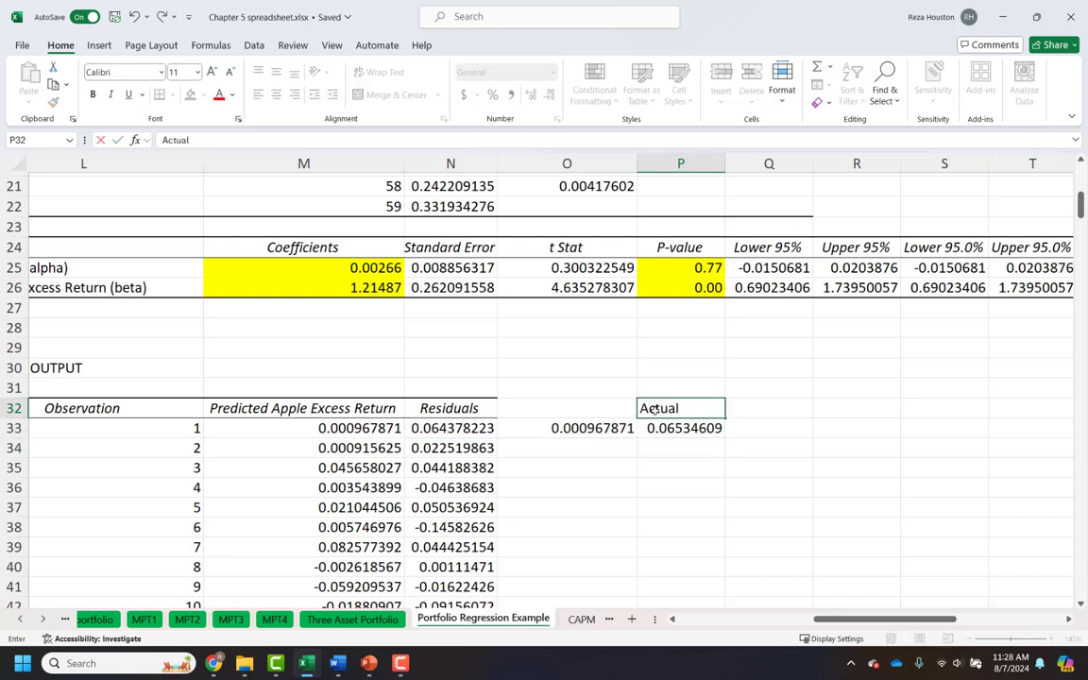
pyautogui.press('Return')
pyautogui.click(575, 413)
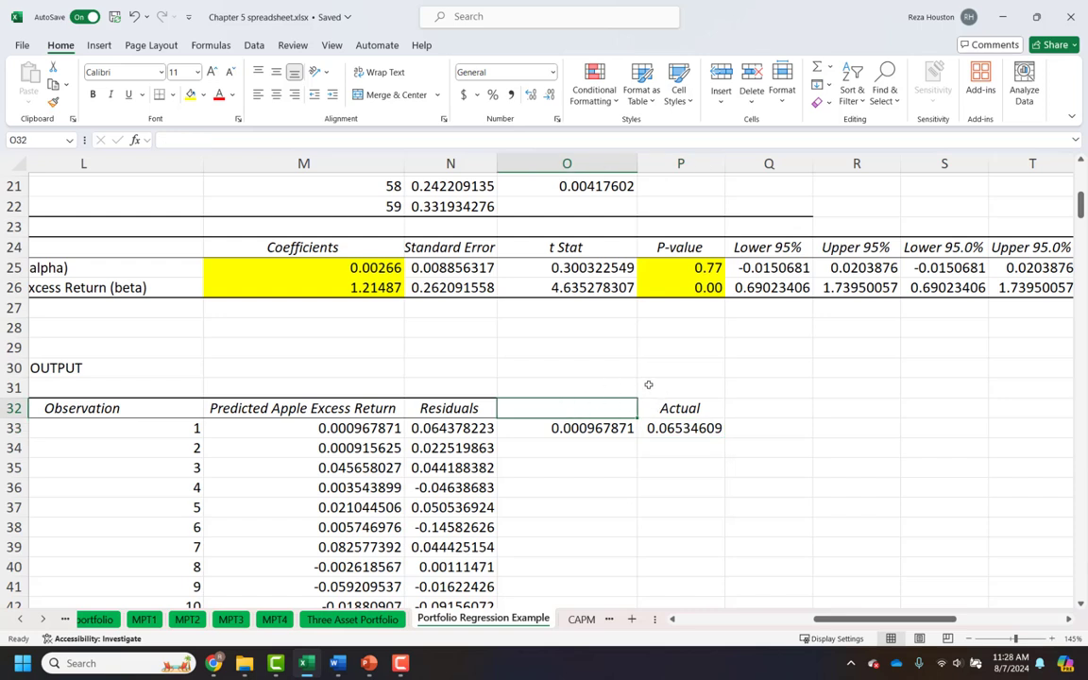
pyautogui.write('Predicted')
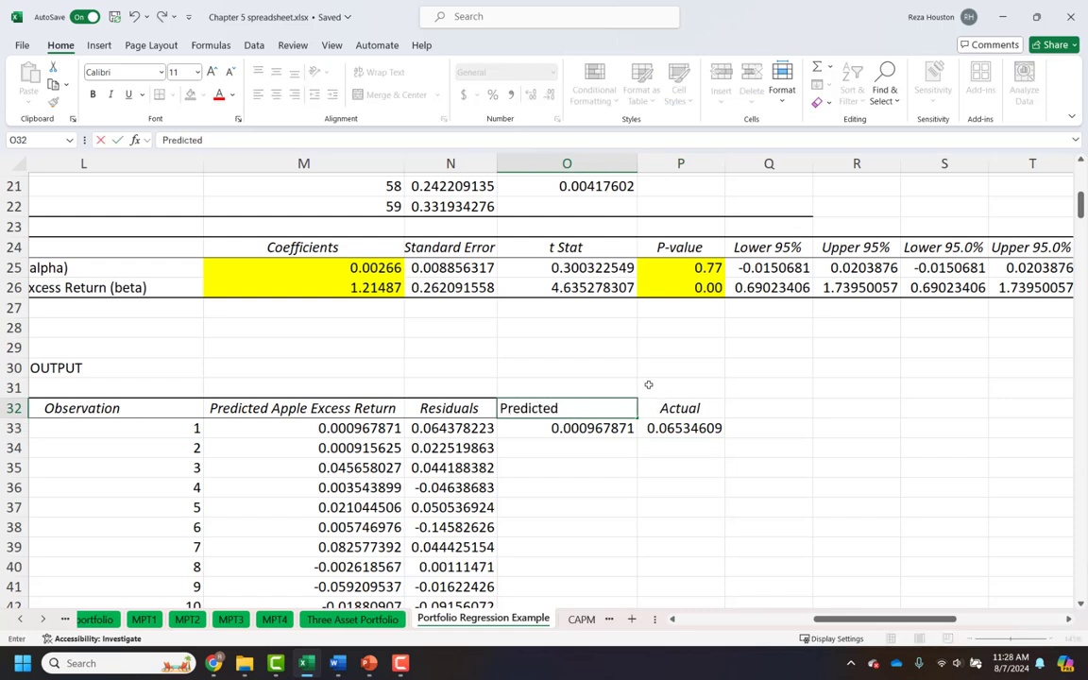
pyautogui.press('Return')
# Step: Compare the calculated actual return in P33 with the first observation's Apple excess return in I2
pyautogui.click(649, 435)
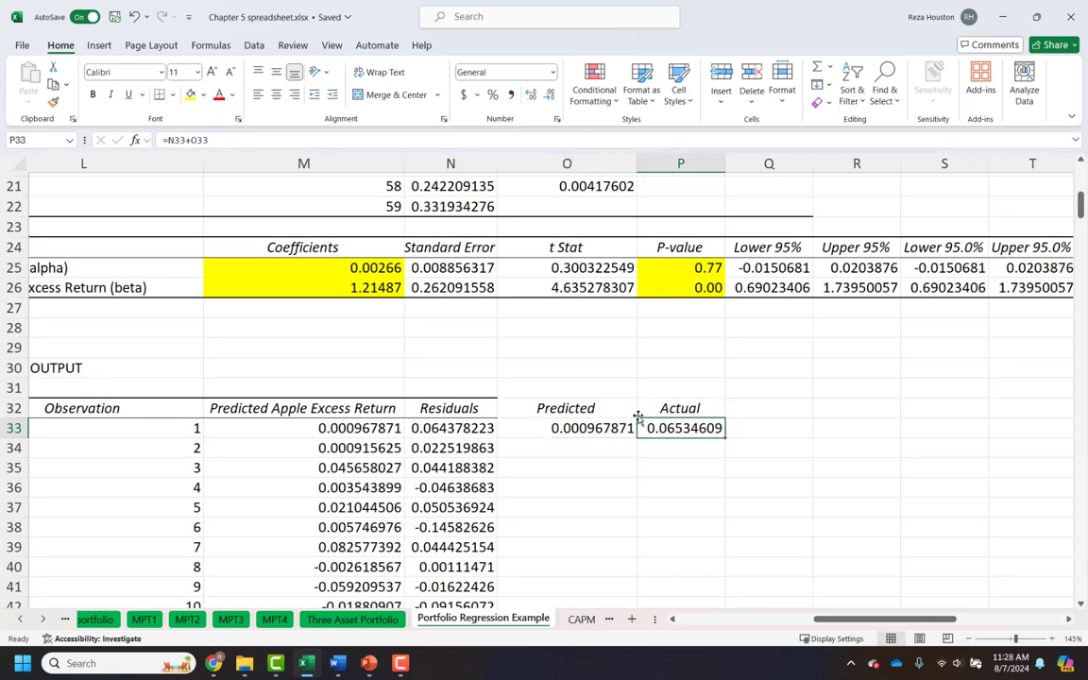
pyautogui.press('Left')
pyautogui.press('Left')
pyautogui.scroll(7, 71, 234)
pyautogui.moveTo(70, 262); pyautogui.dragTo(249, 276)
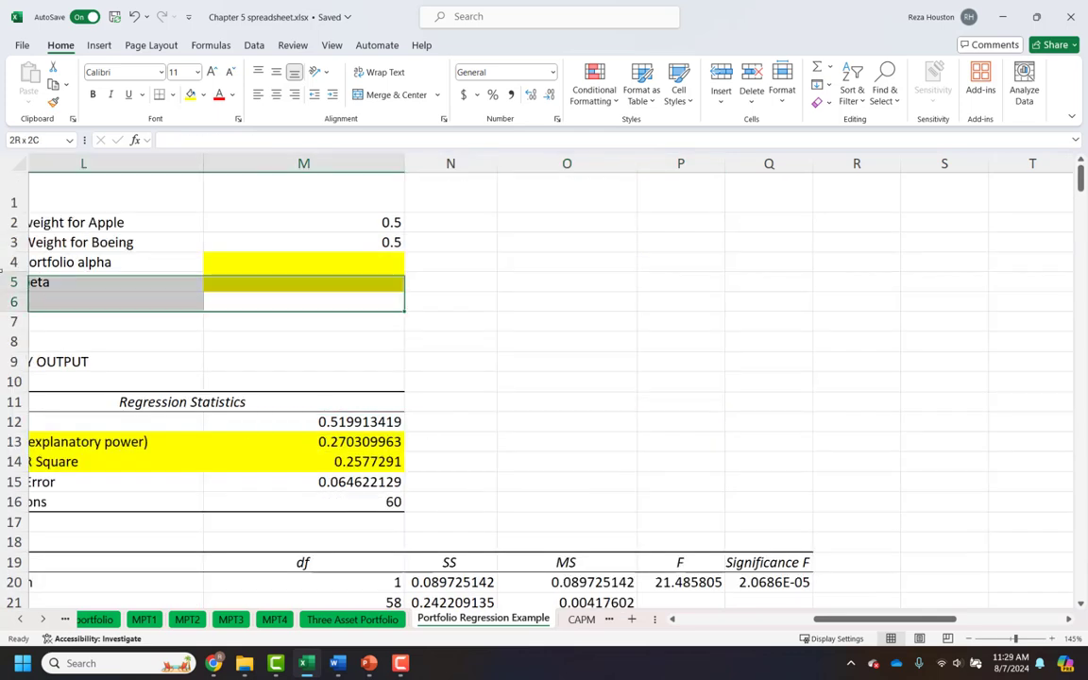
pyautogui.click(83, 242)
pyautogui.press('Left')
pyautogui.press('Left')
pyautogui.press('Left')
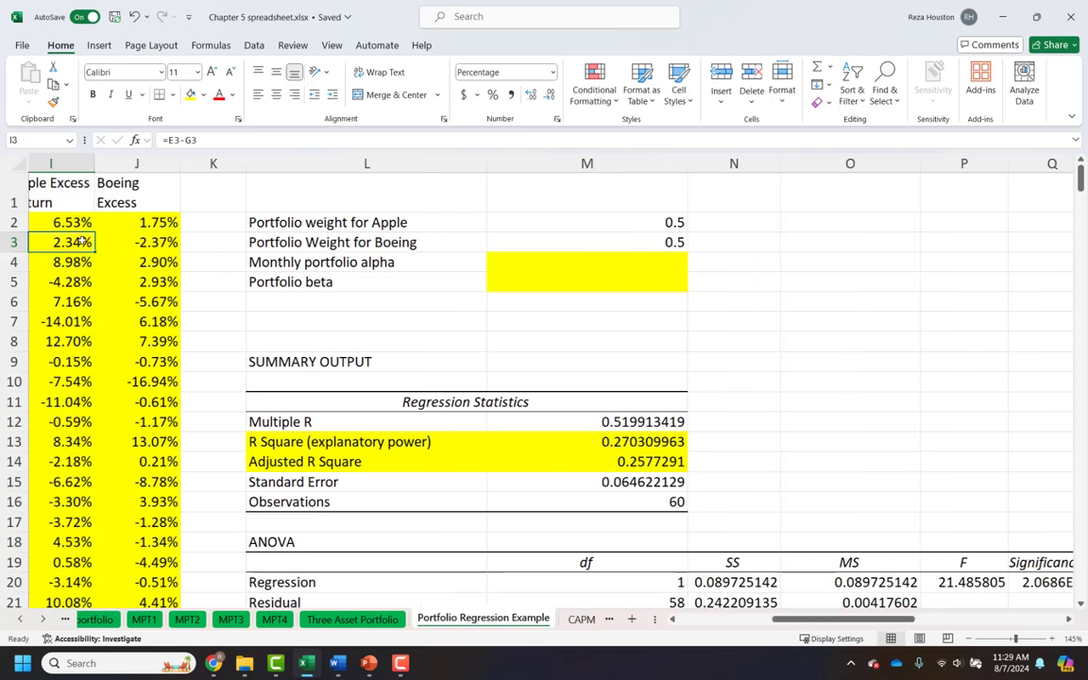
pyautogui.click(252, 221)
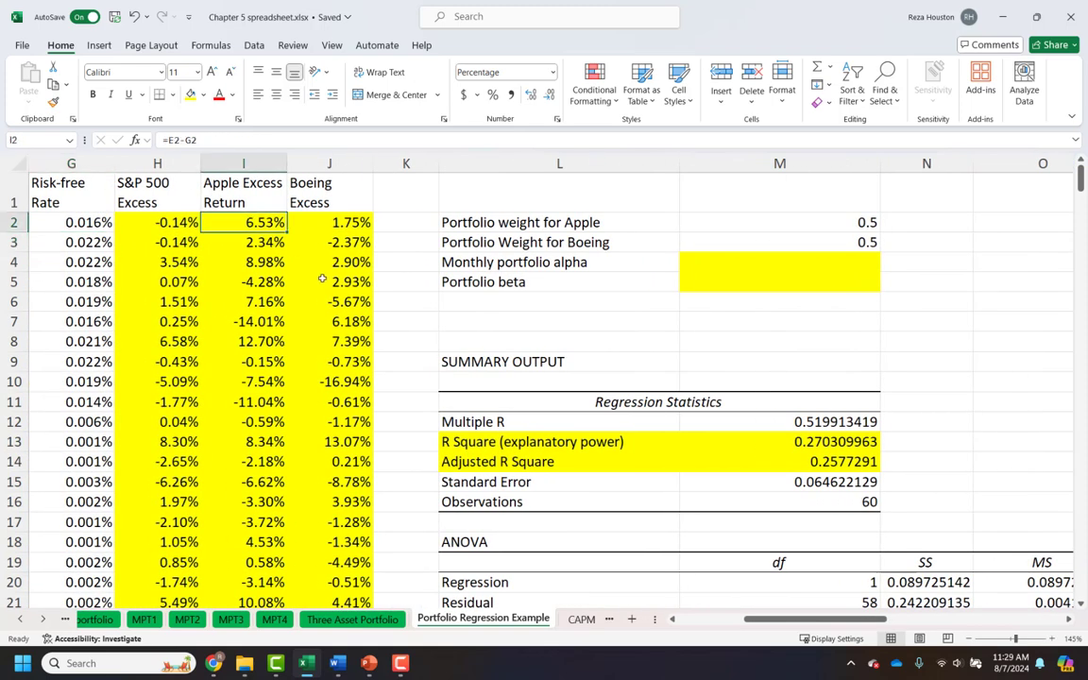
# Step: Review the first observation's residual in N33 and actual return in P33, then look through the rest of the residual output
pyautogui.scroll(-10, 655, 452)
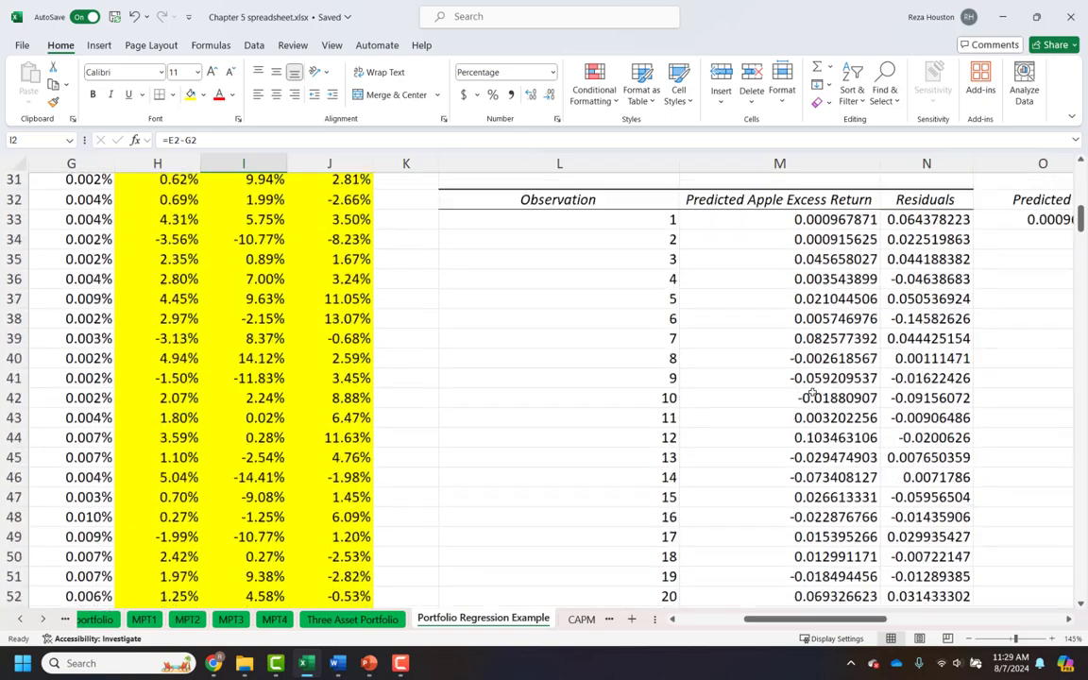
pyautogui.scroll(3, 812, 394)
pyautogui.click(928, 427)
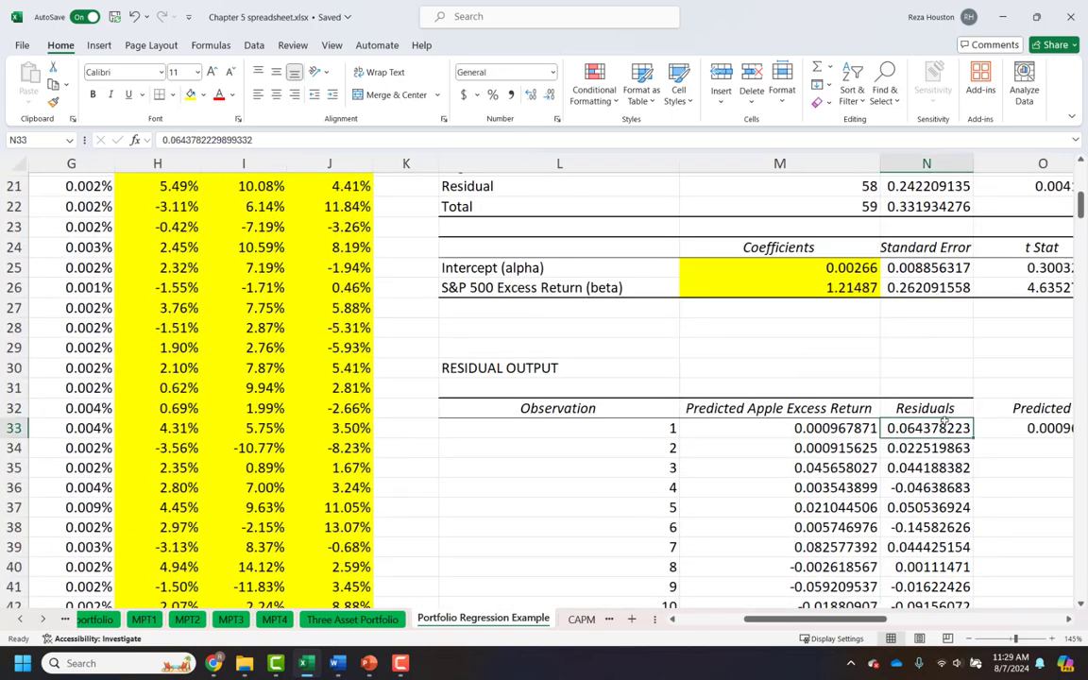
pyautogui.press('Right')
pyautogui.press('Right')
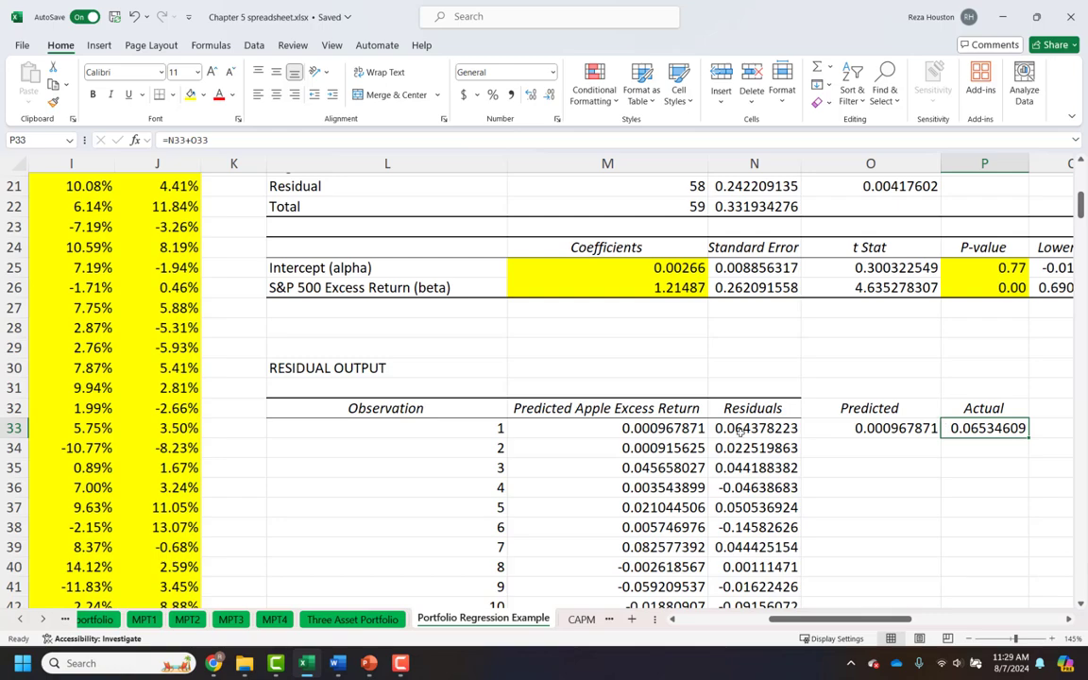
pyautogui.scroll(-14, 755, 424)
pyautogui.scroll(20, 784, 453)
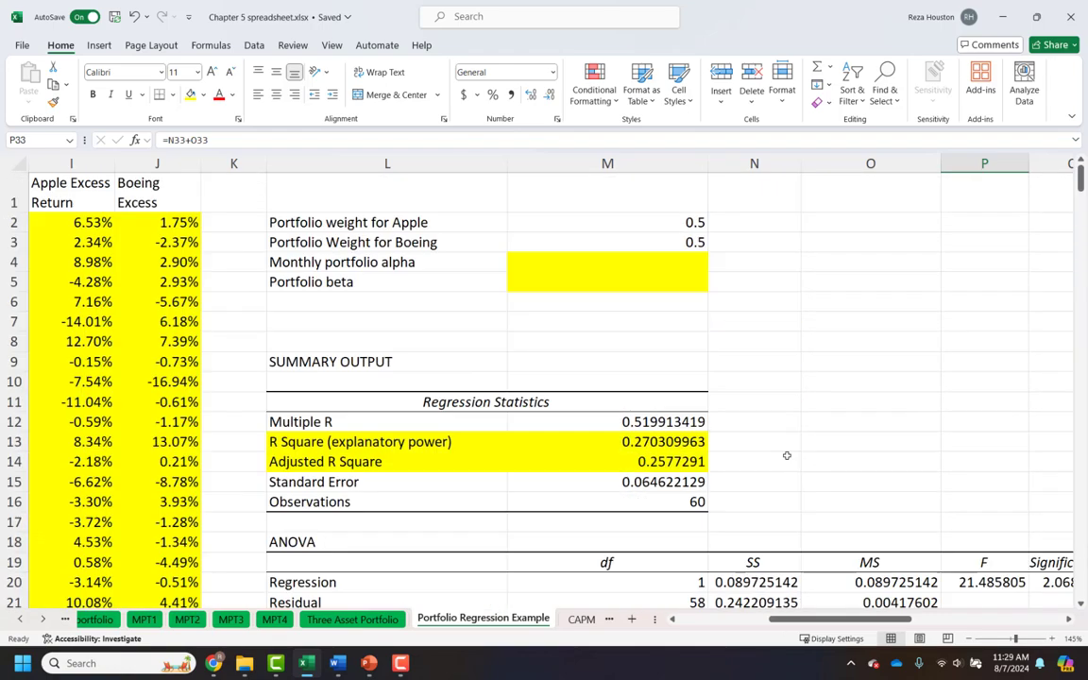
# Step: Examine the Boeing excess return data in column J as the input for a second regression
pyautogui.moveTo(378, 421); pyautogui.dragTo(19, 222)
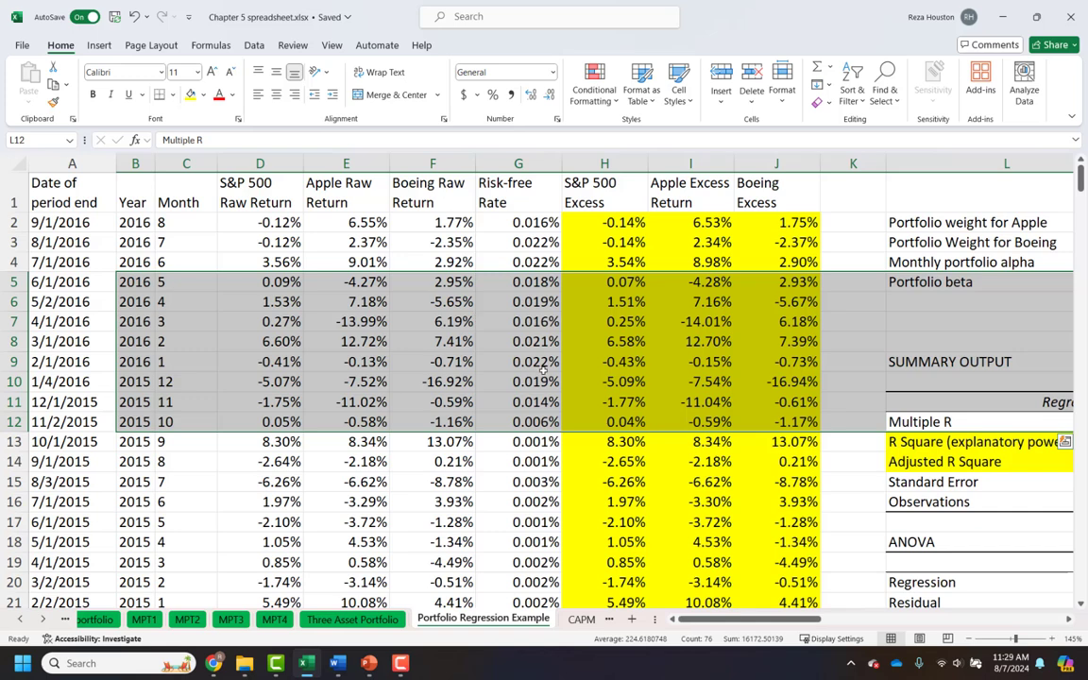
pyautogui.click(519, 361)
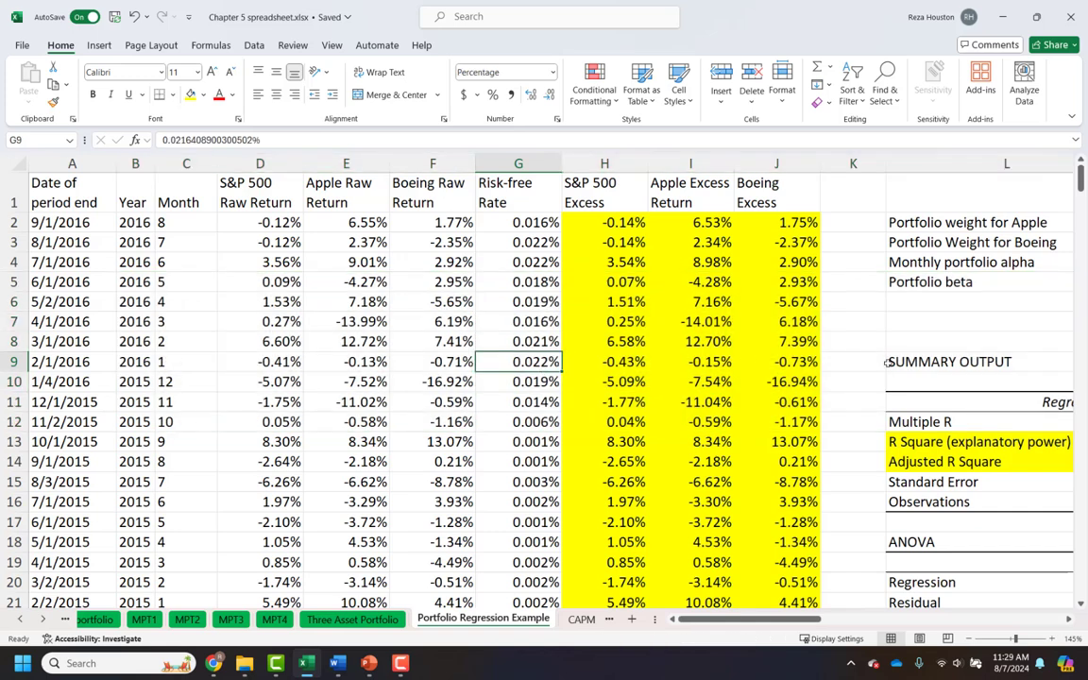
pyautogui.click(795, 222)
pyautogui.moveTo(778, 202); pyautogui.dragTo(798, 321)
pyautogui.click(996, 400)
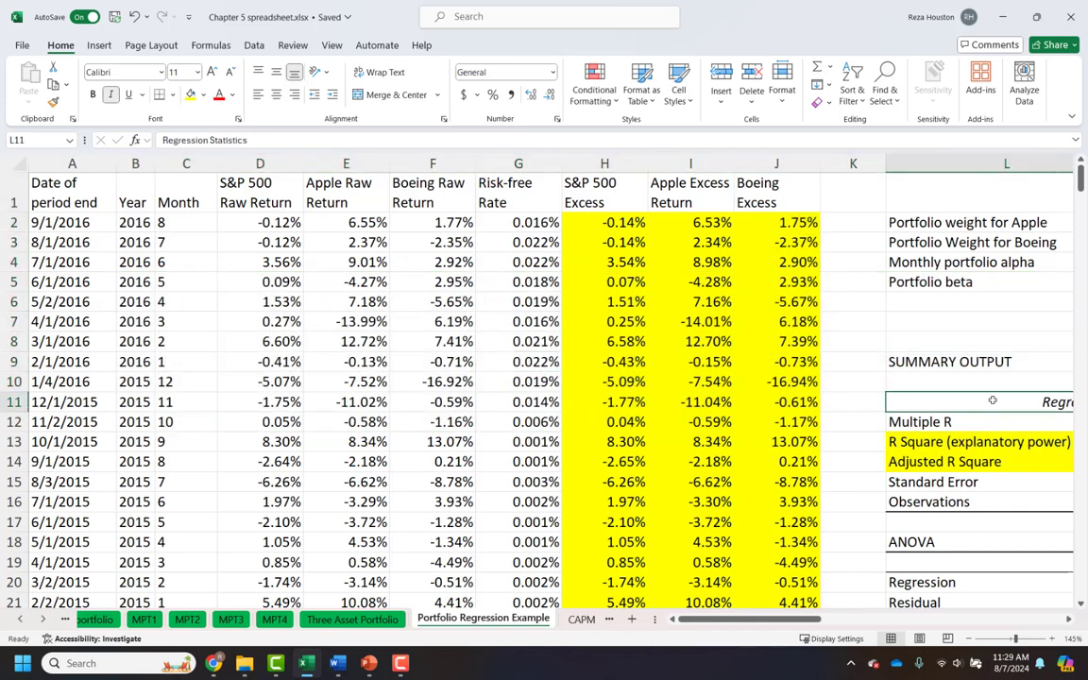
pyautogui.press('Right')
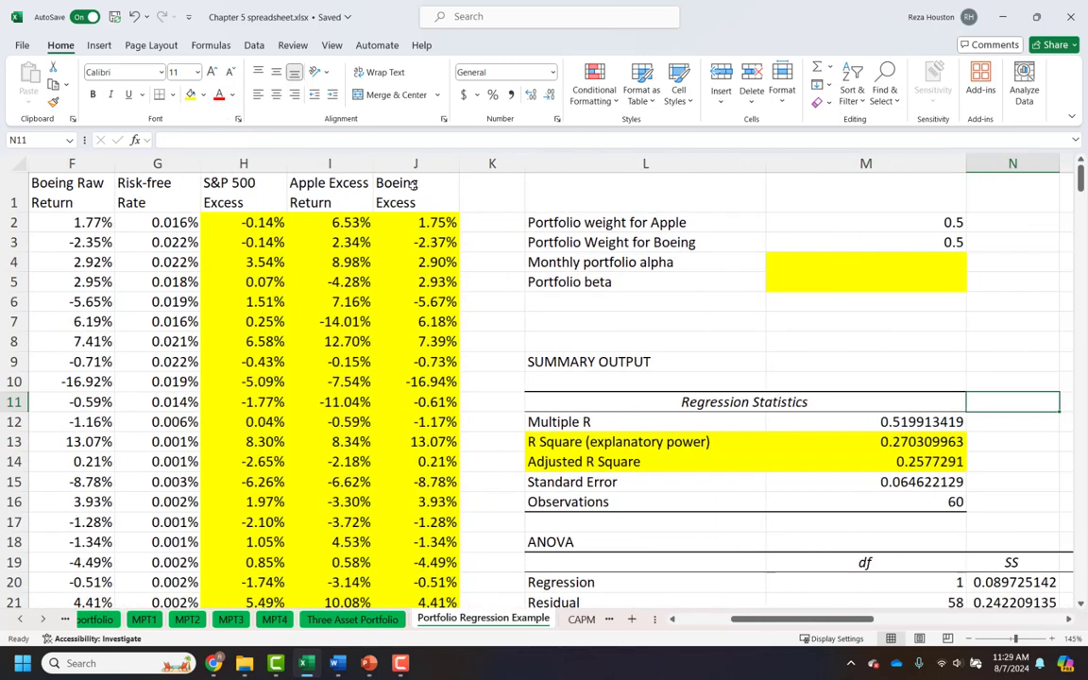
# Step: Review the Apple Excess Return heading and the cells reserved for monthly portfolio alpha in M4 and portfolio beta in M5
pyautogui.click(821, 264)
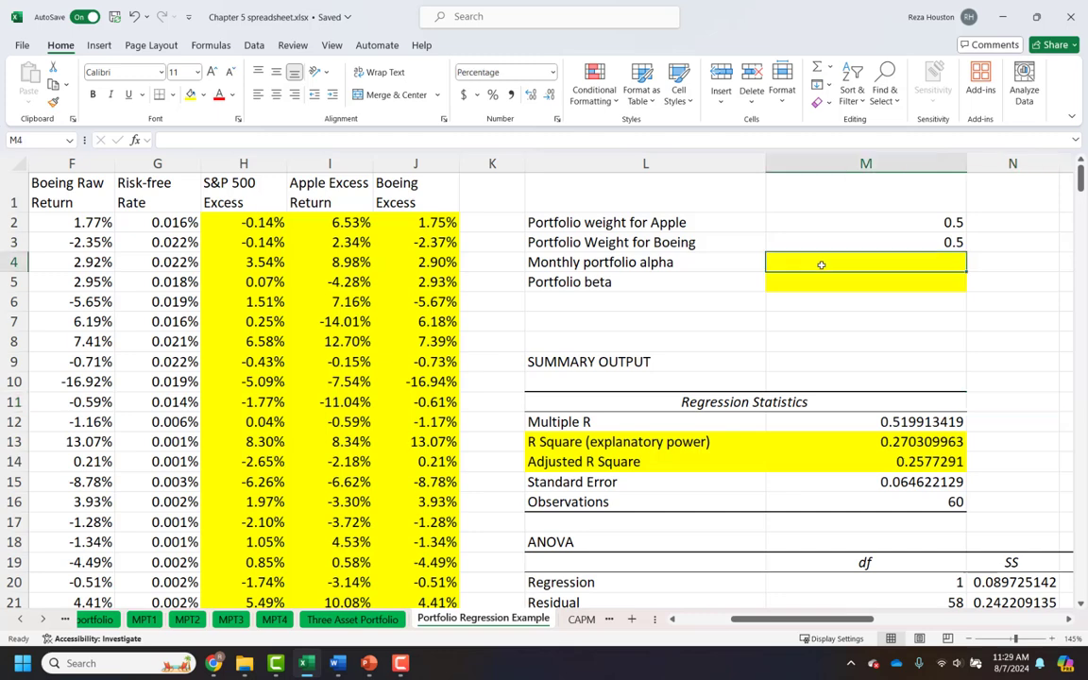
pyautogui.click(814, 282)
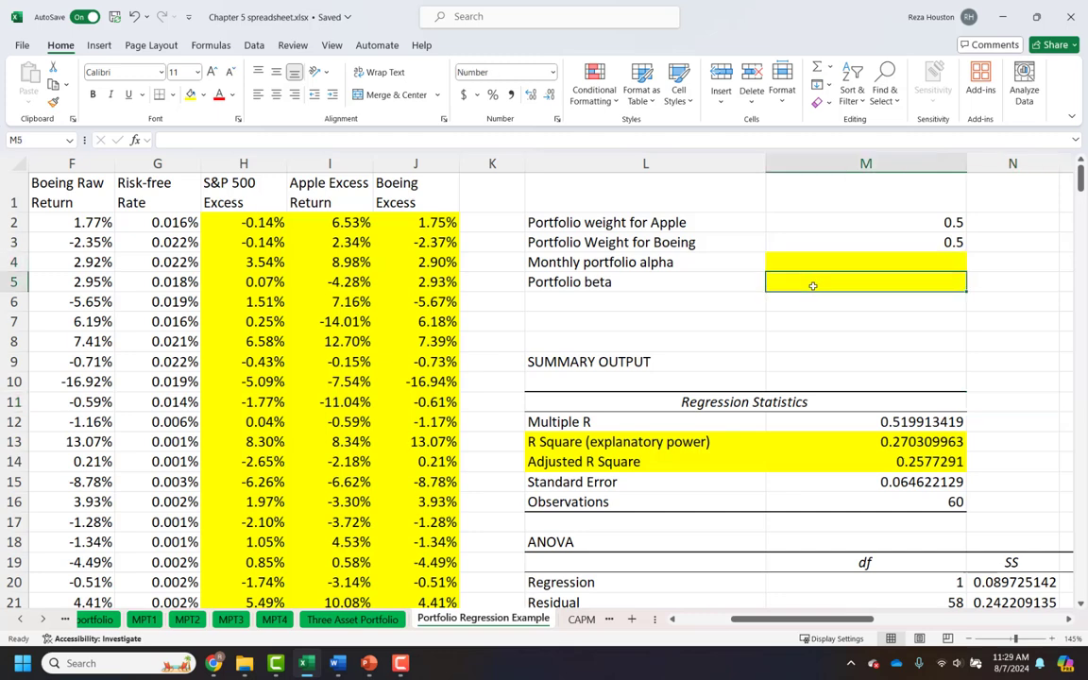
pyautogui.click(345, 184)
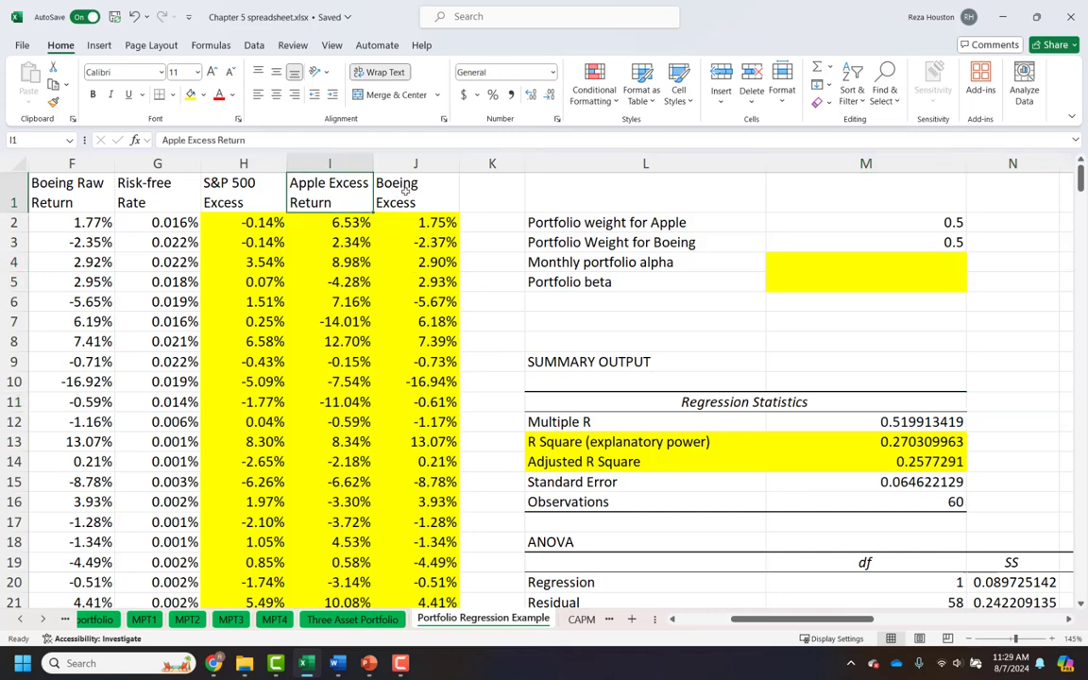
pyautogui.doubleClick(727, 267)
pyautogui.press('Return')
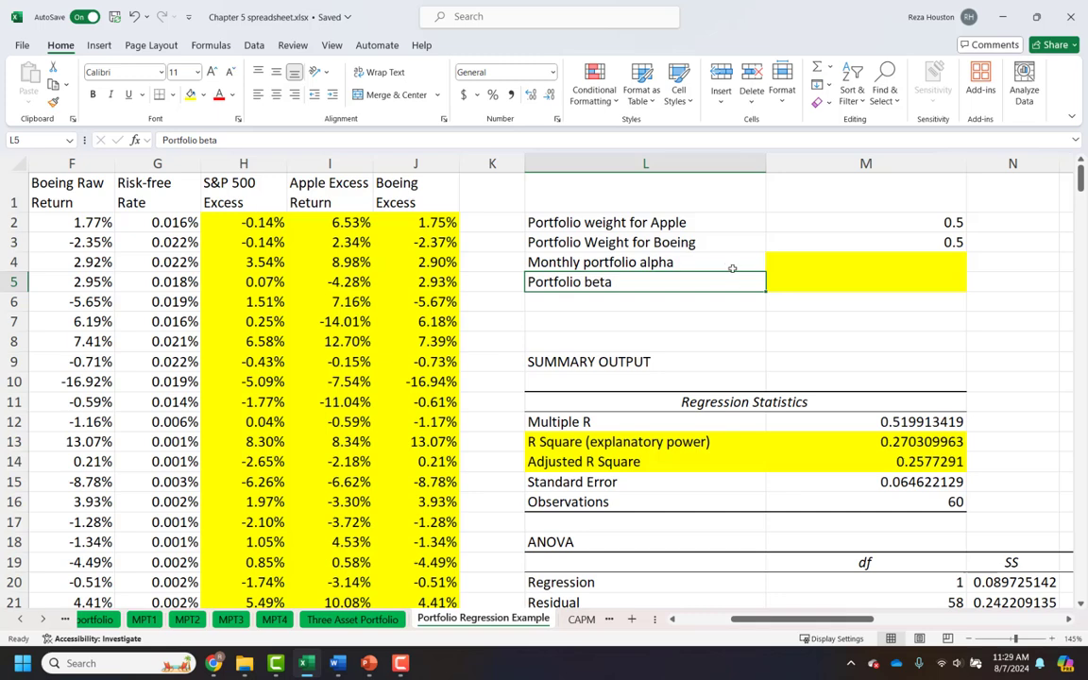
pyautogui.click(750, 265)
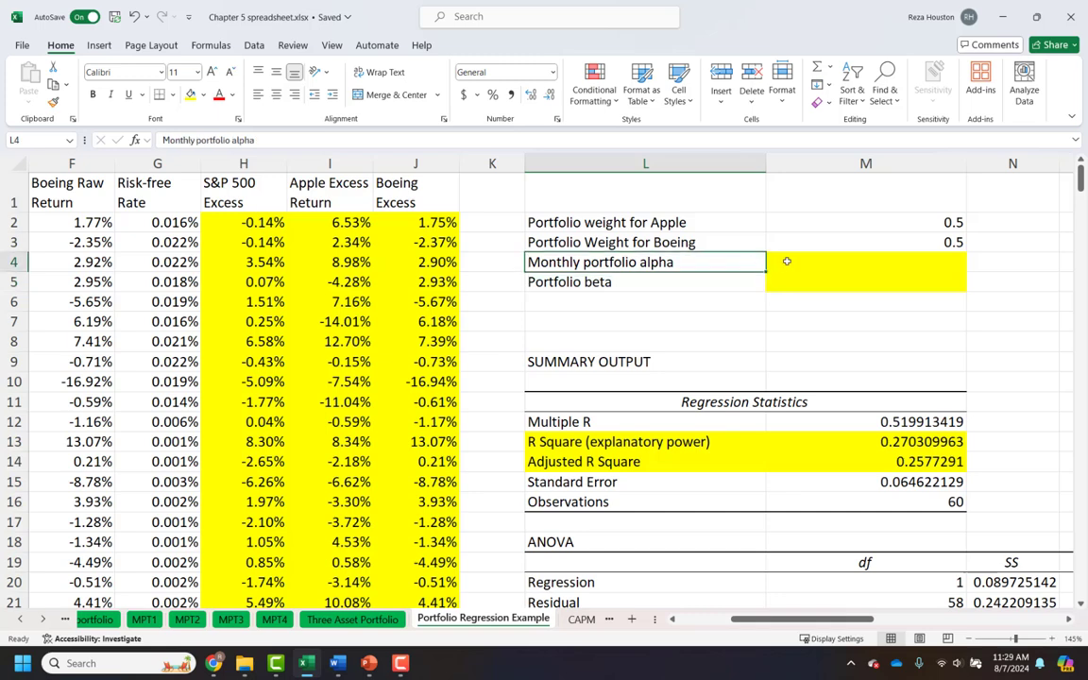
pyautogui.click(787, 262)
pyautogui.click(789, 283)
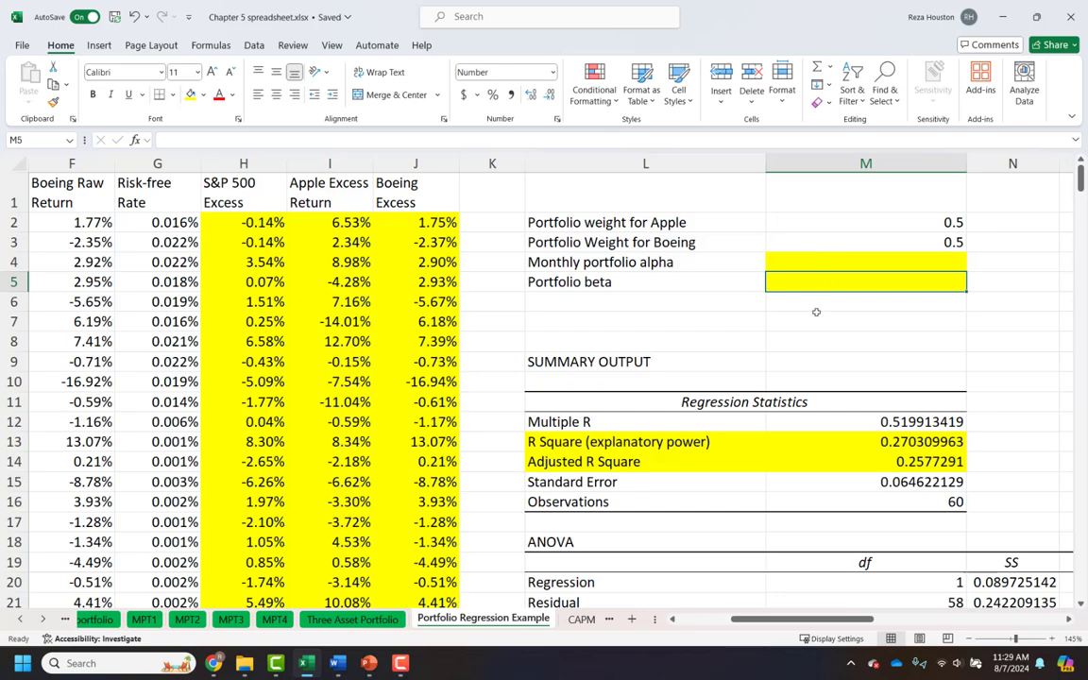
# Step: Examine Apple's alpha coefficient in M25 and the portfolio weights in M2:M3 as inputs for the portfolio alpha and beta
pyautogui.scroll(-2, 837, 409)
pyautogui.scroll(-3, 837, 409)
pyautogui.click(773, 394)
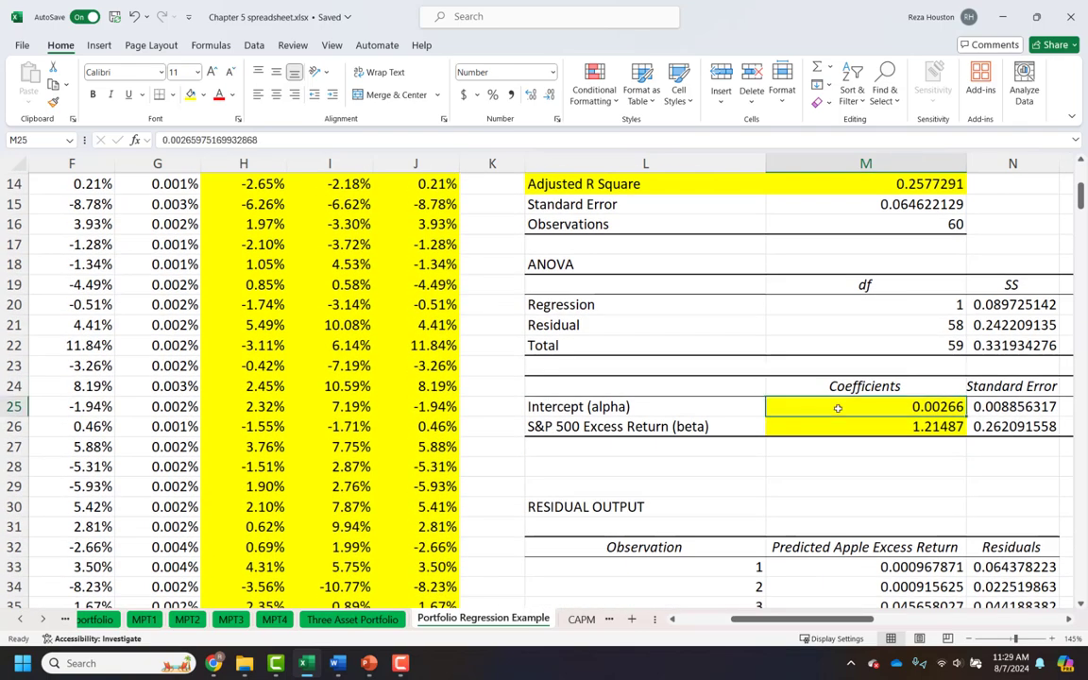
pyautogui.scroll(2, 837, 409)
pyautogui.scroll(3, 837, 409)
pyautogui.click(784, 263)
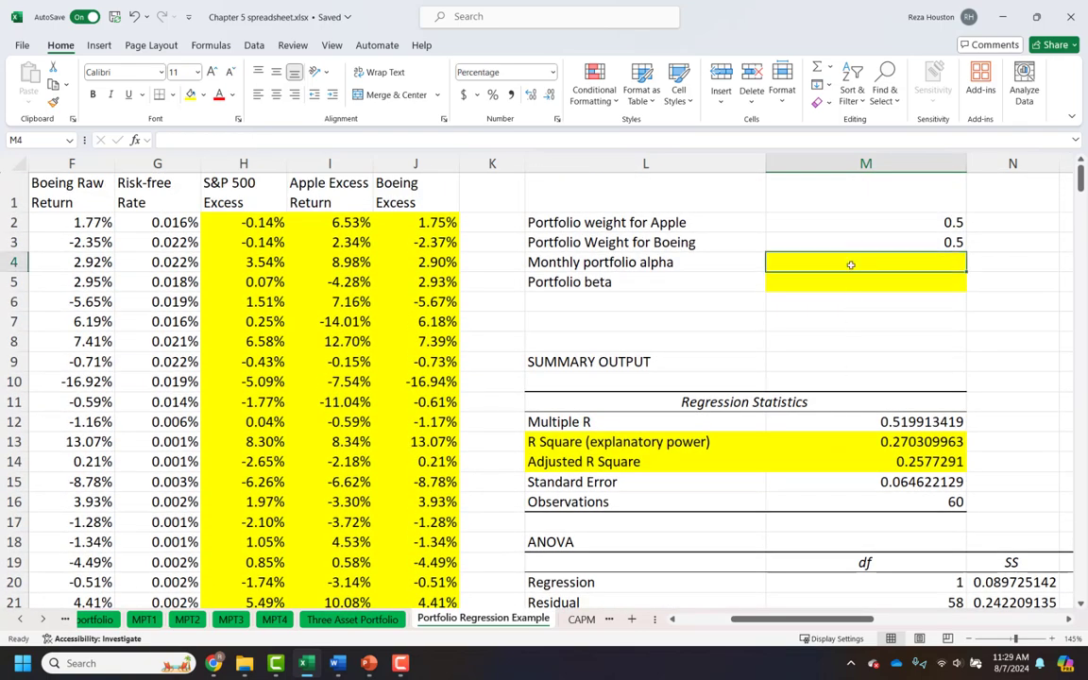
pyautogui.moveTo(902, 222); pyautogui.dragTo(899, 243)
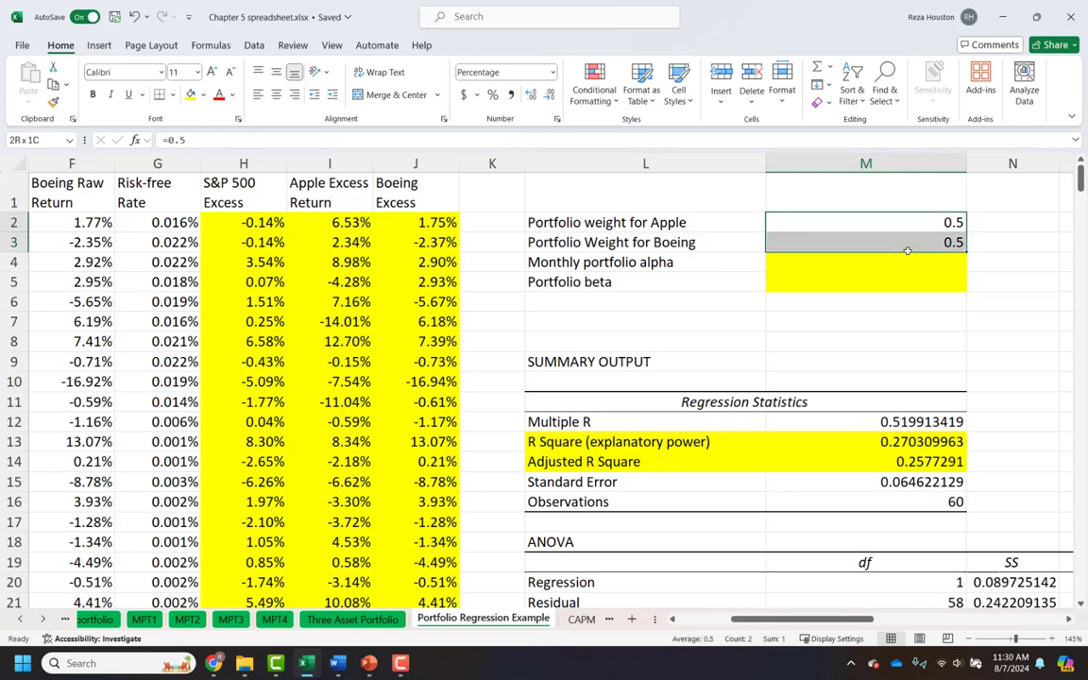
pyautogui.click(680, 257)
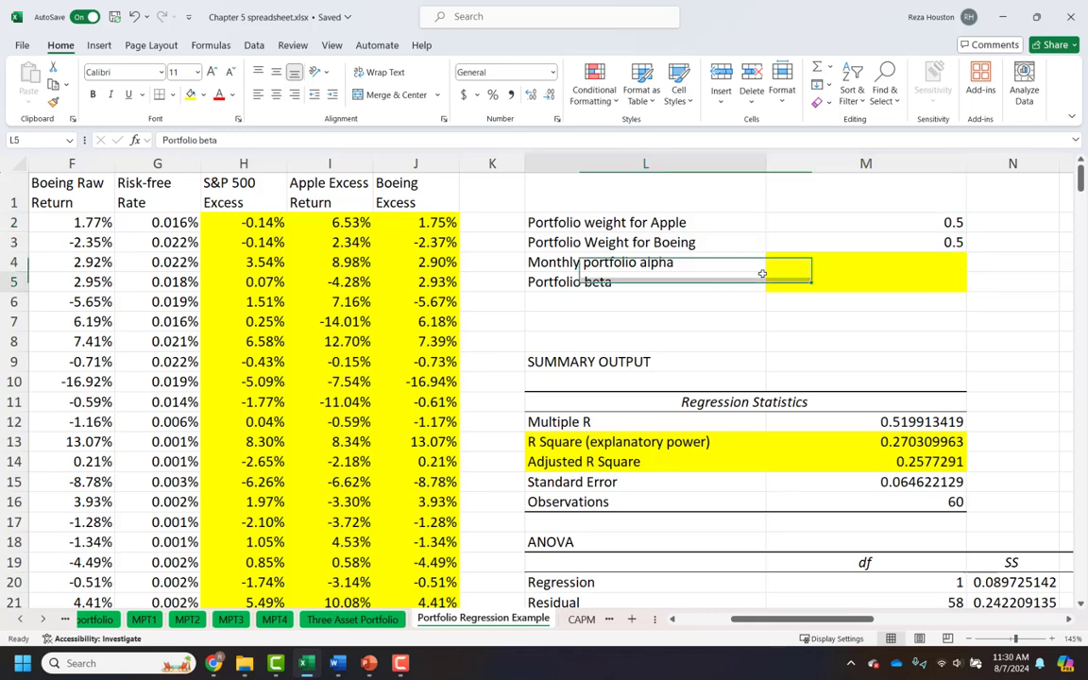
pyautogui.click(789, 283)
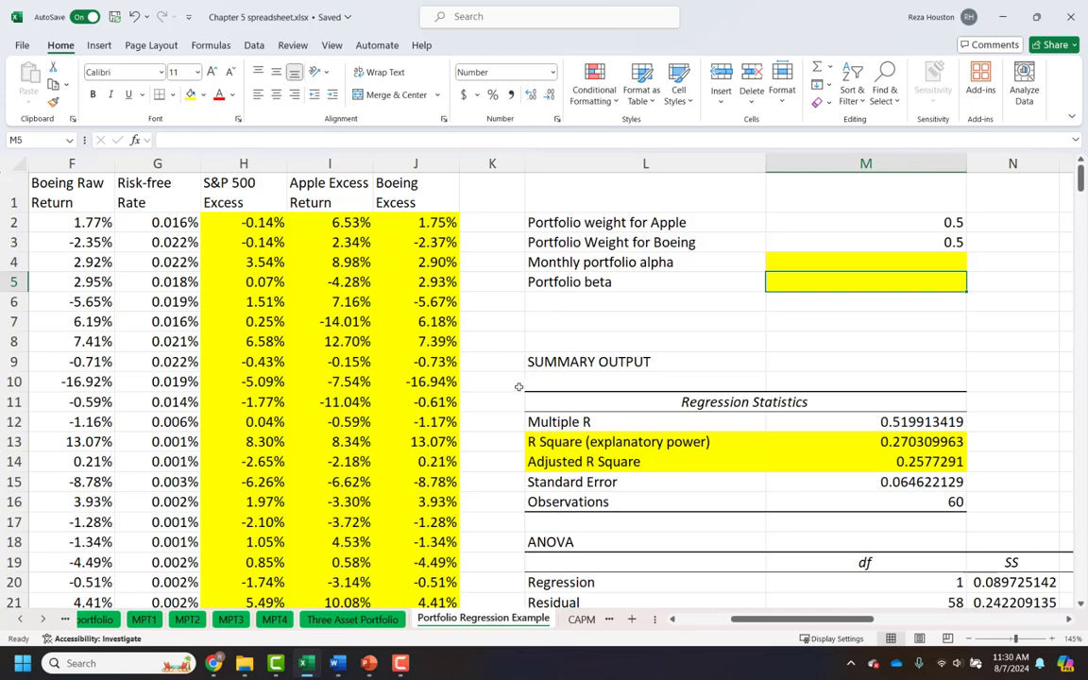
# Step: Switch to the PowerPoint slide show to view the CAPM Summary slide
pyautogui.click(336, 663)
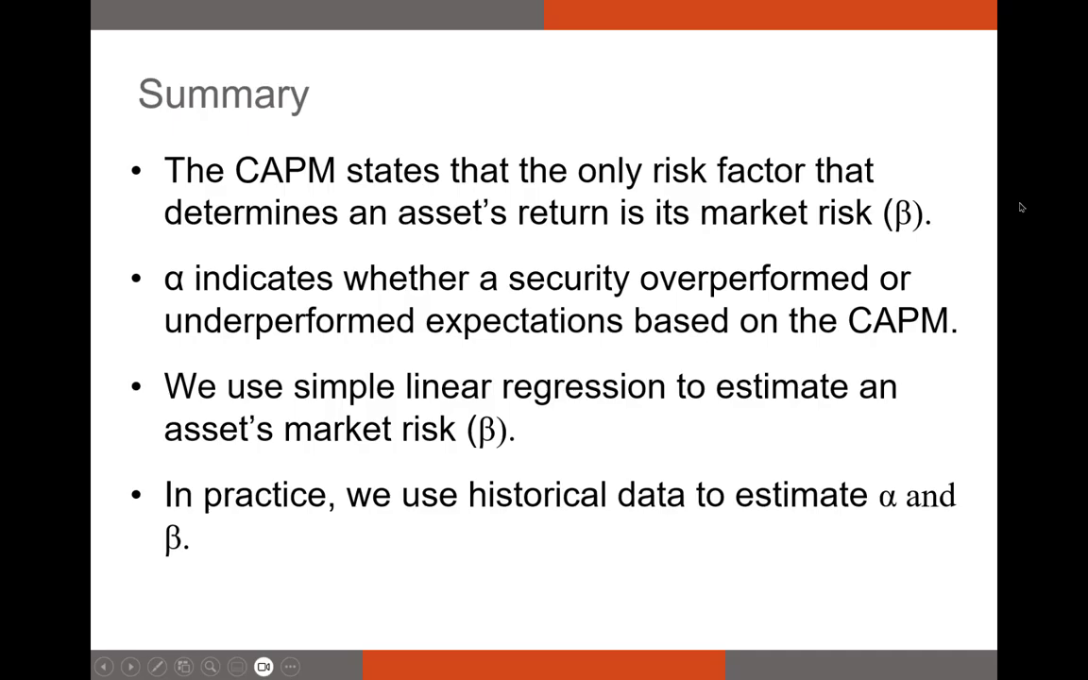